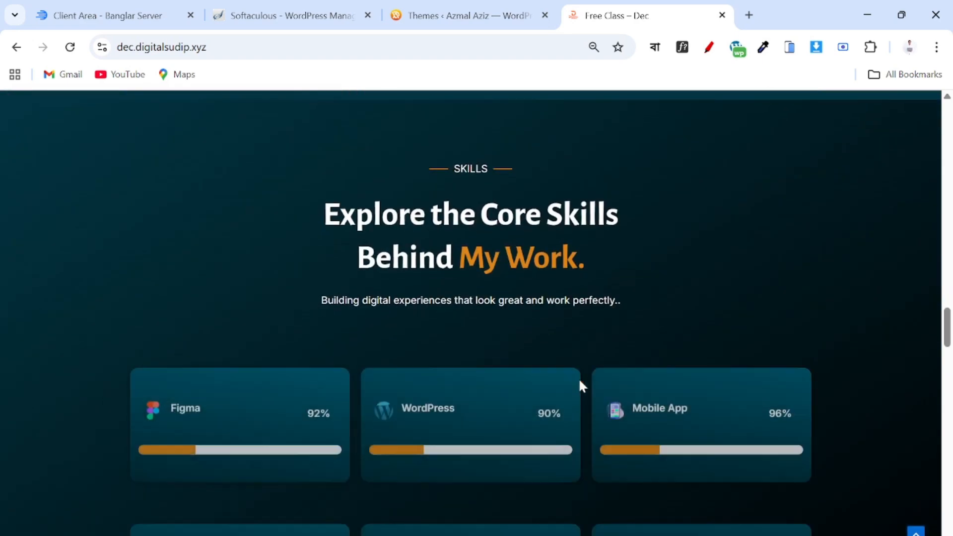
Scroll through the finished demo site.
scroll(579, 381, "down", 10)
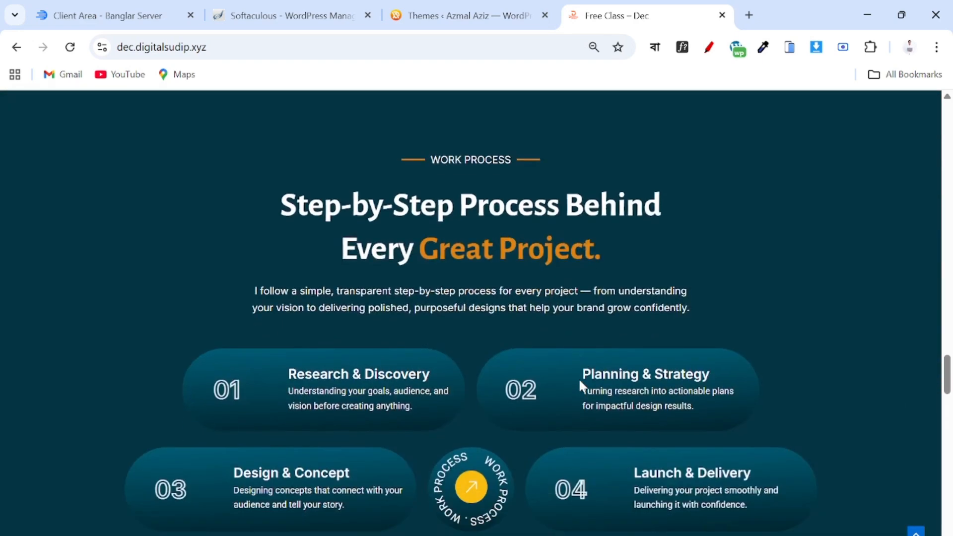
scroll(579, 383, "down", 10)
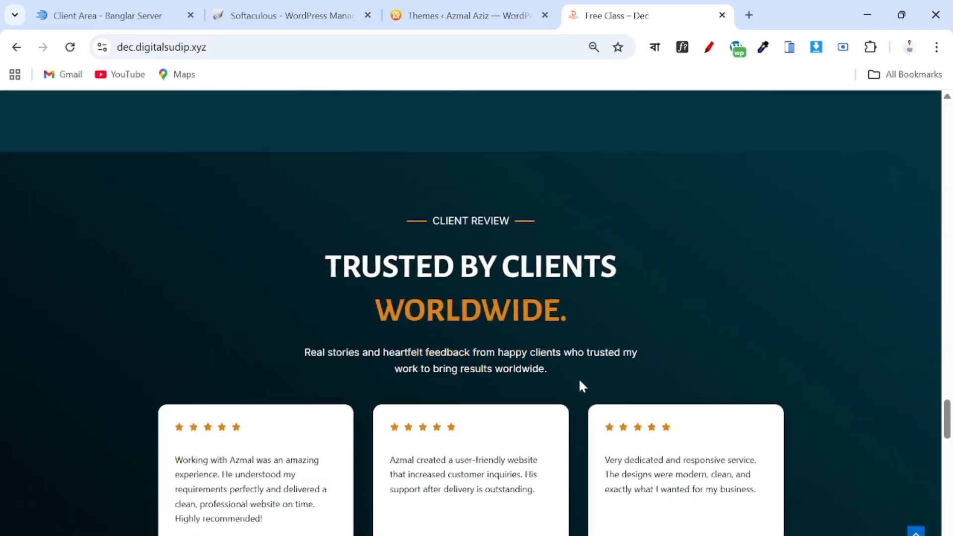
scroll(582, 386, "down", 10)
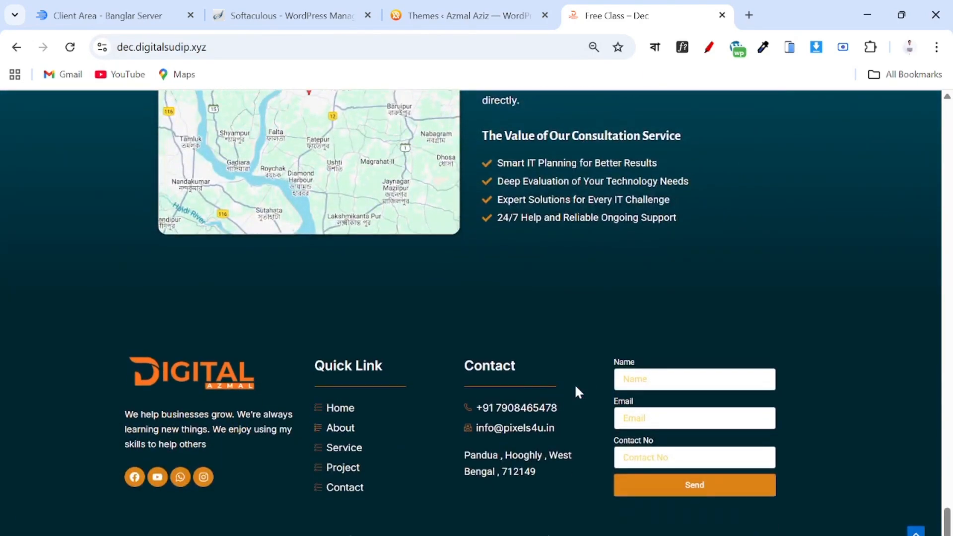
Check the WordPress Themes page and its site domain, then open a new blank tab.
left_click(464, 15)
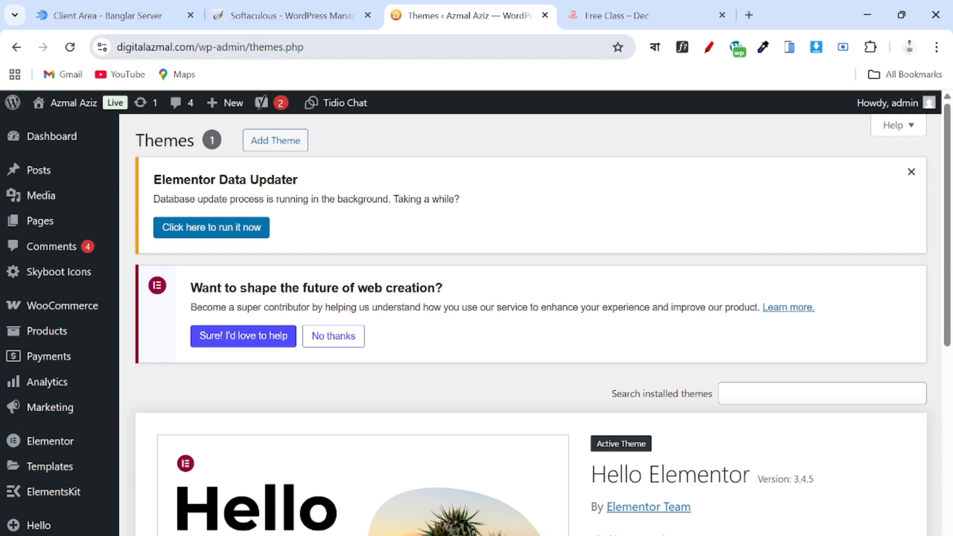
left_click_drag(197, 47, 109, 46)
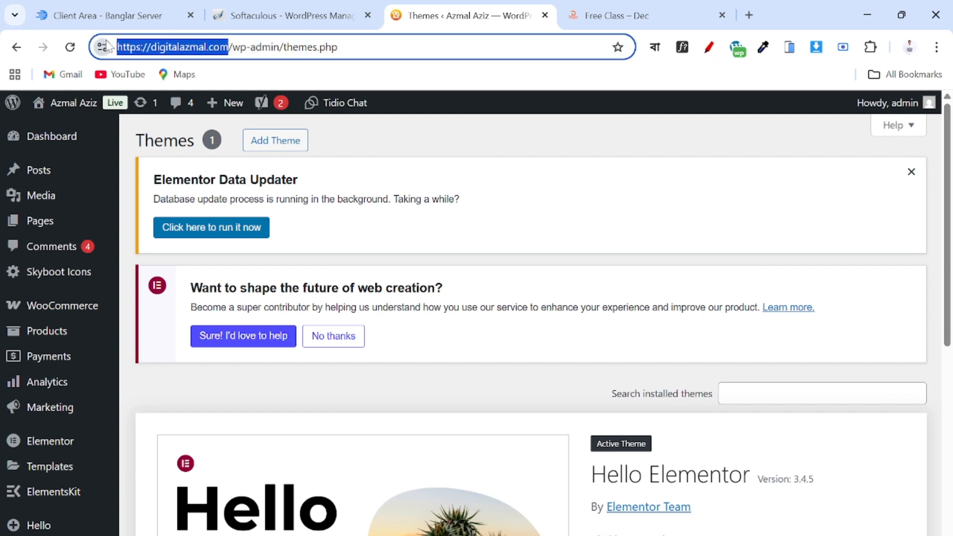
left_click(749, 15)
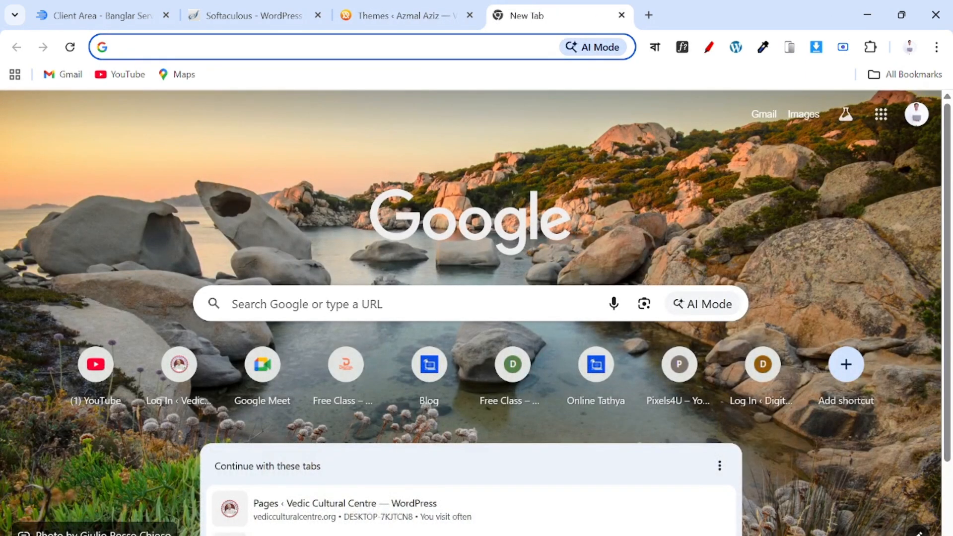
Load pixels4u.in and scroll down to the contact form beside the map.
left_click(209, 48)
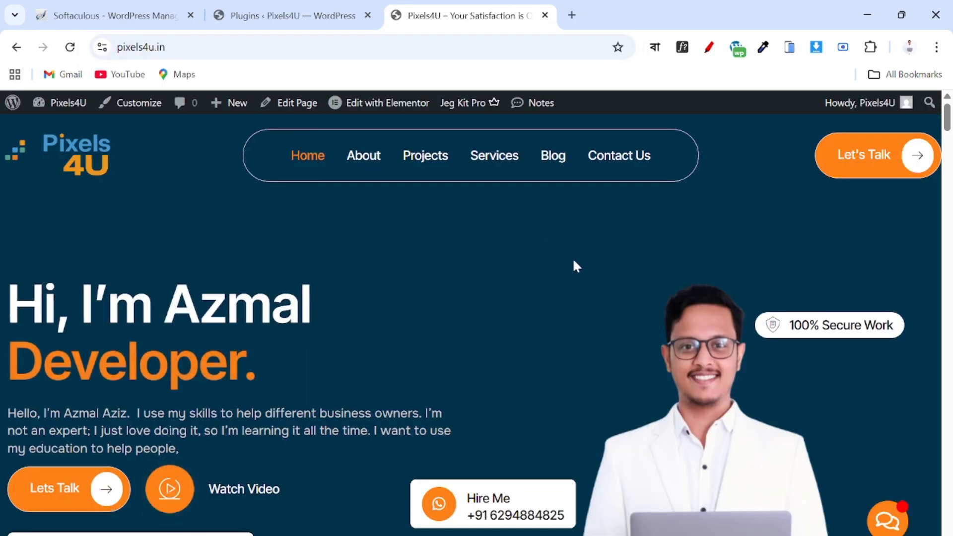
scroll(577, 260, "down", 15)
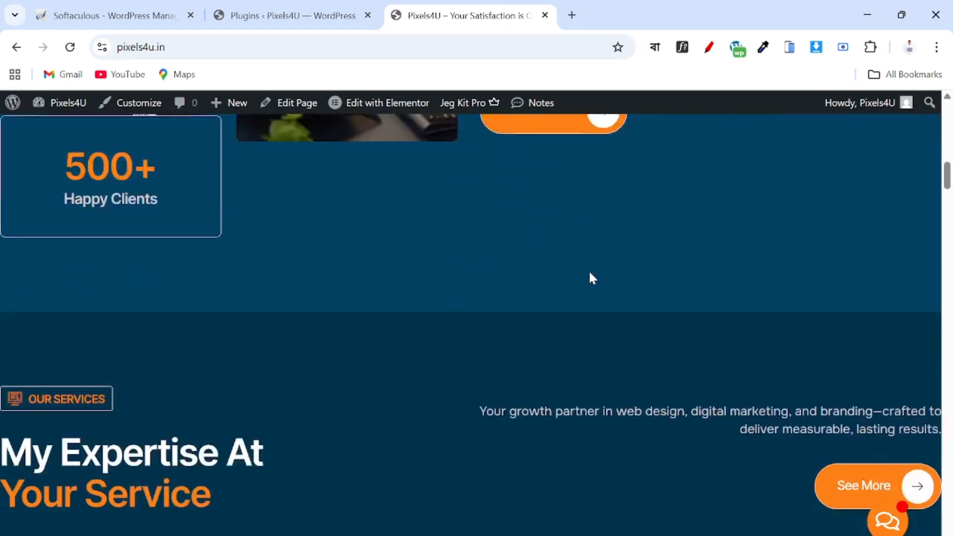
scroll(589, 273, "down", 20)
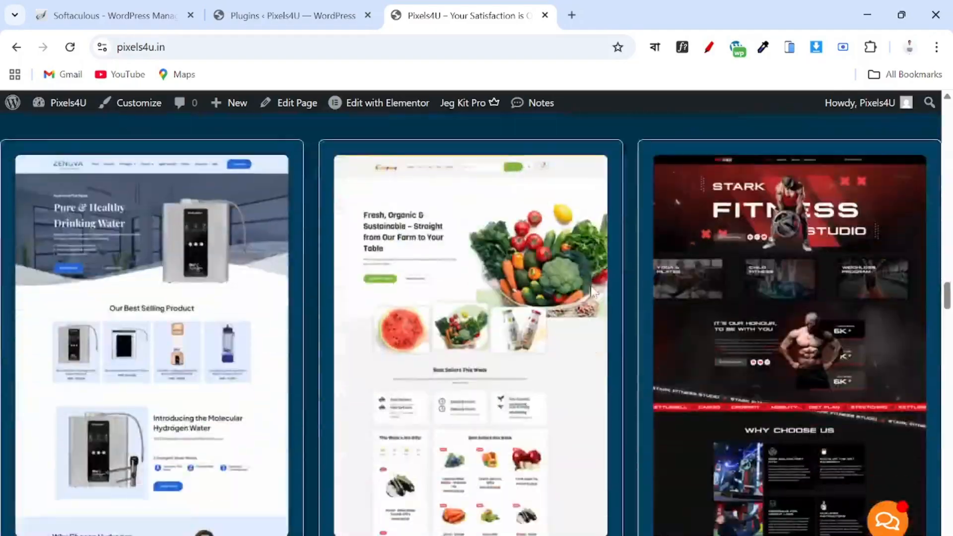
scroll(592, 291, "down", 20)
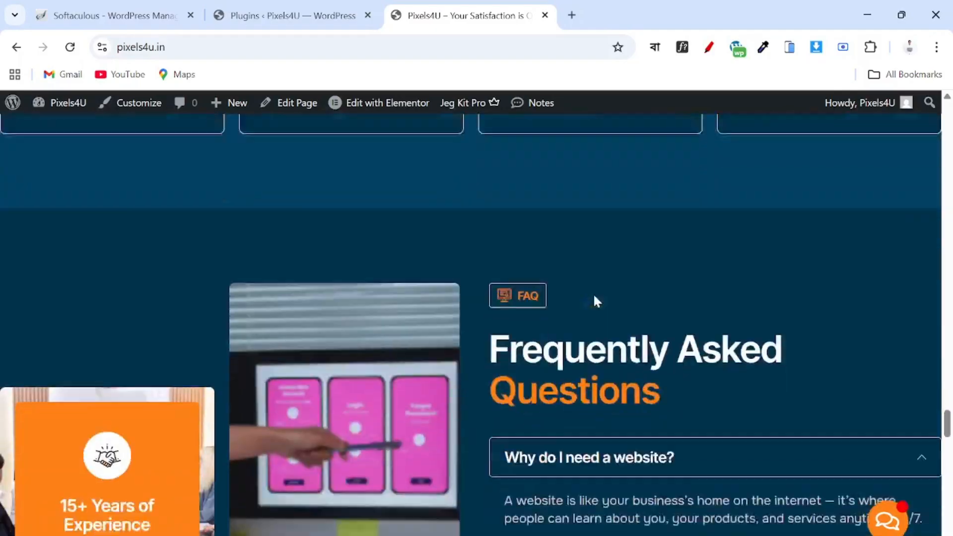
scroll(596, 301, "down", 20)
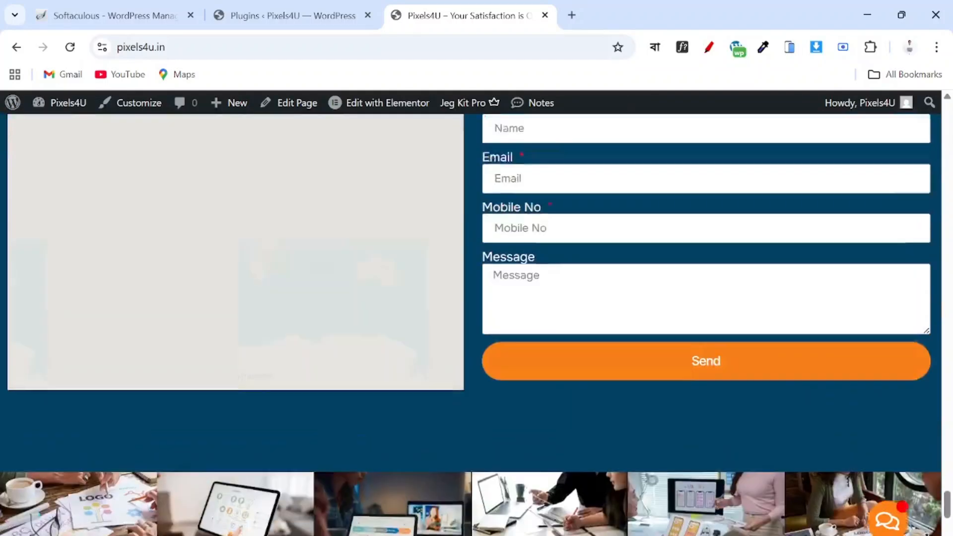
scroll(824, 378, "up", 3)
scroll(657, 436, "down", 3)
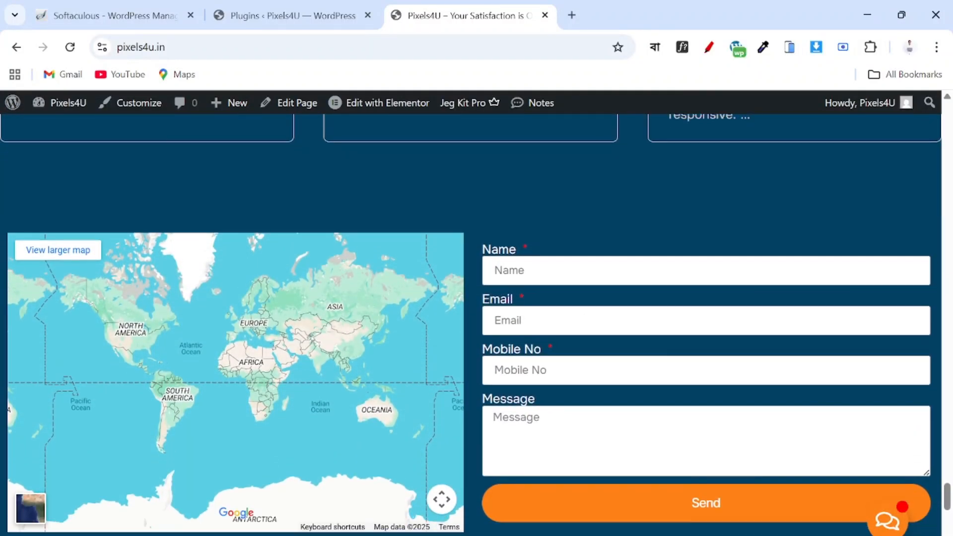
scroll(657, 436, "up", 3)
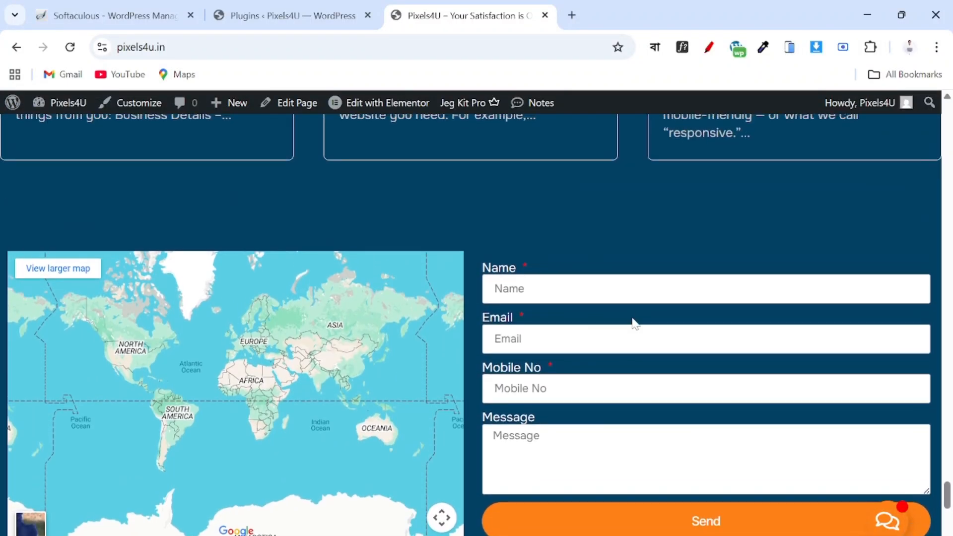
Select the Name field and review the Name, Email, Mobile No and Message fields.
left_click(592, 293)
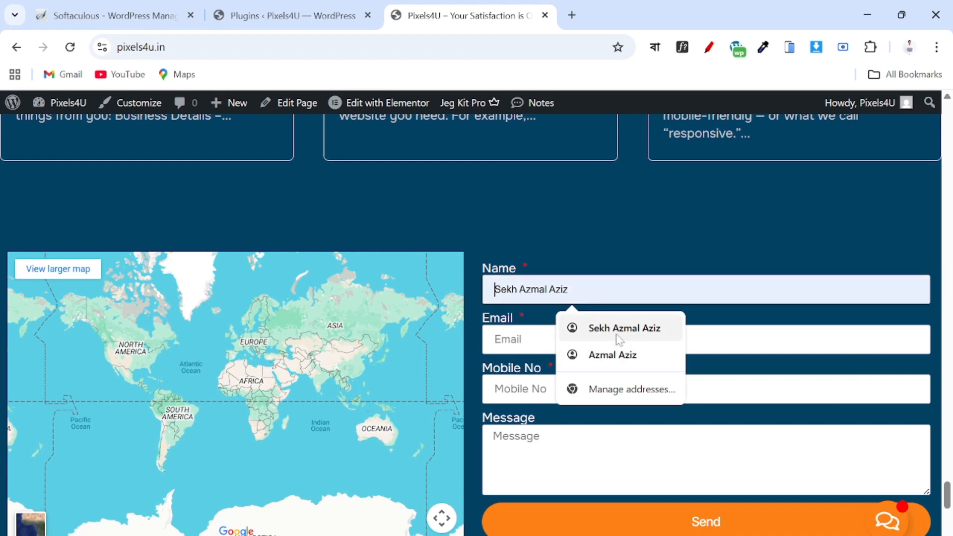
scroll(696, 219, "down", 3)
scroll(696, 220, "up", 2)
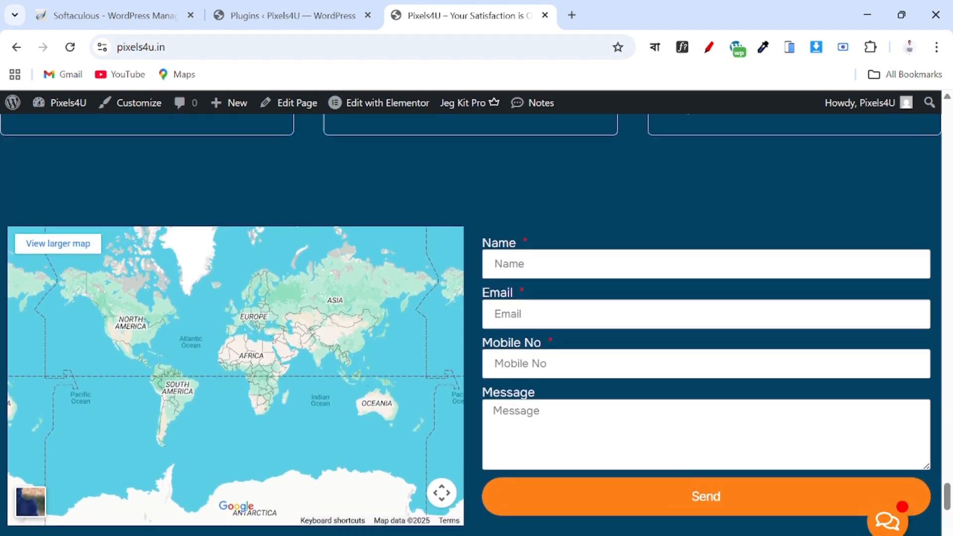
scroll(737, 201, "up", 1)
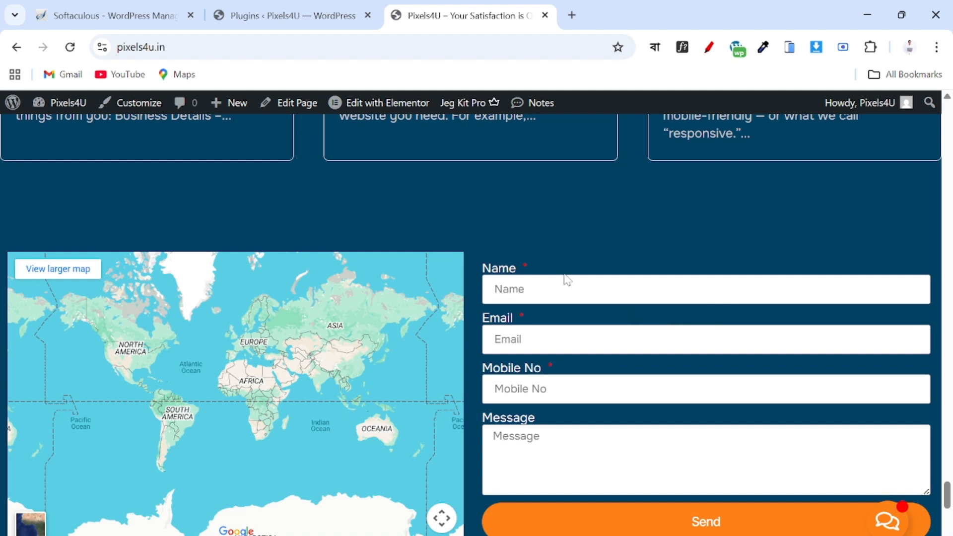
scroll(620, 218, "down", 1)
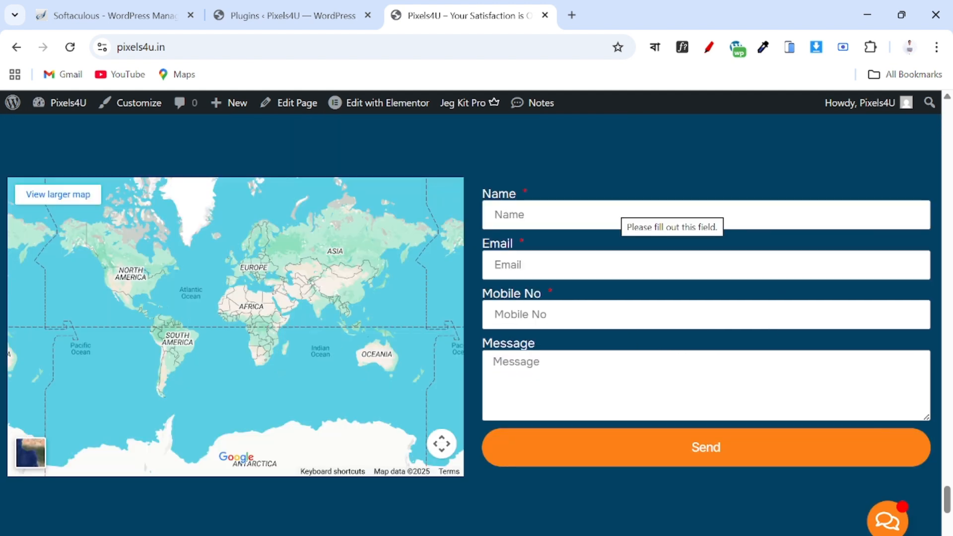
scroll(569, 192, "up", 1)
scroll(570, 191, "down", 2)
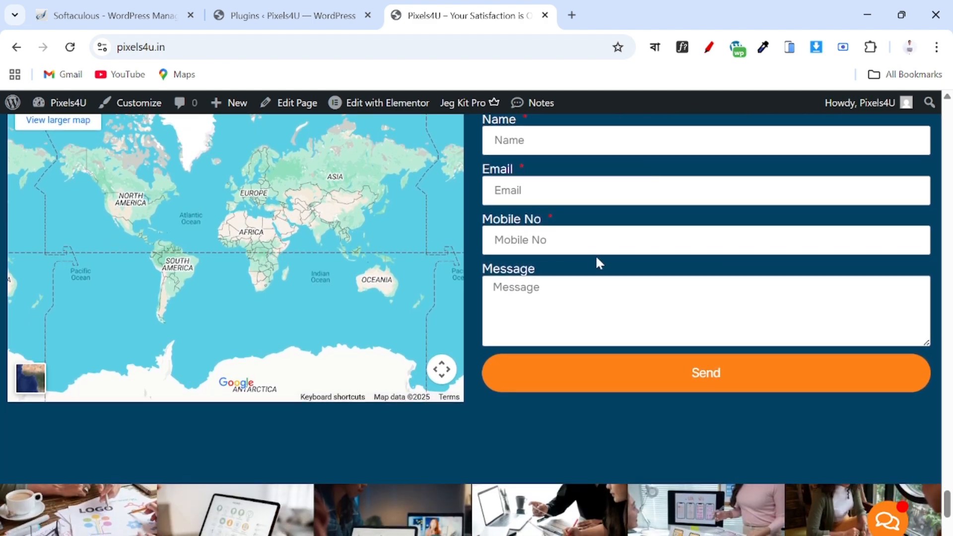
scroll(919, 222, "up", 10)
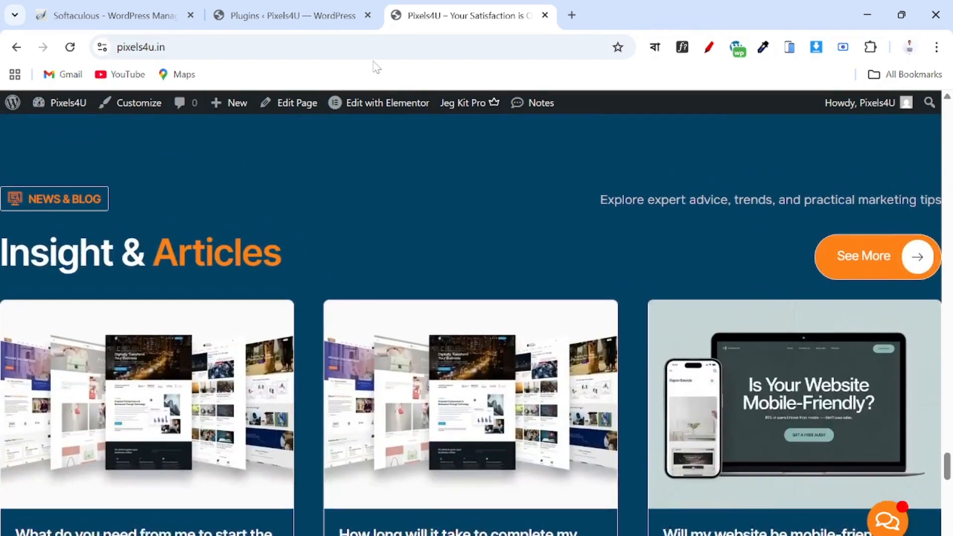
Go to the Pixels4U Plugins admin page and open Add Plugin.
left_click(266, 15)
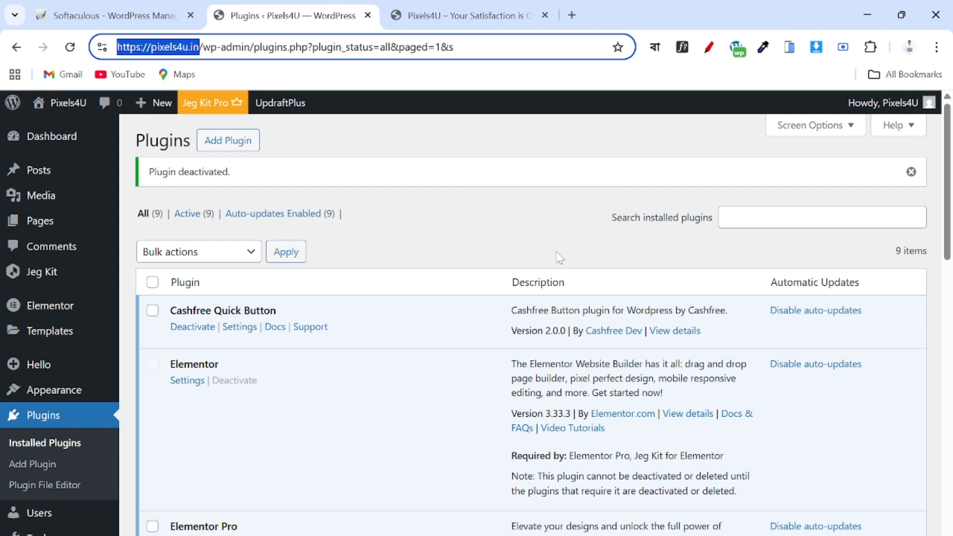
scroll(466, 248, "down", 4)
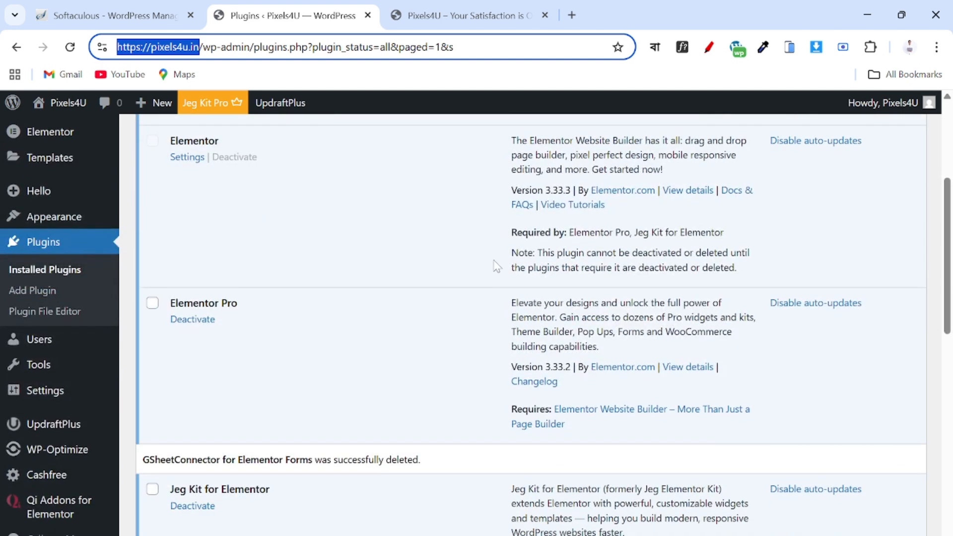
scroll(496, 273, "up", 5)
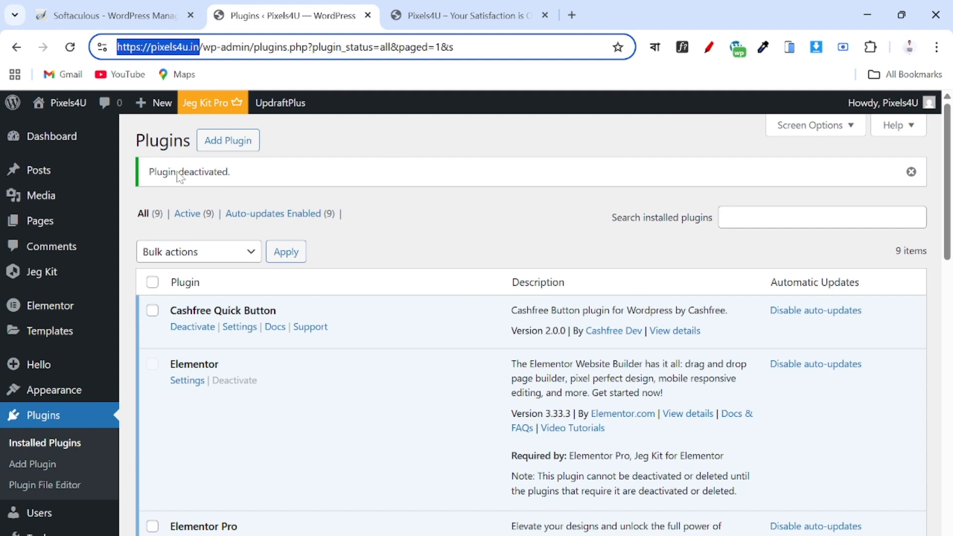
left_click(236, 145)
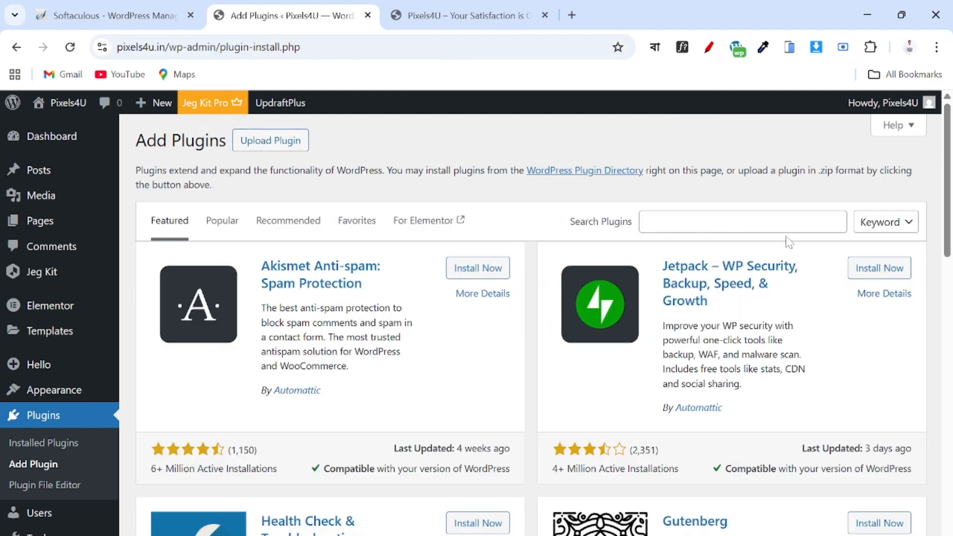
Search the plugin directory for GSheetConnector and browse the 12 results.
left_click(787, 223)
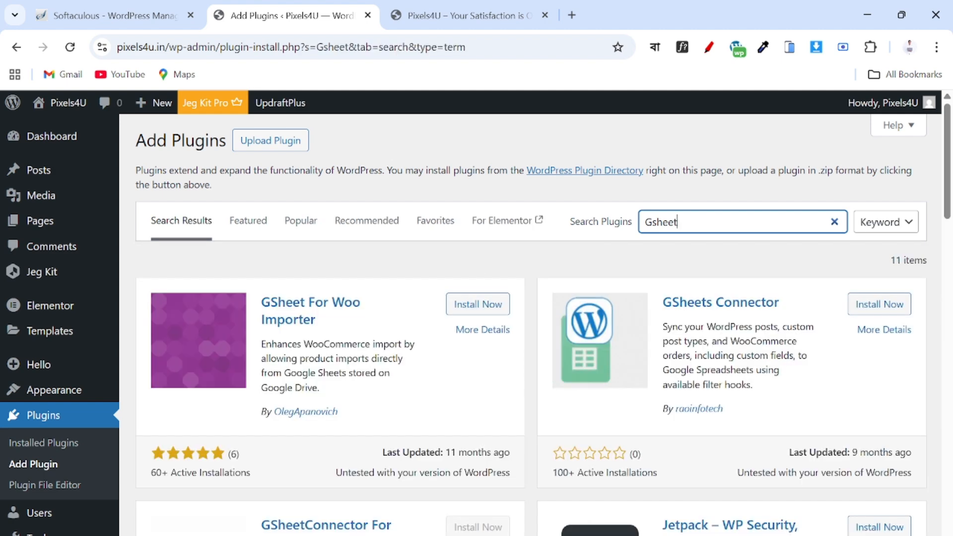
scroll(602, 367, "down", 3)
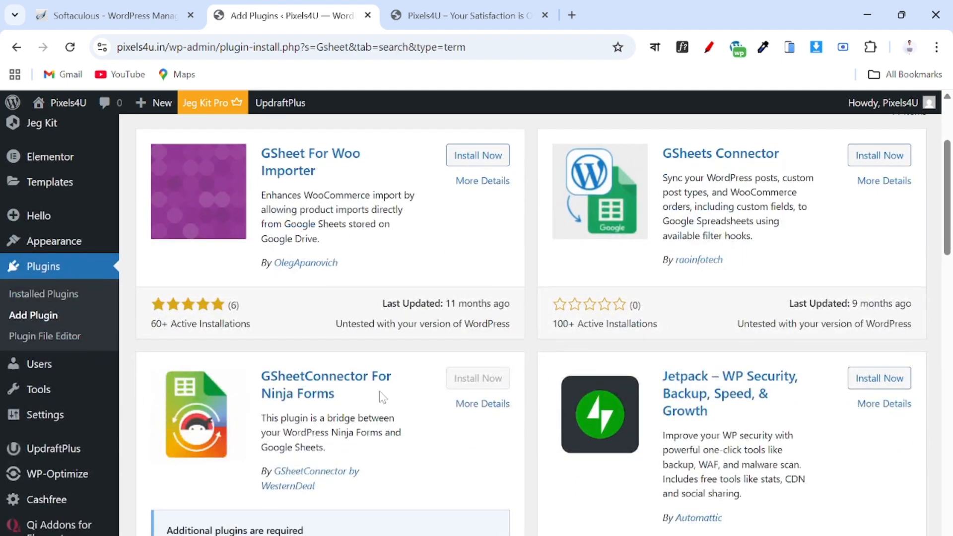
scroll(358, 318, "up", 2)
scroll(320, 338, "down", 3)
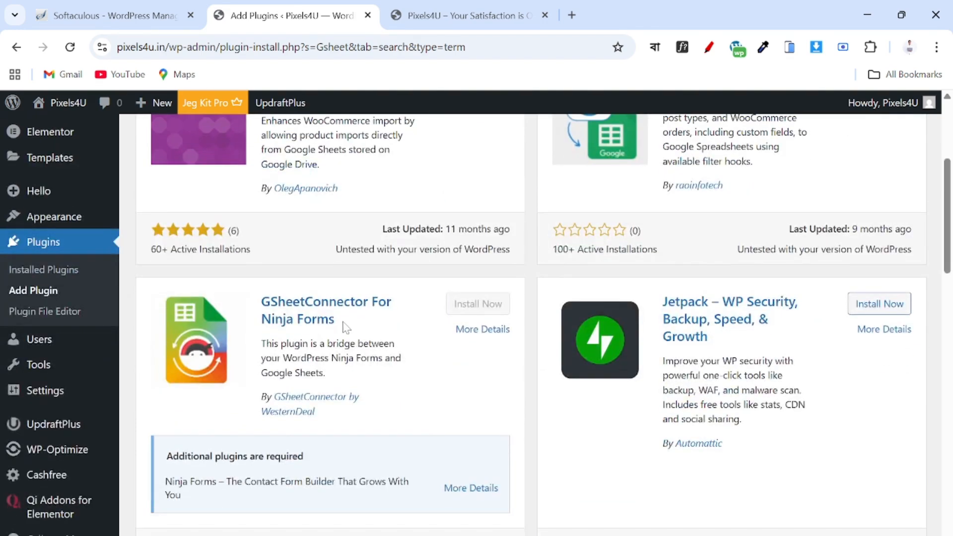
scroll(431, 317, "down", 10)
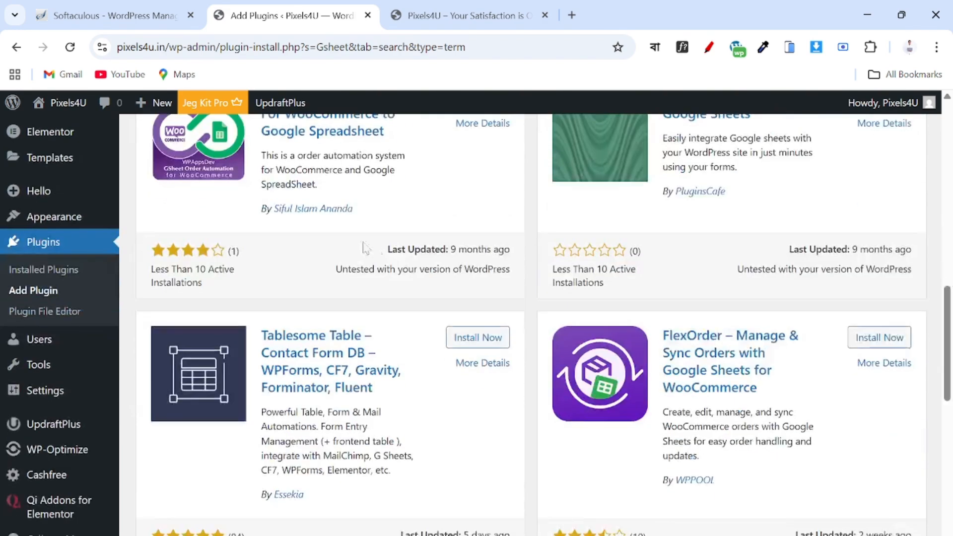
scroll(449, 271, "down", 5)
scroll(512, 290, "up", 12)
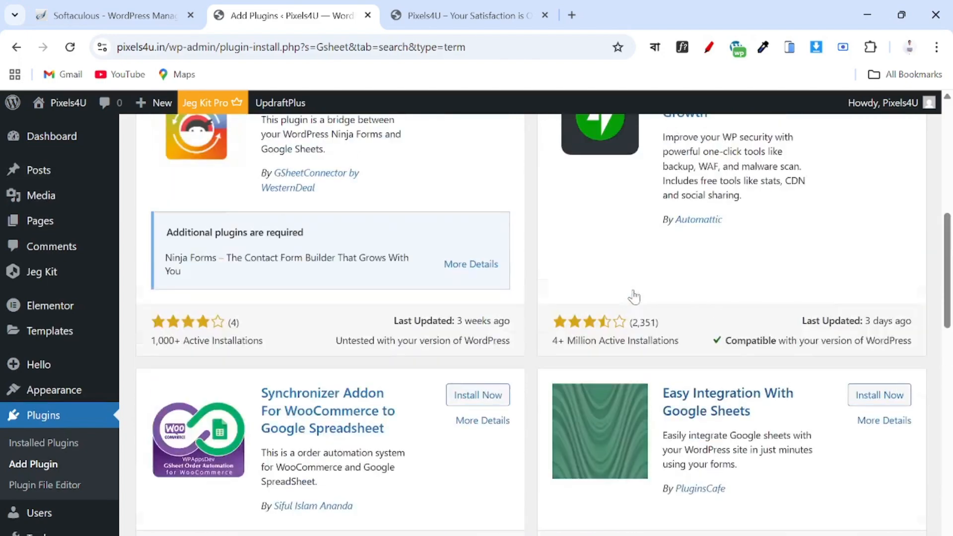
scroll(634, 296, "up", 3)
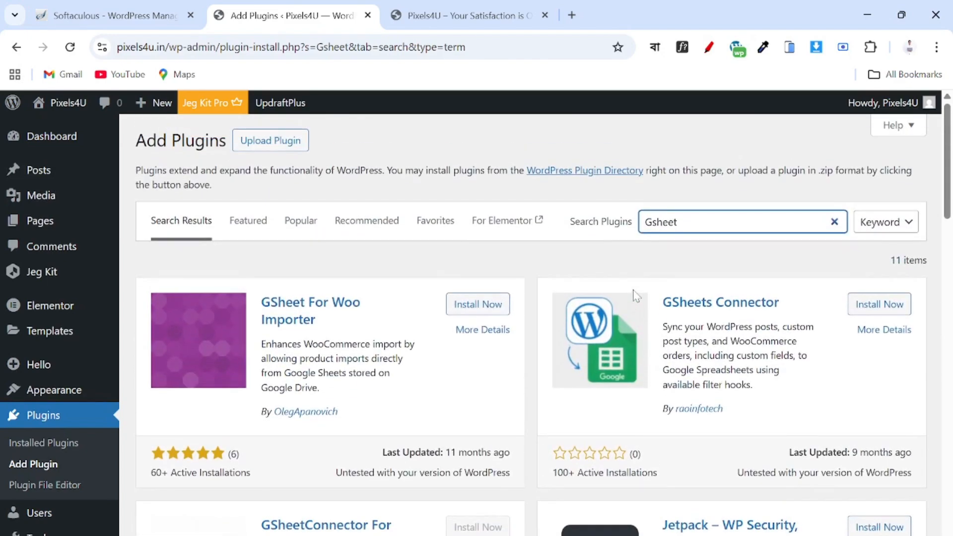
scroll(635, 295, "down", 5)
scroll(636, 295, "up", 4)
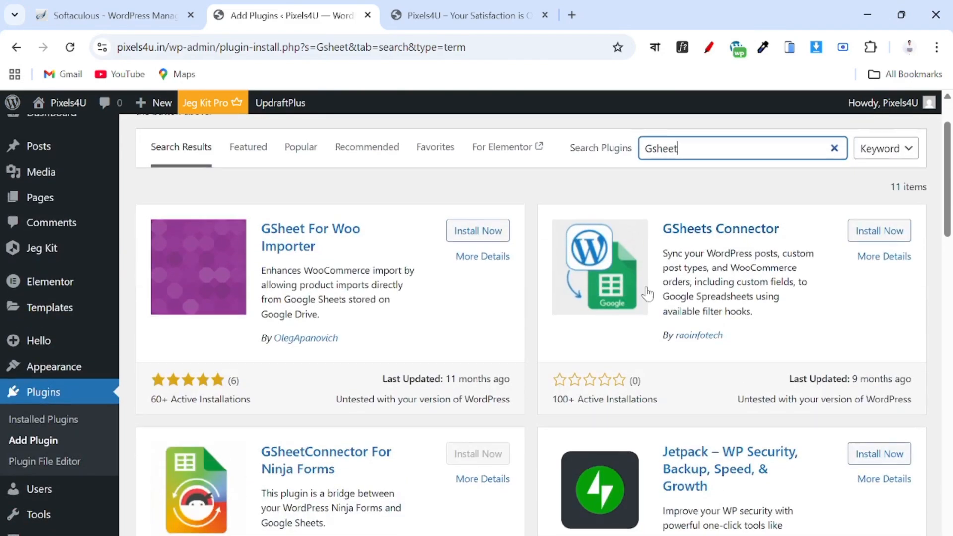
type("Connec")
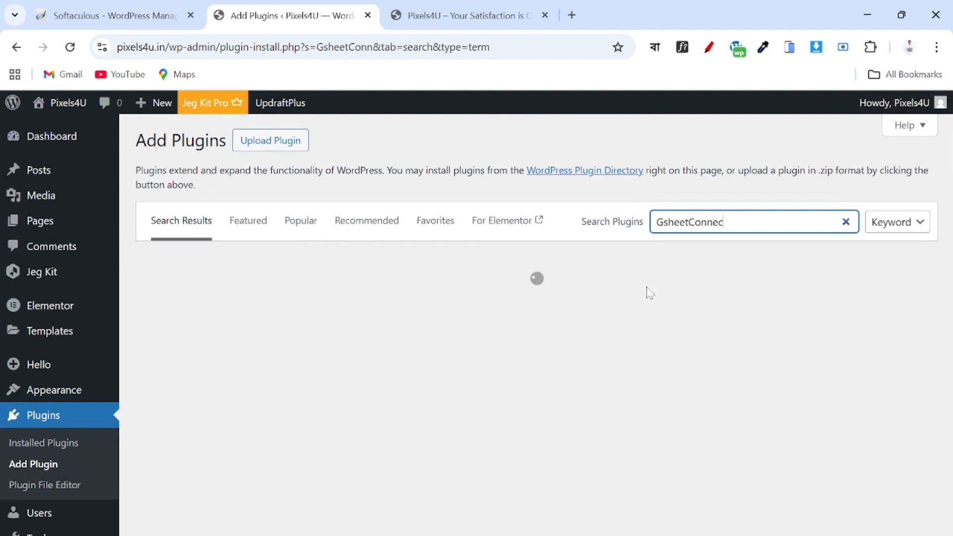
type("tor")
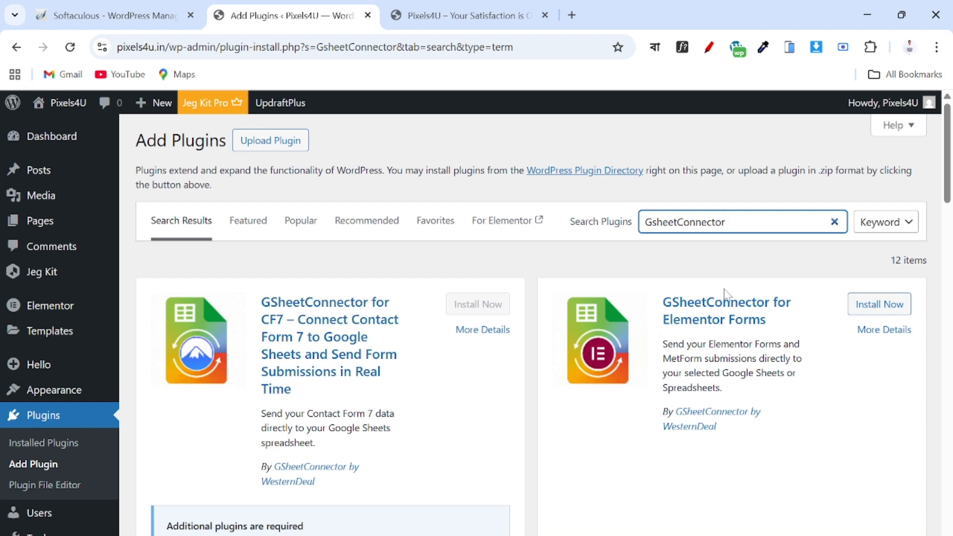
scroll(724, 293, "down", 1)
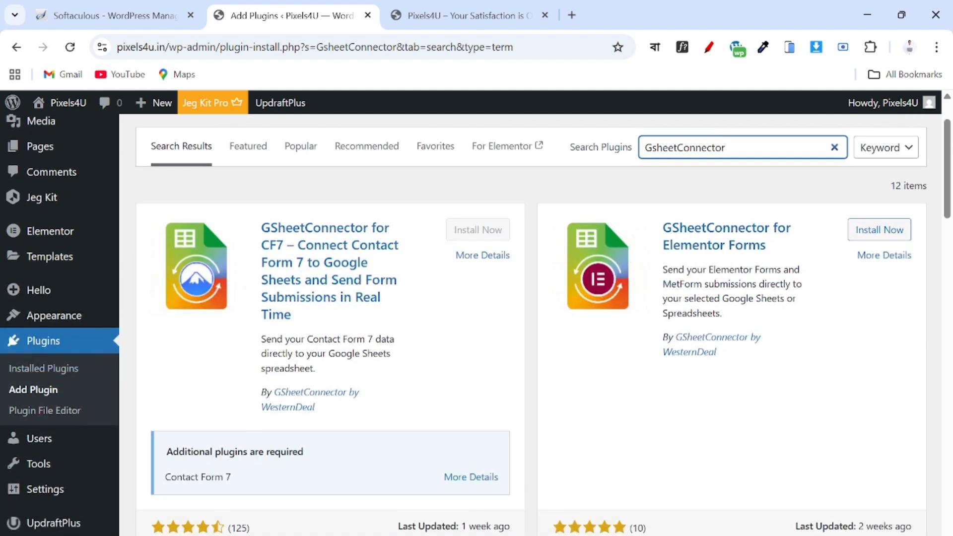
Install and activate GSheetConnector for Elementor Forms, reaching its v1.2.5 opt-in screen.
left_click(869, 236)
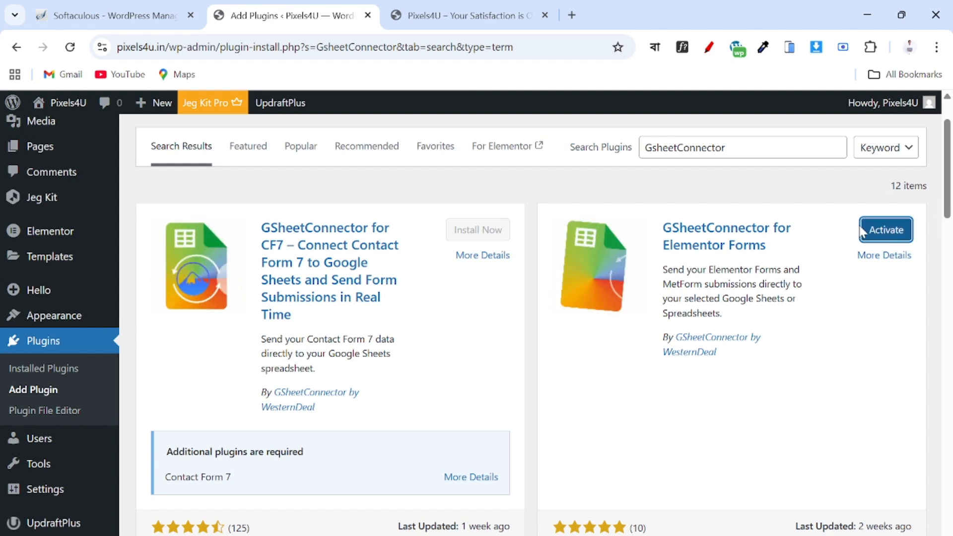
left_click(886, 233)
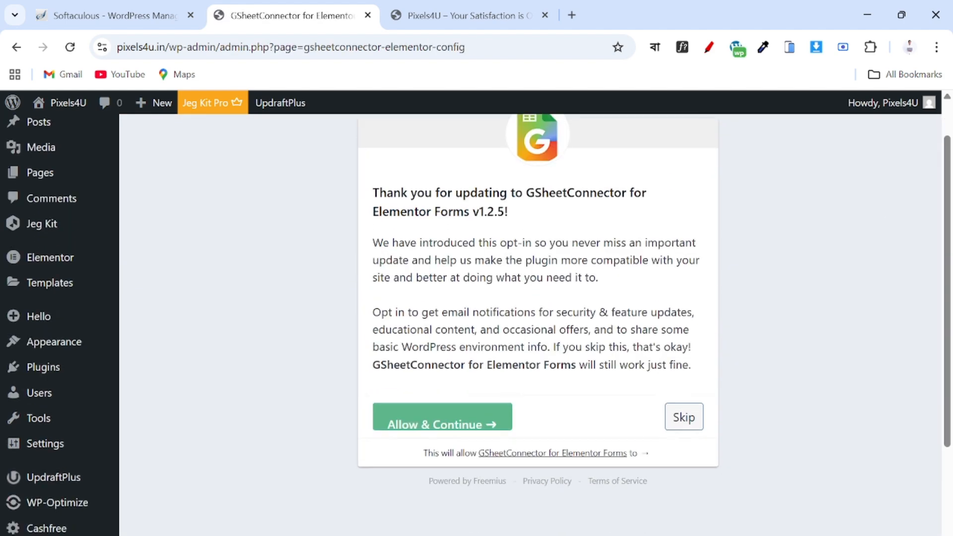
scroll(632, 340, "down", 3)
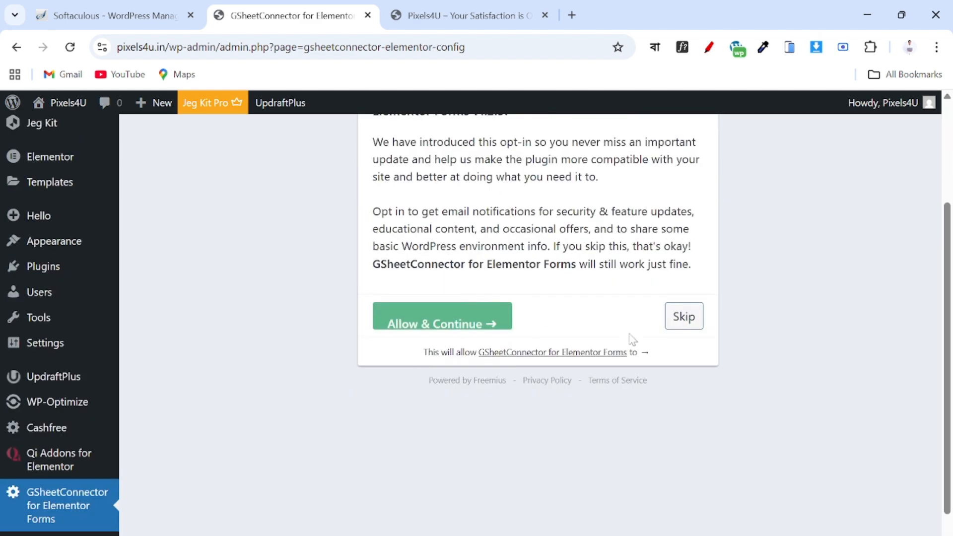
scroll(652, 448, "up", 3)
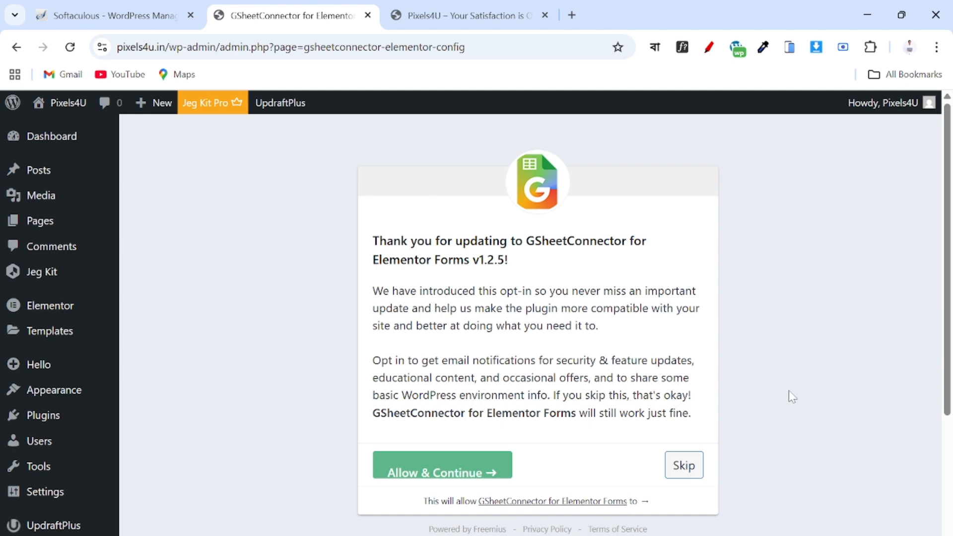
Skip the opt-in, then choose Sign in with Google under Google Access Code.
left_click(690, 466)
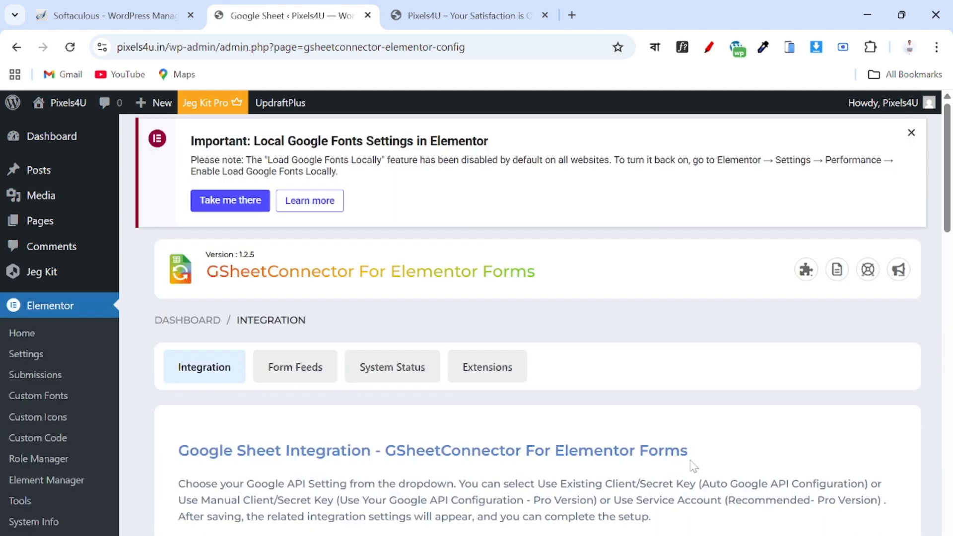
scroll(693, 466, "down", 8)
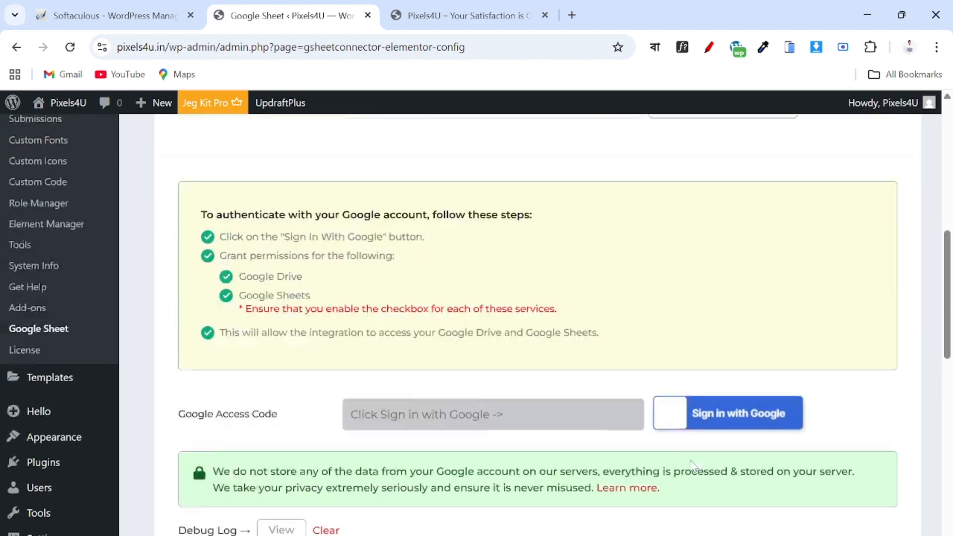
scroll(693, 466, "up", 5)
scroll(693, 466, "down", 3)
scroll(693, 466, "up", 7)
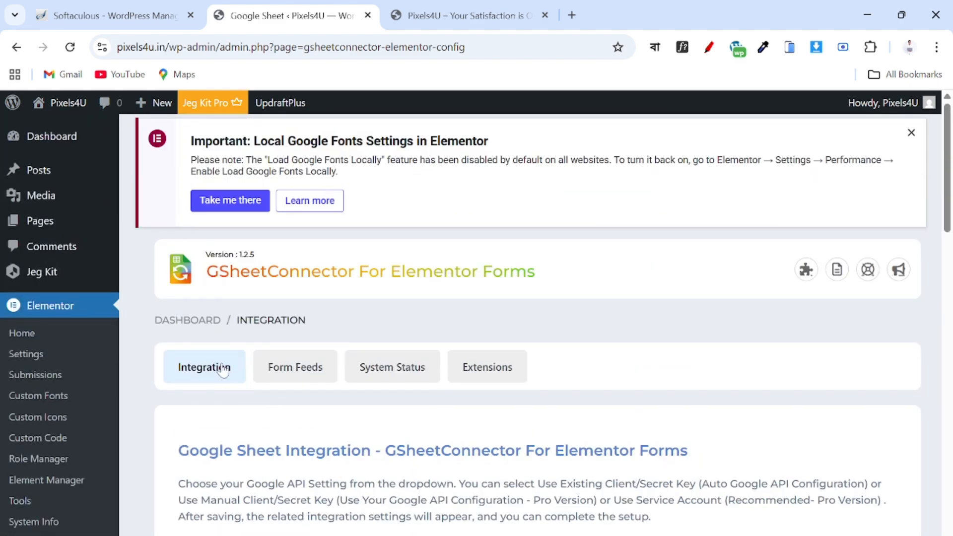
scroll(215, 380, "down", 10)
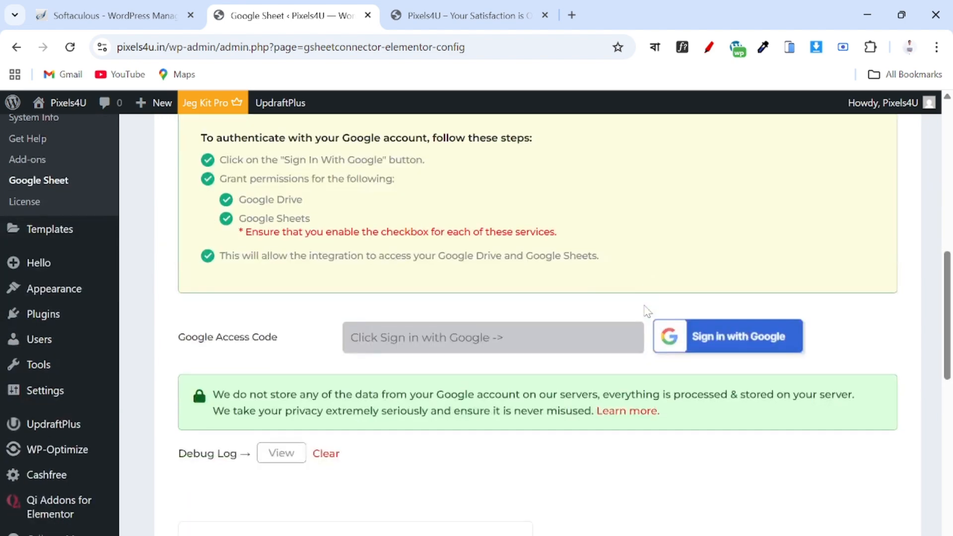
scroll(647, 310, "up", 1)
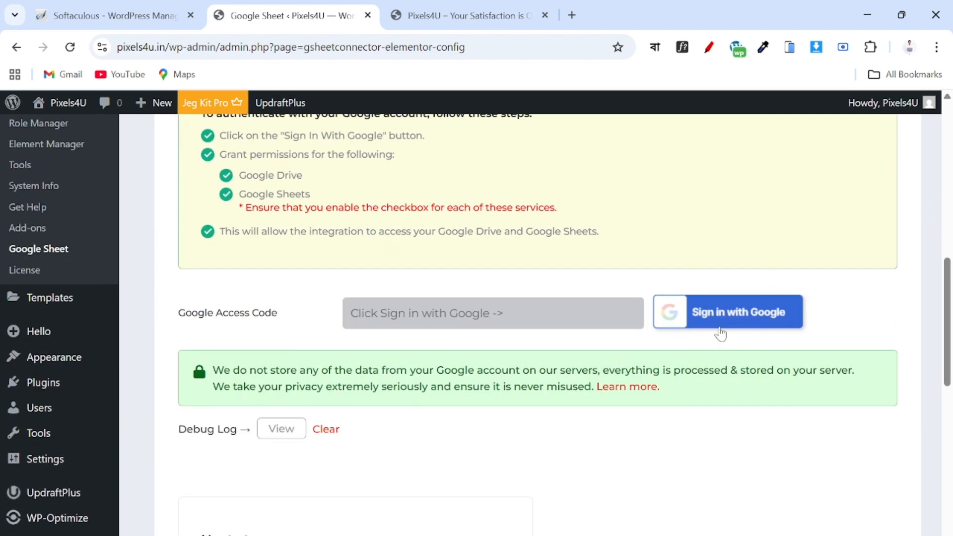
left_click(738, 316)
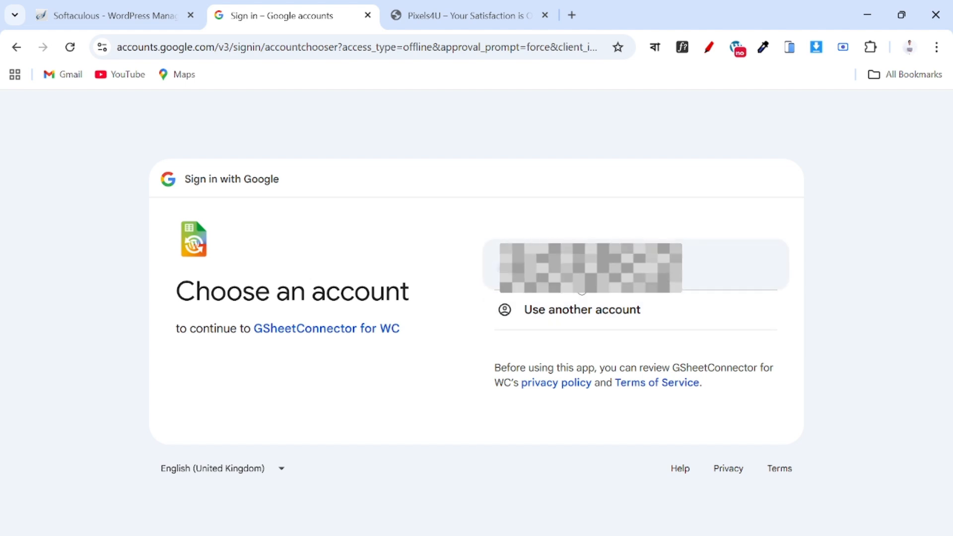
Pick the Google account and continue through consent so the access code is authorized and saved.
left_click(582, 288)
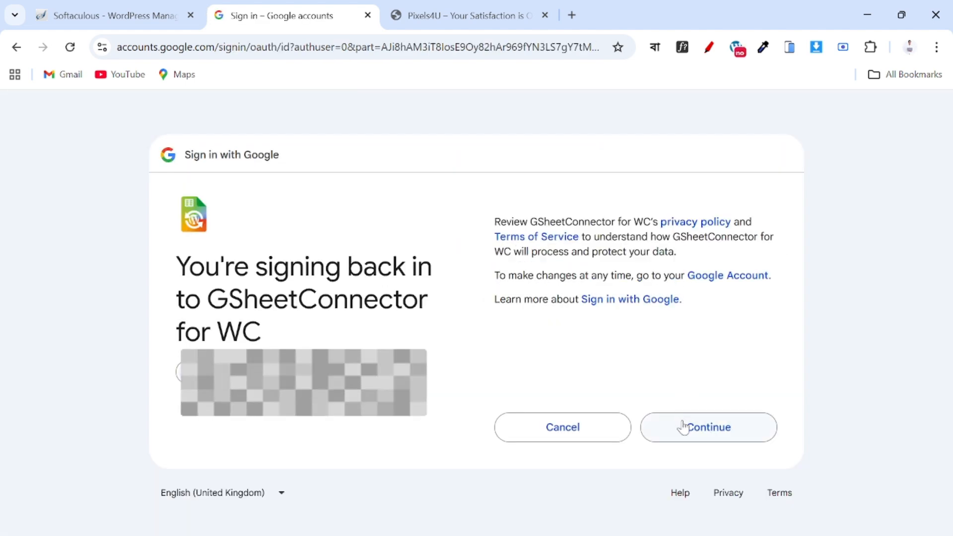
left_click(683, 427)
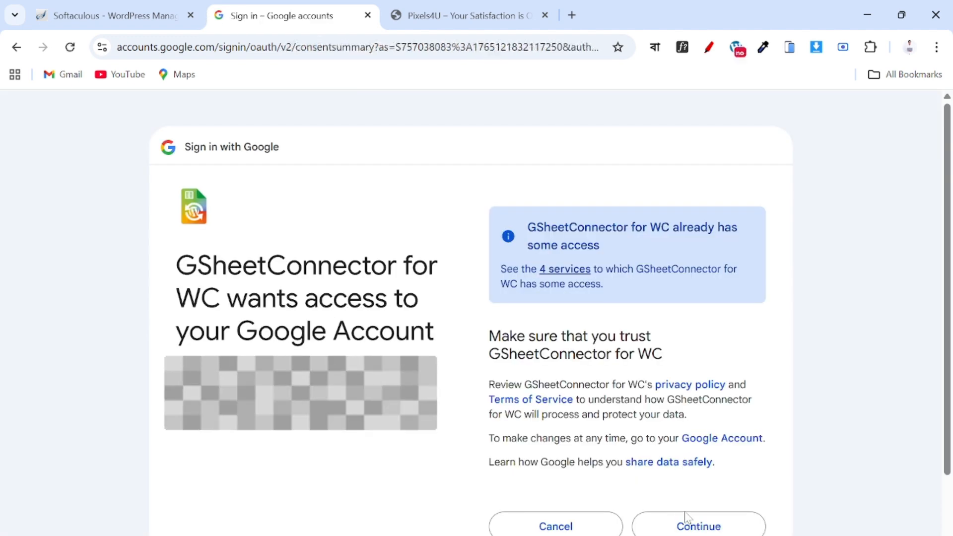
left_click(690, 527)
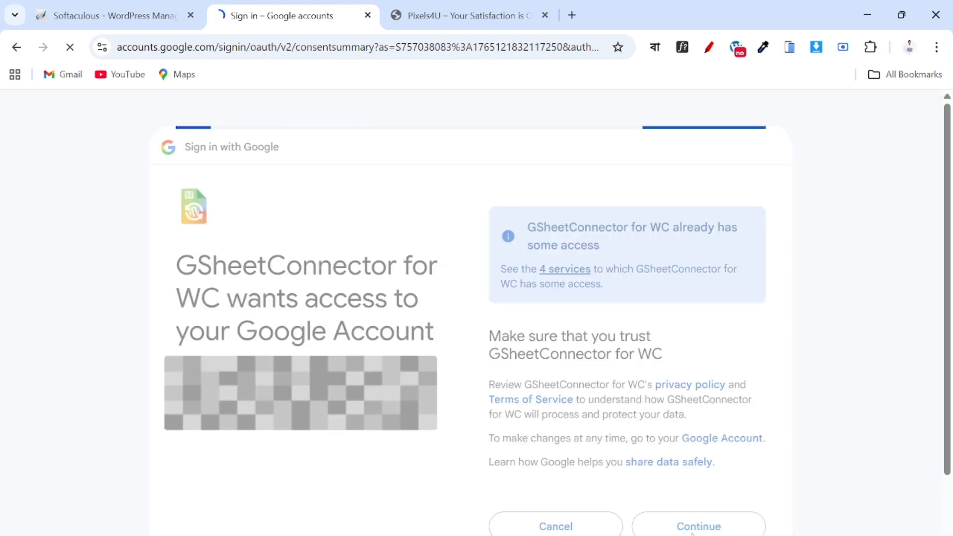
scroll(676, 430, "down", 8)
scroll(675, 430, "up", 2)
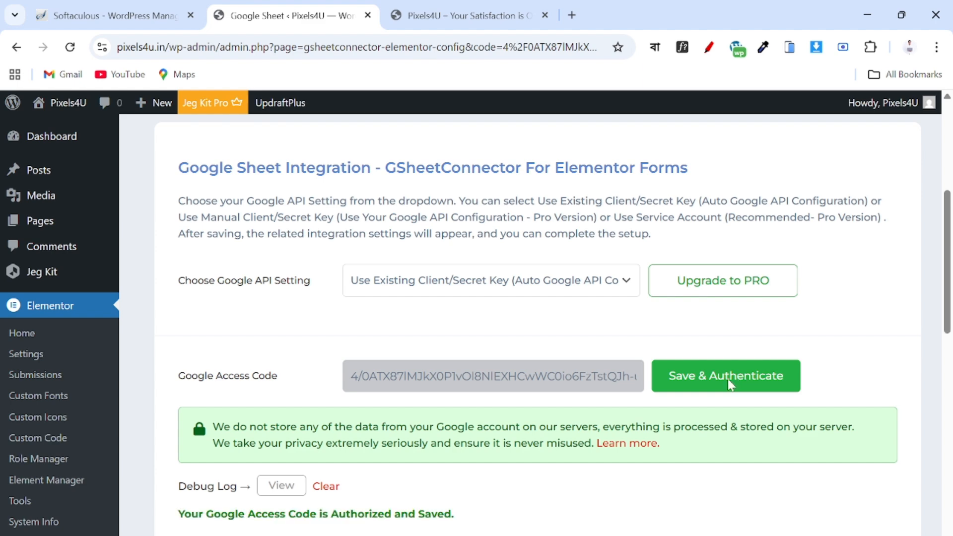
Delete the existing Home feed on the Form Feeds tab and confirm with OK.
scroll(423, 513, "down", 2)
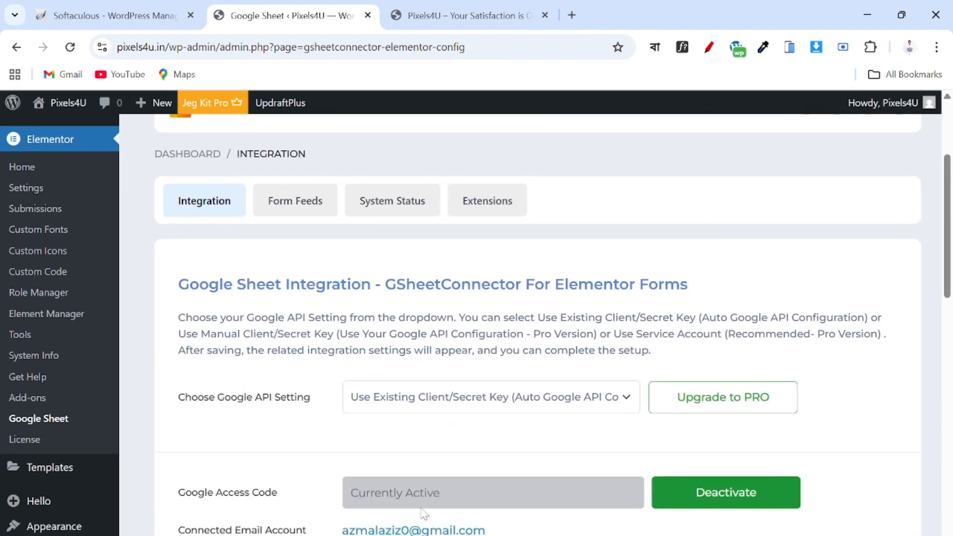
scroll(423, 513, "down", 8)
scroll(423, 514, "up", 10)
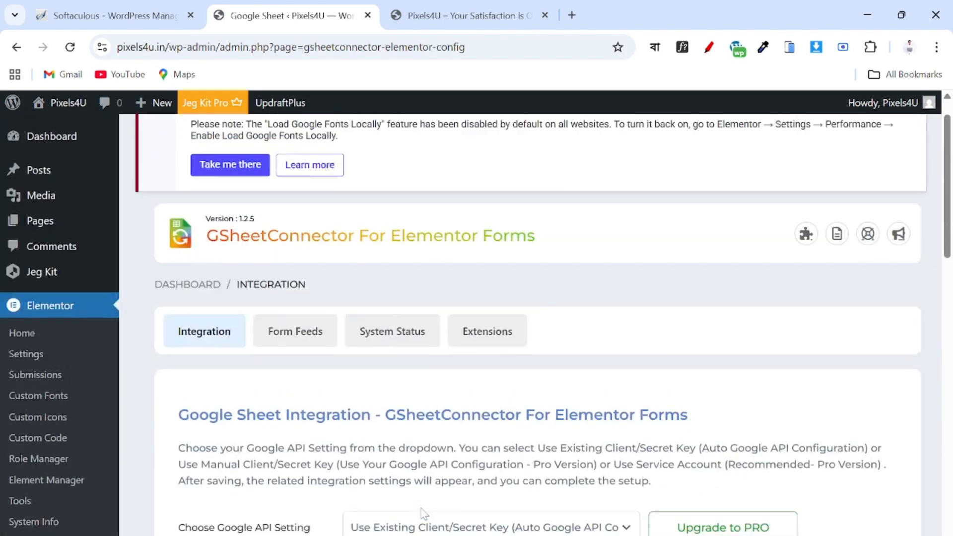
scroll(424, 514, "up", 1)
left_click(289, 361)
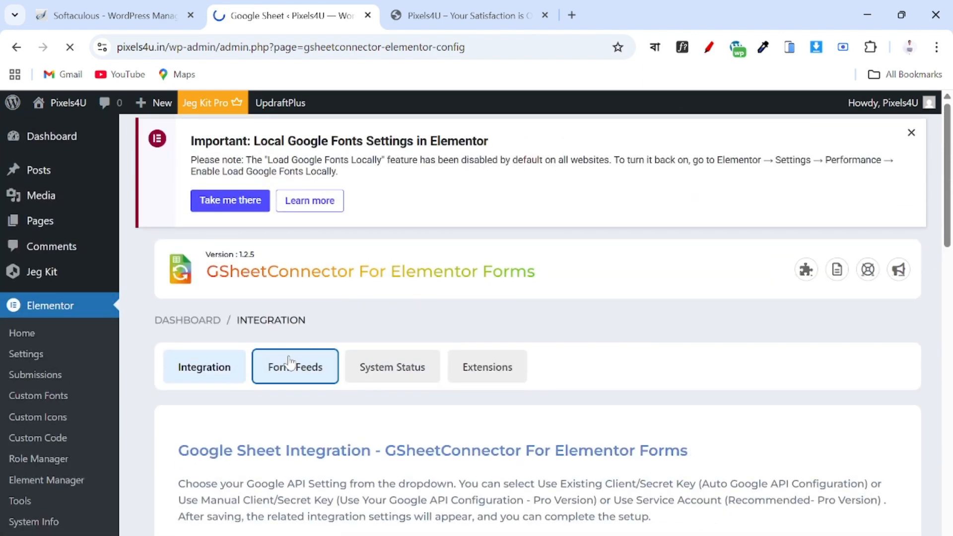
scroll(423, 455, "down", 7)
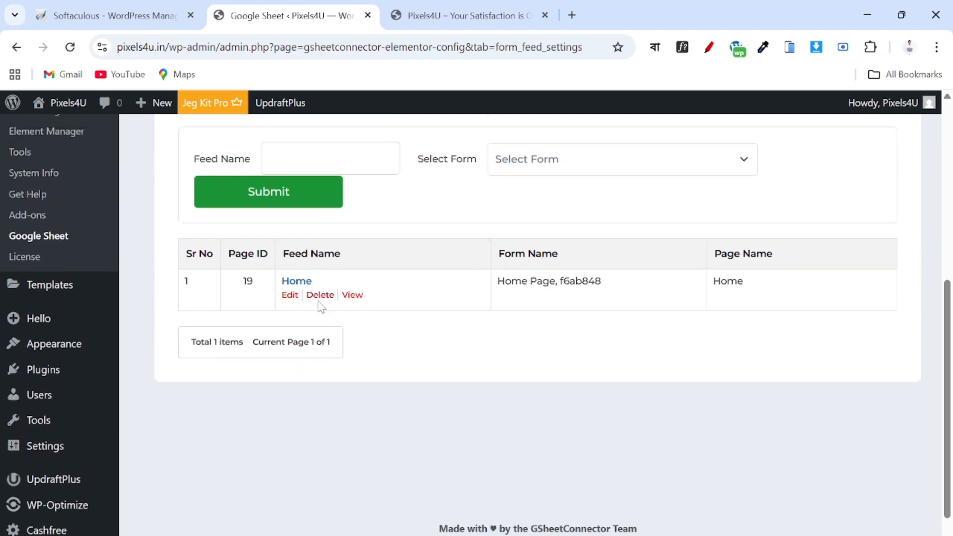
left_click(320, 295)
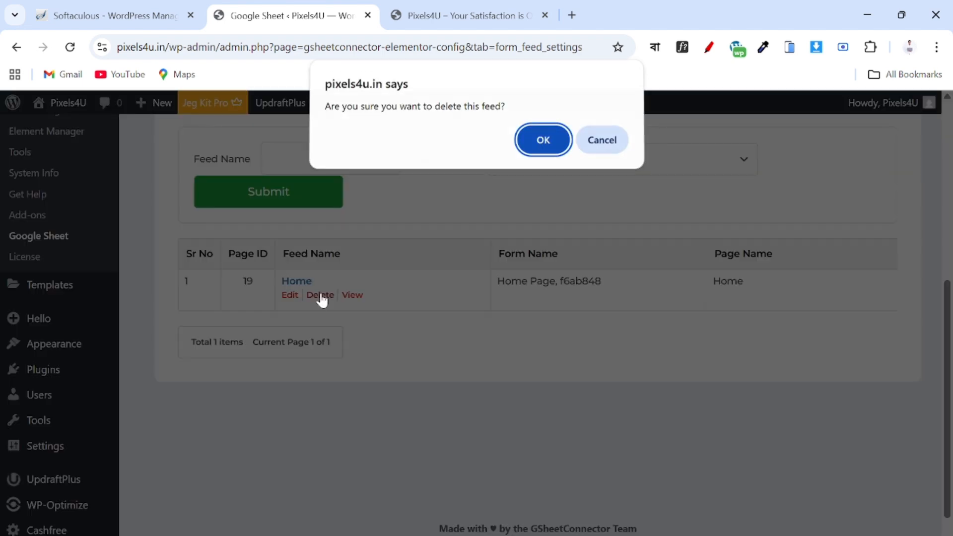
left_click(542, 143)
Bring up the contact form on the live Pixels4U homepage.
scroll(425, 370, "down", 8)
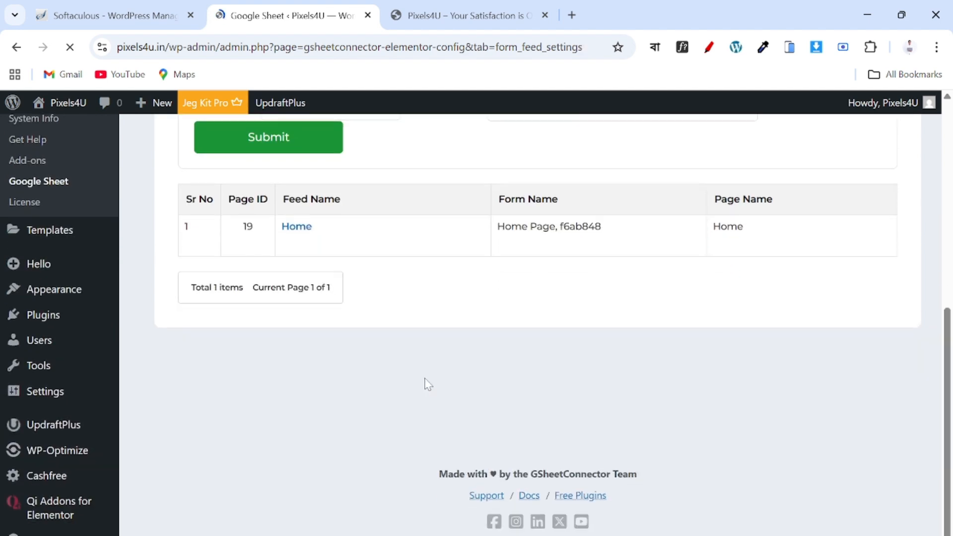
scroll(478, 274, "up", 2)
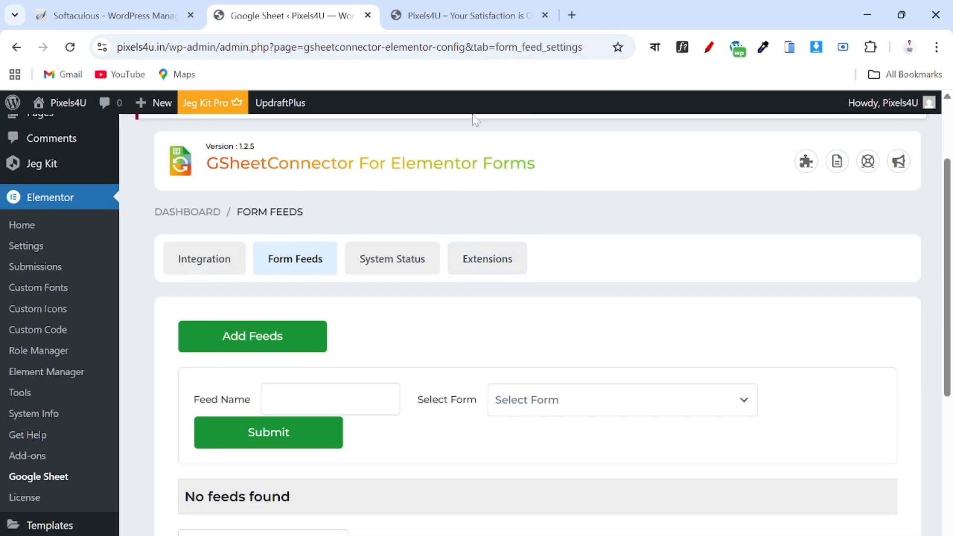
left_click(469, 16)
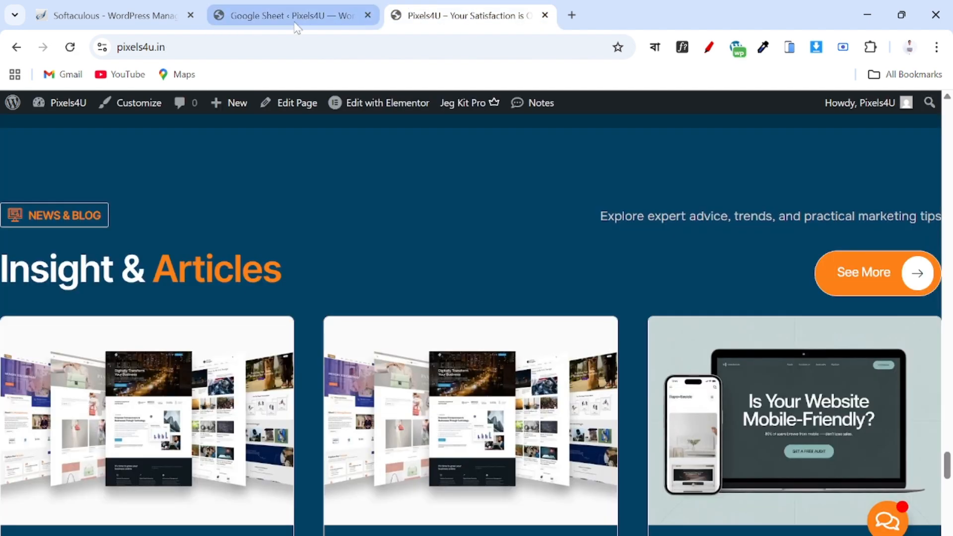
left_click(278, 16)
left_click(484, 19)
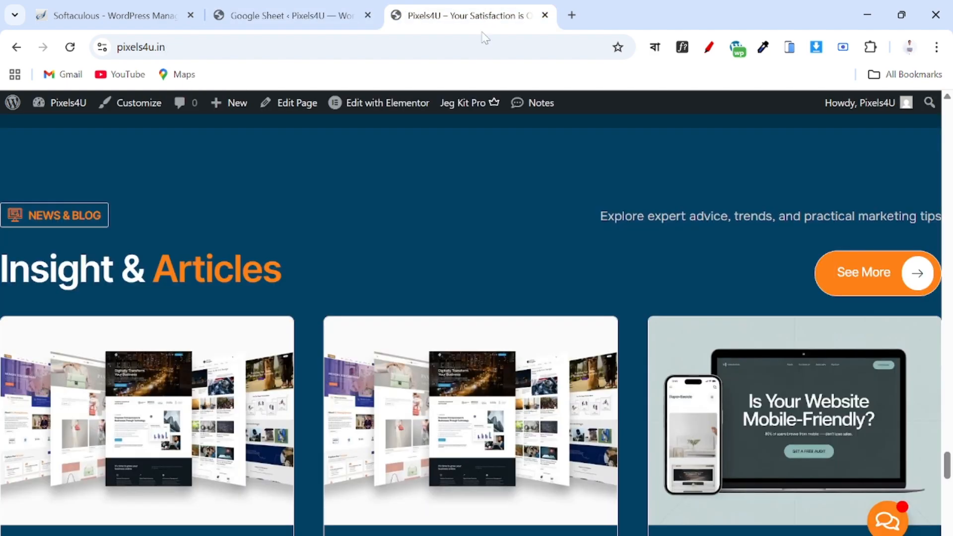
scroll(484, 213, "down", 15)
scroll(484, 212, "up", 10)
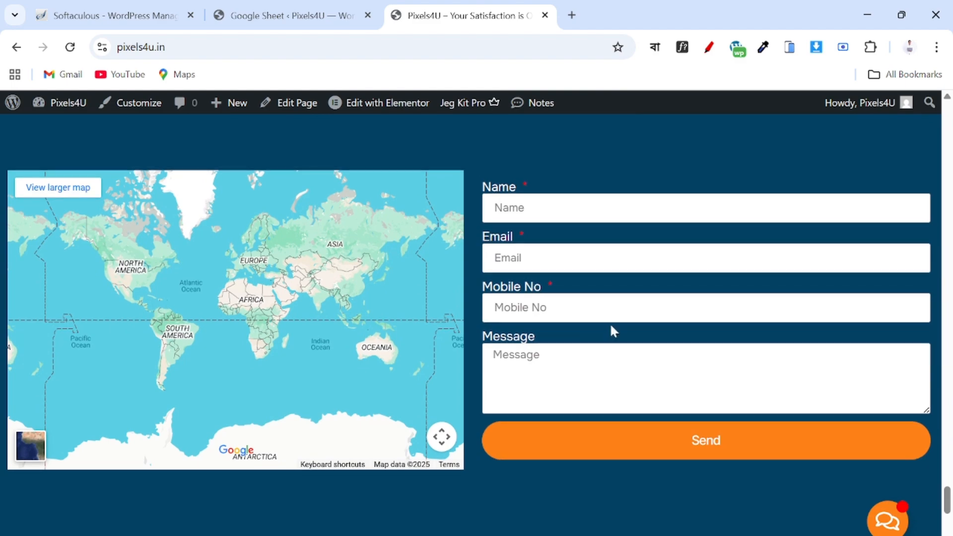
Create a new blank spreadsheet in Google Sheets from a new tab.
left_click(572, 15)
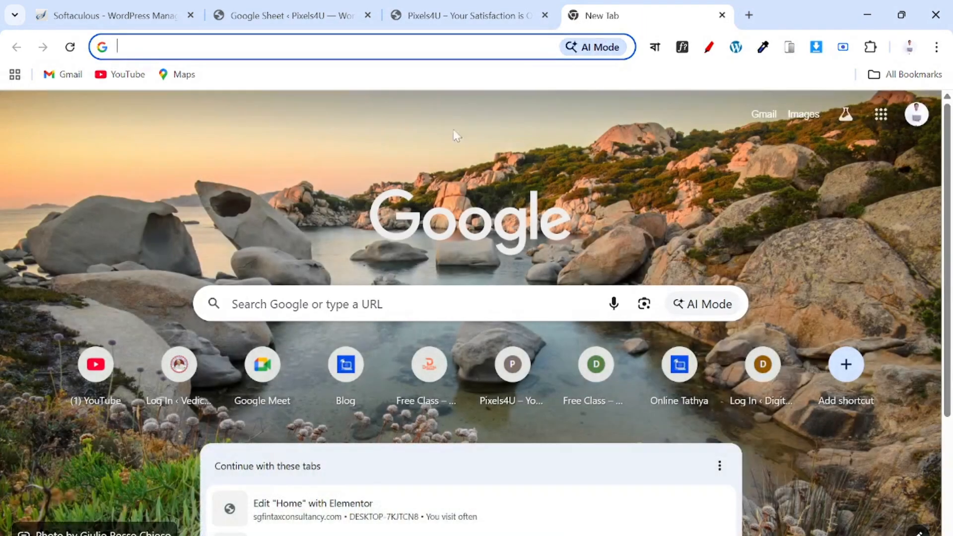
left_click(880, 118)
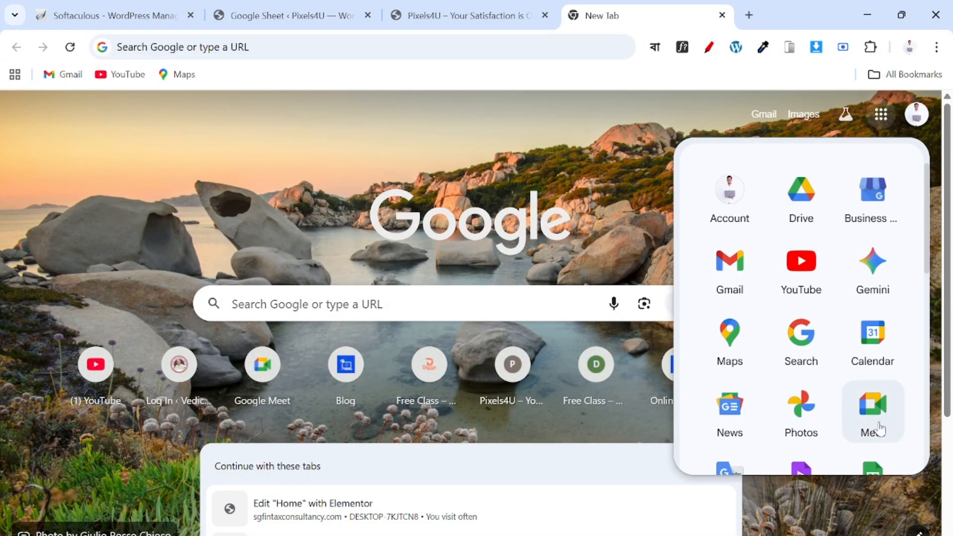
left_click(870, 475)
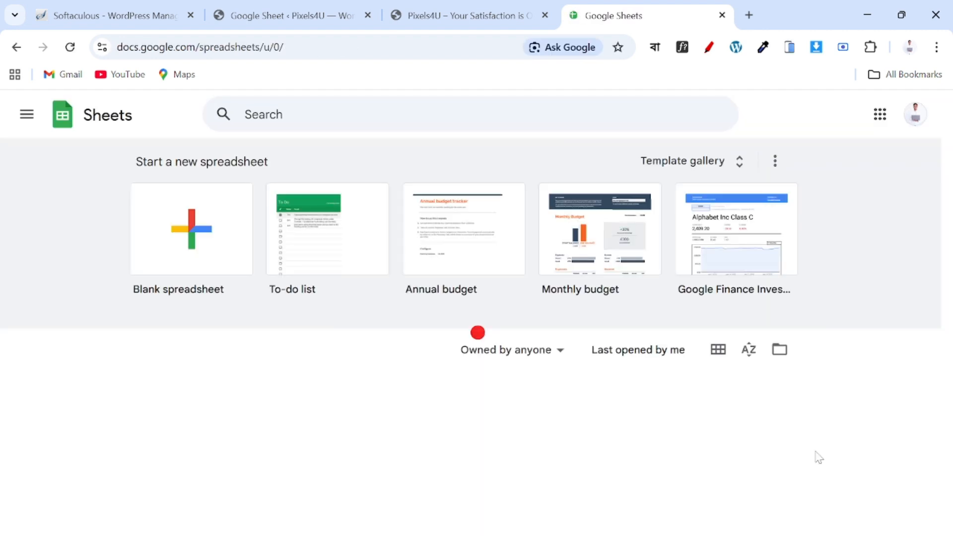
left_click(195, 220)
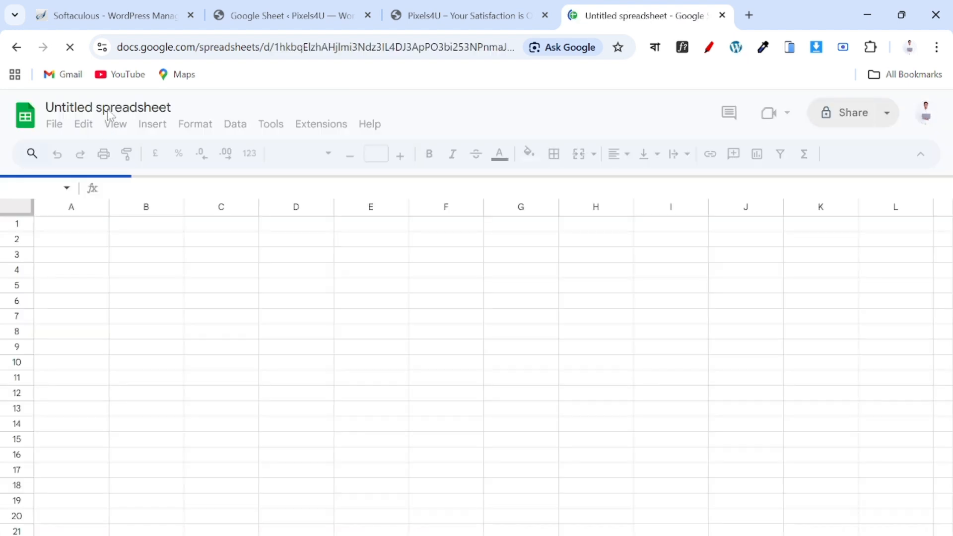
Change the 'Untitled spreadsheet' title to 'Website Form Data'.
double_click(154, 107)
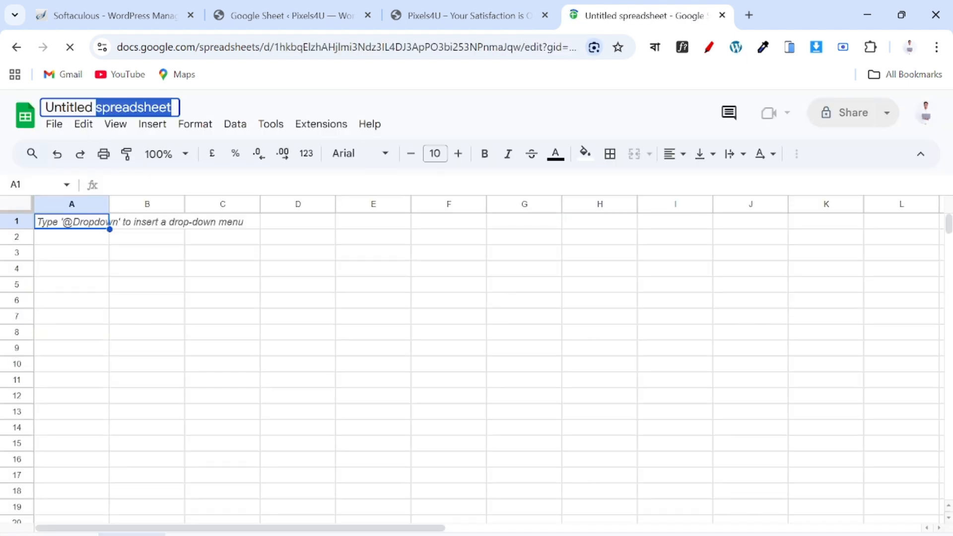
key("ctrl+a")
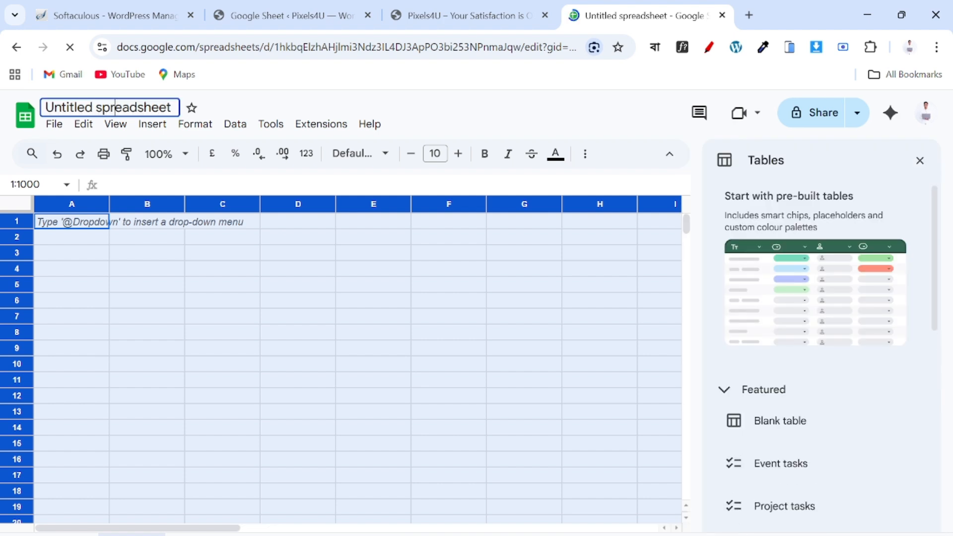
double_click(115, 107)
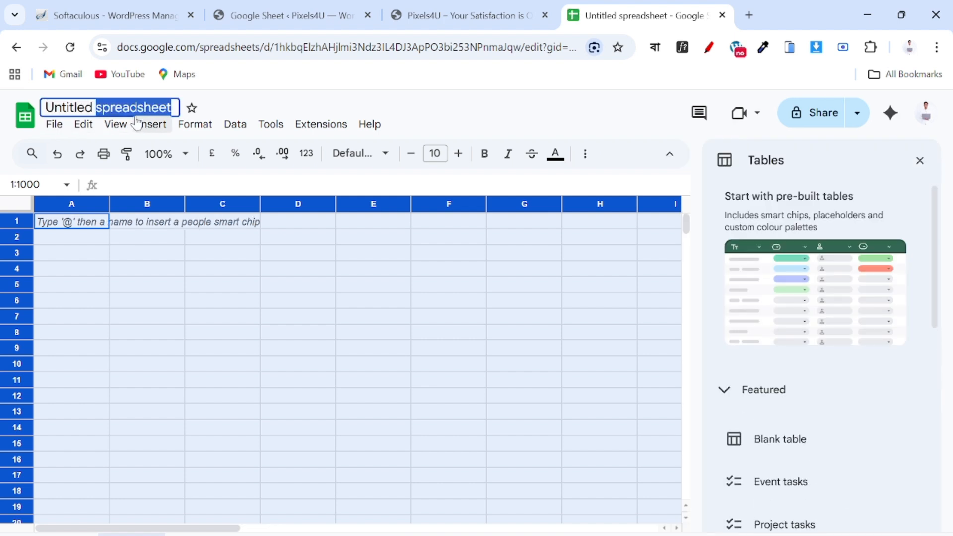
key("ctrl+a")
type("We")
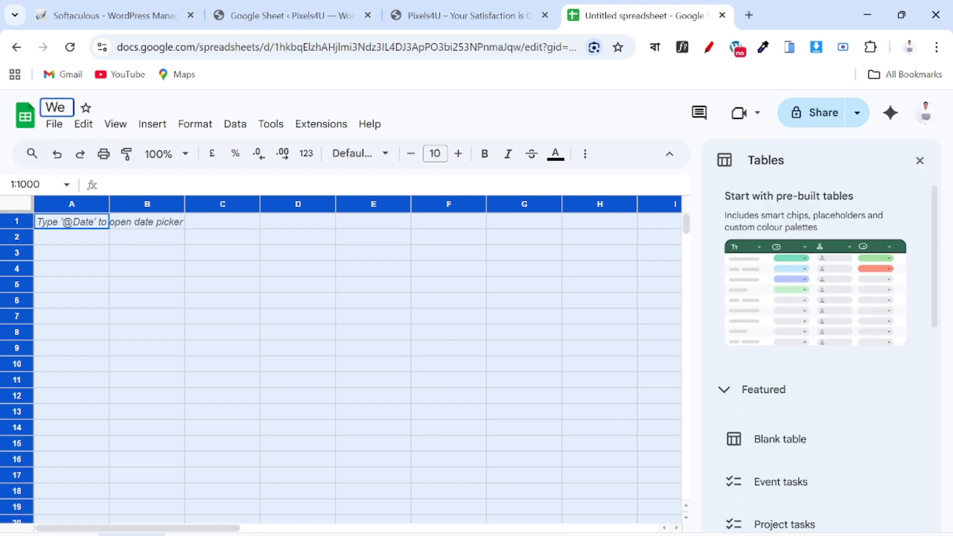
type("bsite")
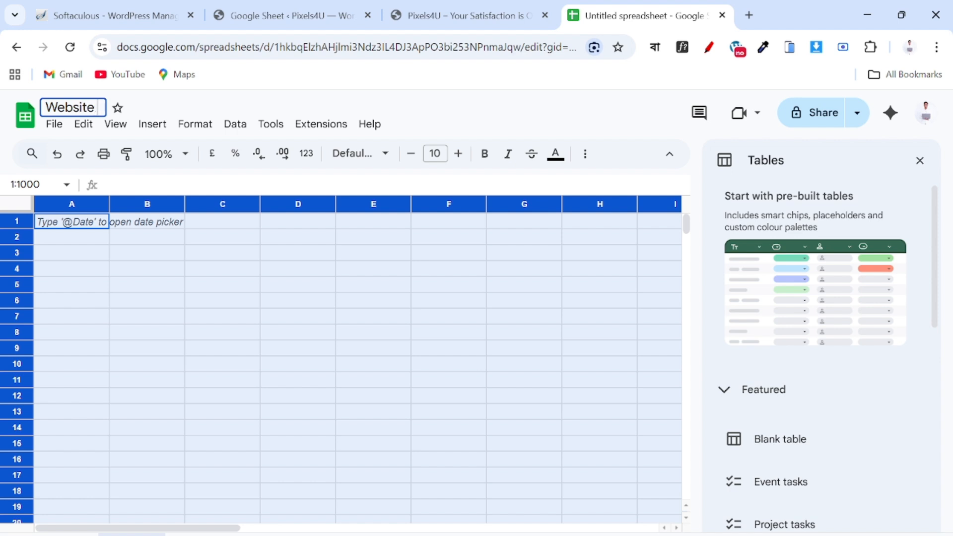
type(" Dat")
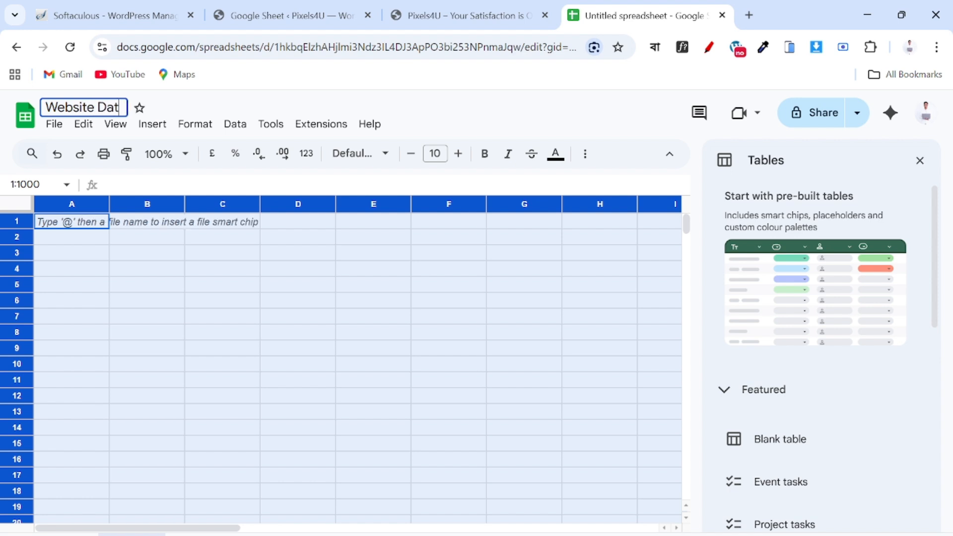
type("a For")
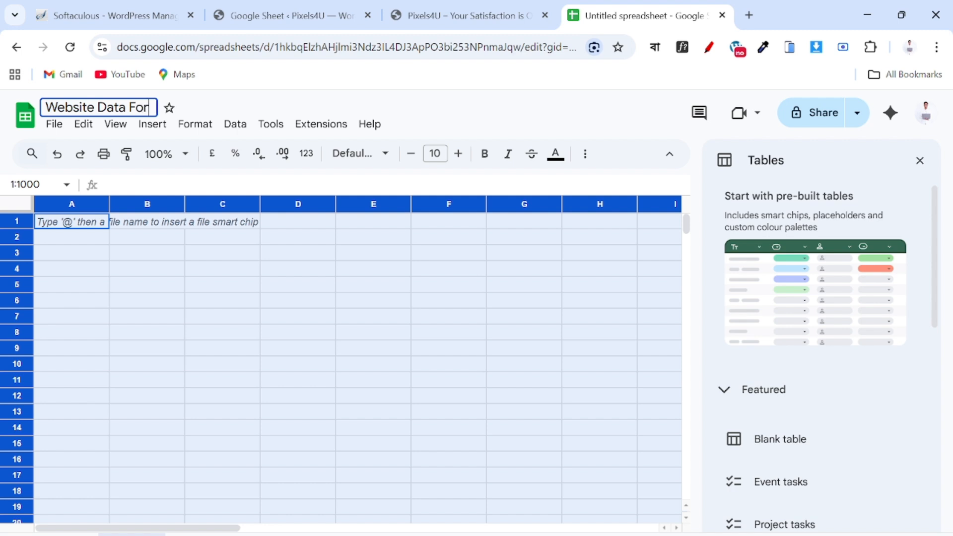
key("BackSpace")
key("BackSpace")
key("BackSpace")
key("BackSpace")
key("BackSpace")
key("BackSpace")
key("BackSpace")
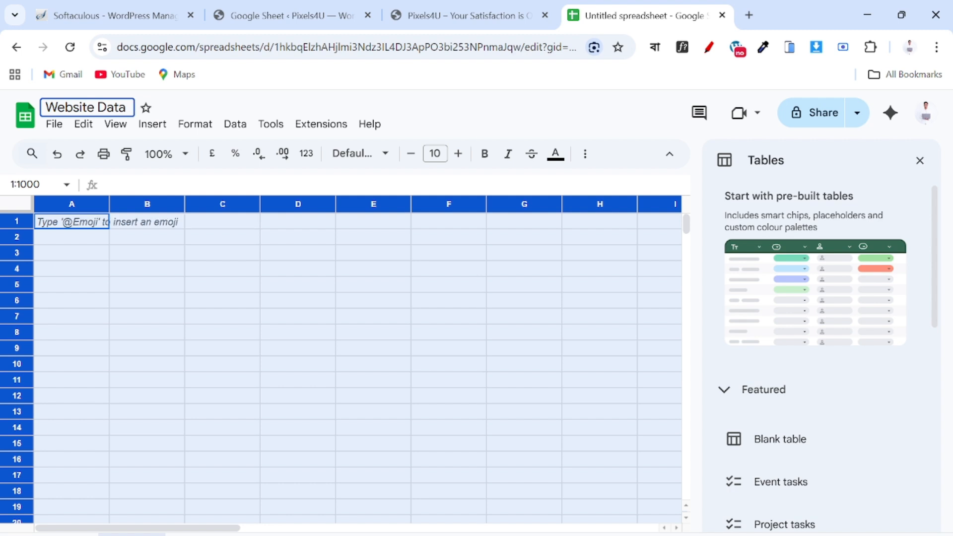
key("BackSpace")
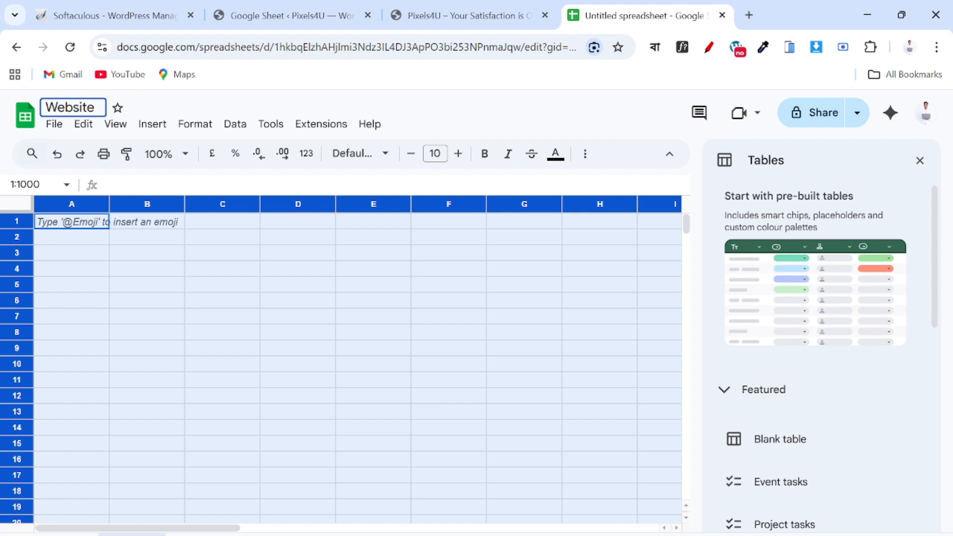
type("D")
key("BackSpace")
key("BackSpace")
type("Form Da")
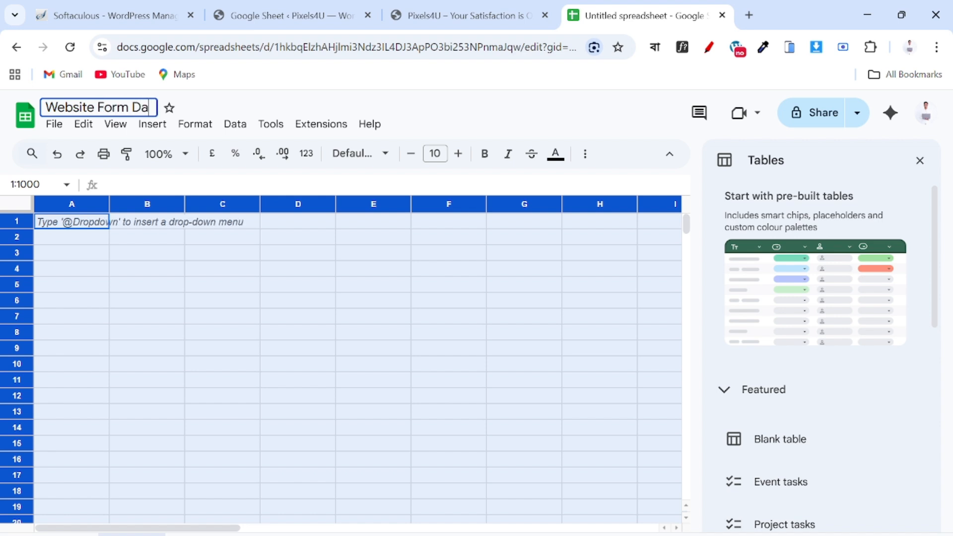
type("ta")
left_click(81, 226)
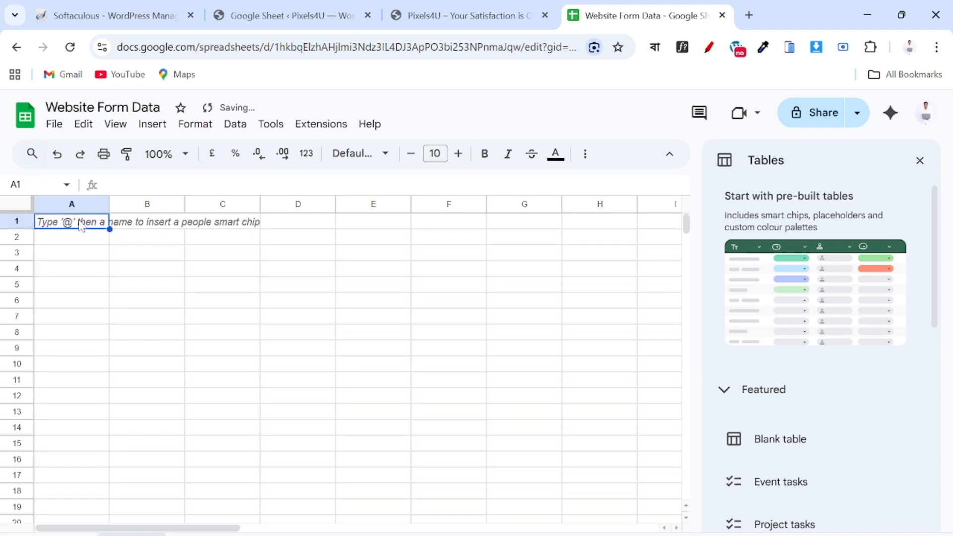
Enter the headers Name in A1 and Email in B1, matching the contact form labels.
left_click(473, 22)
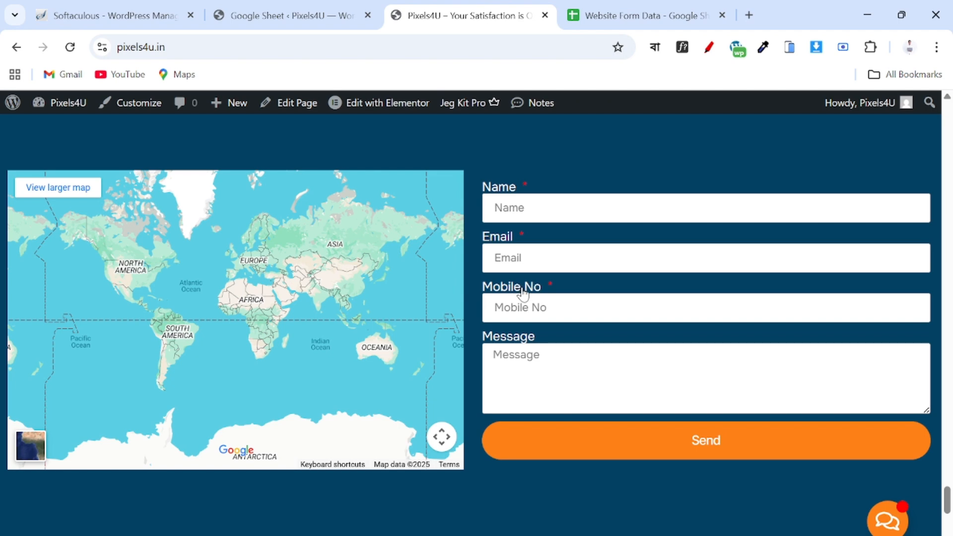
left_click(600, 20)
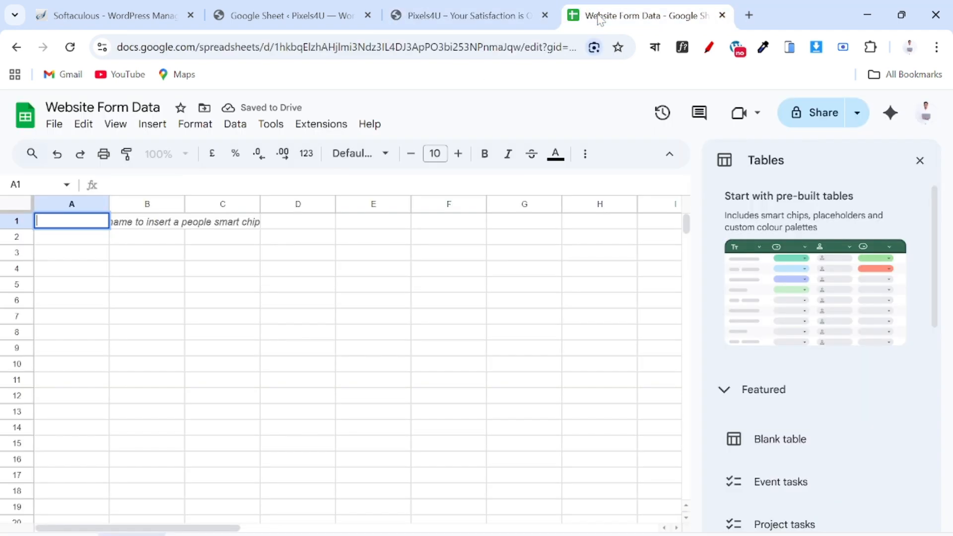
type("Na")
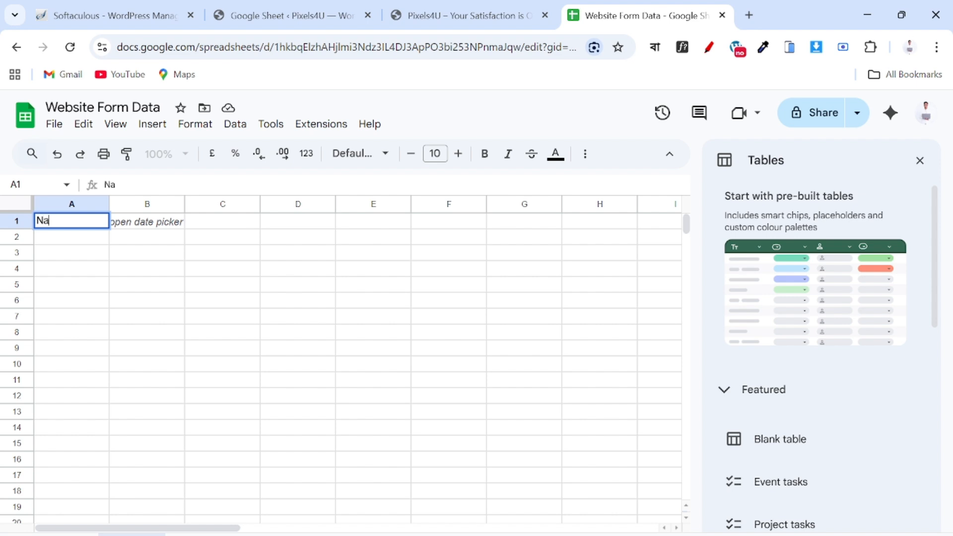
type("me")
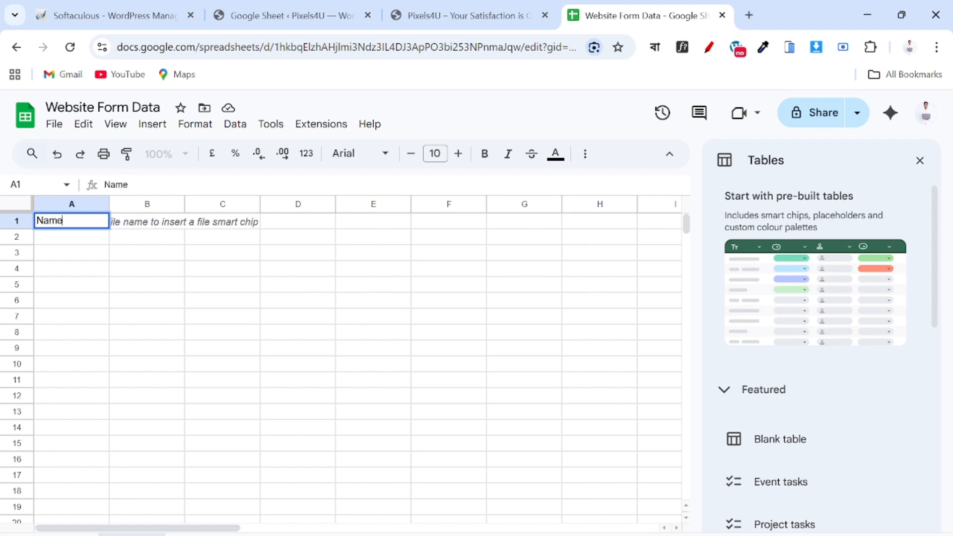
left_click(158, 222)
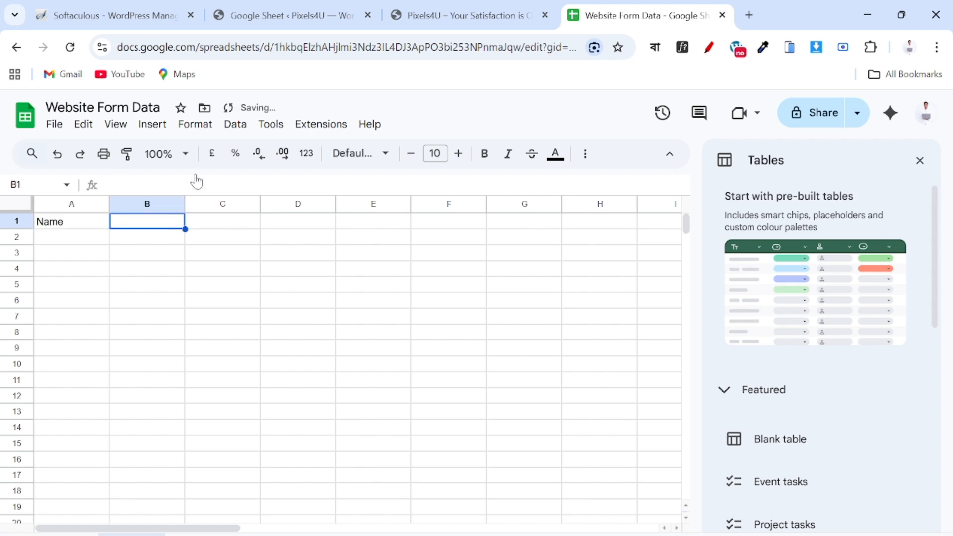
left_click(485, 12)
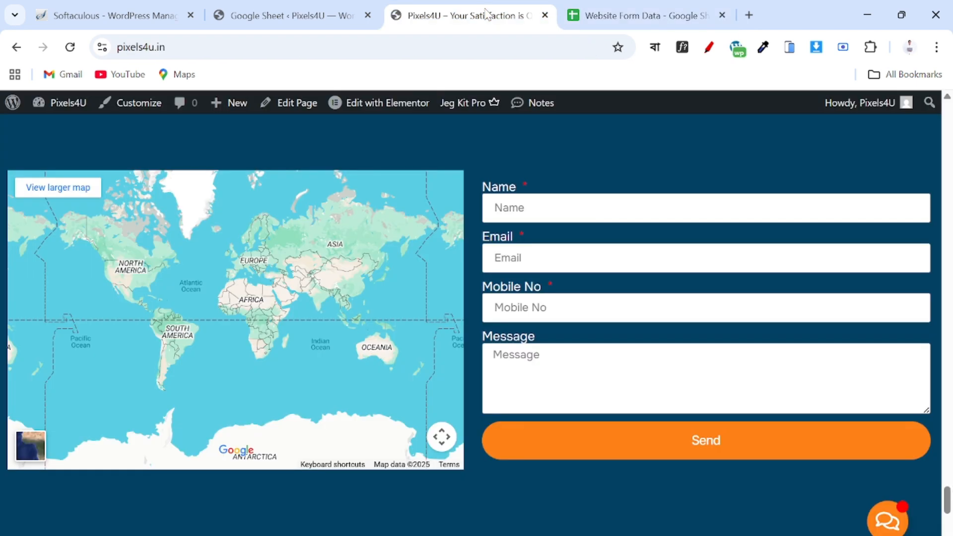
left_click(635, 15)
type("Email")
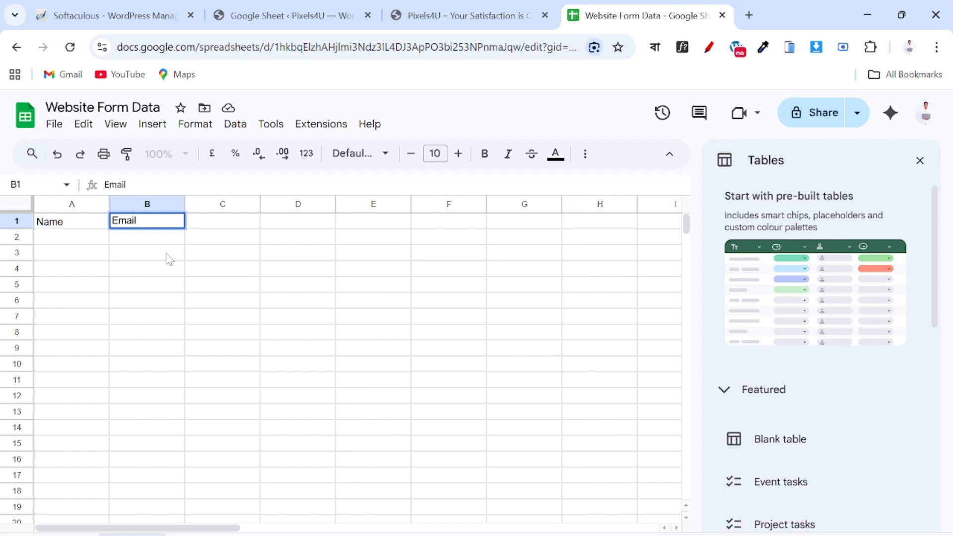
key("Tab")
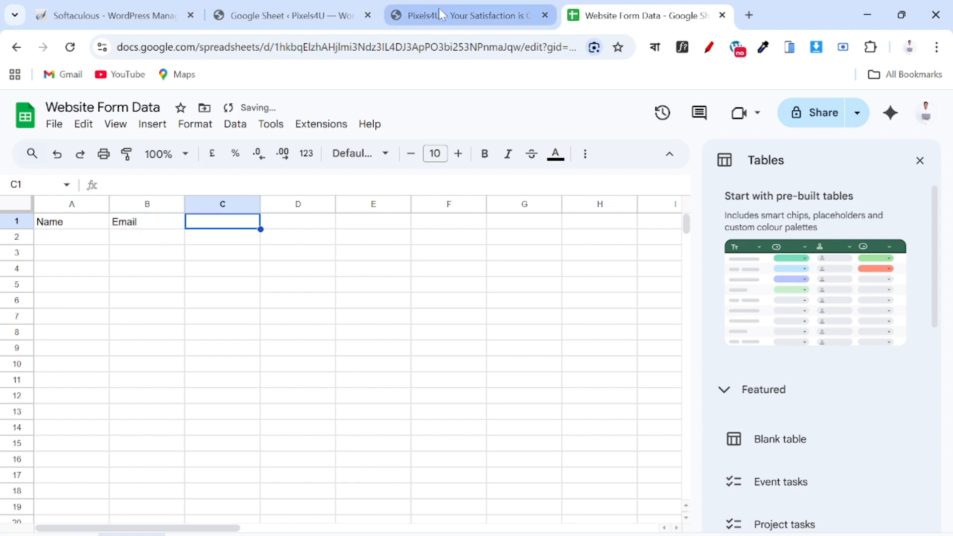
Add Mobile No in C1 and Message in D1, then close the Tables suggestions panel.
left_click(440, 11)
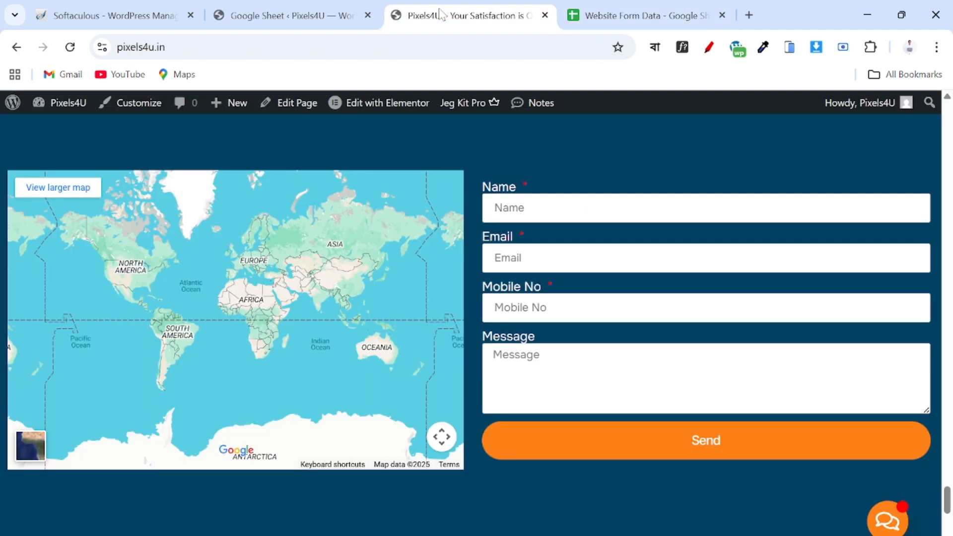
left_click(655, 13)
type("Mobi")
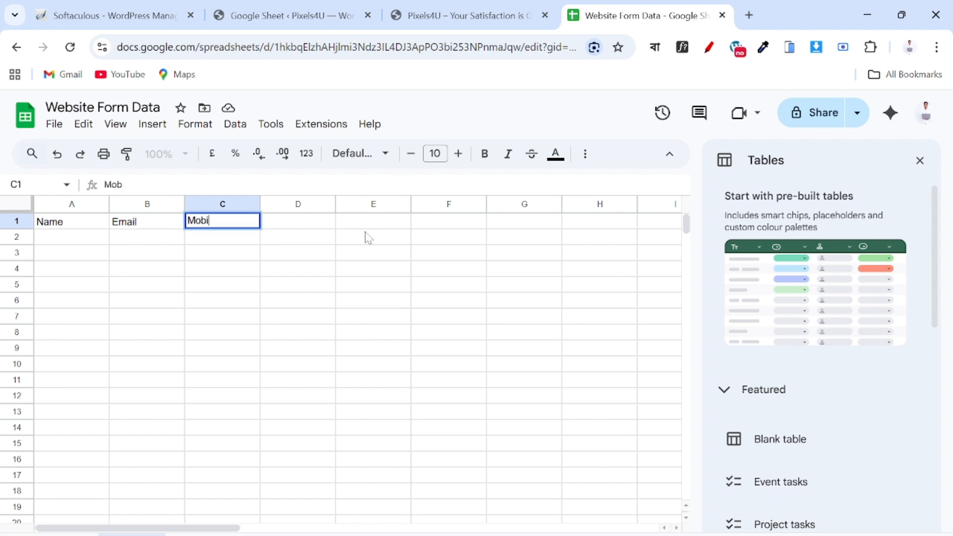
type("le No")
key("Tab")
left_click(484, 11)
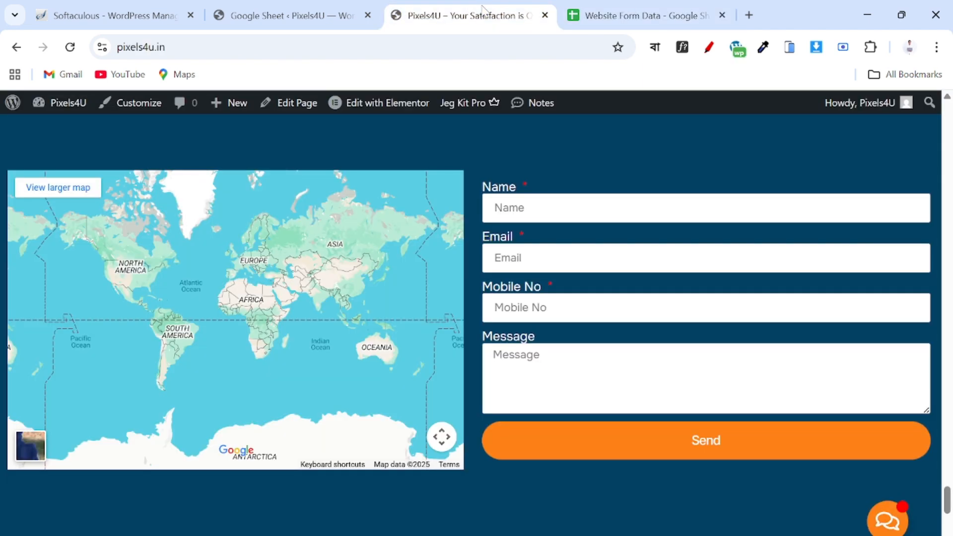
left_click(640, 7)
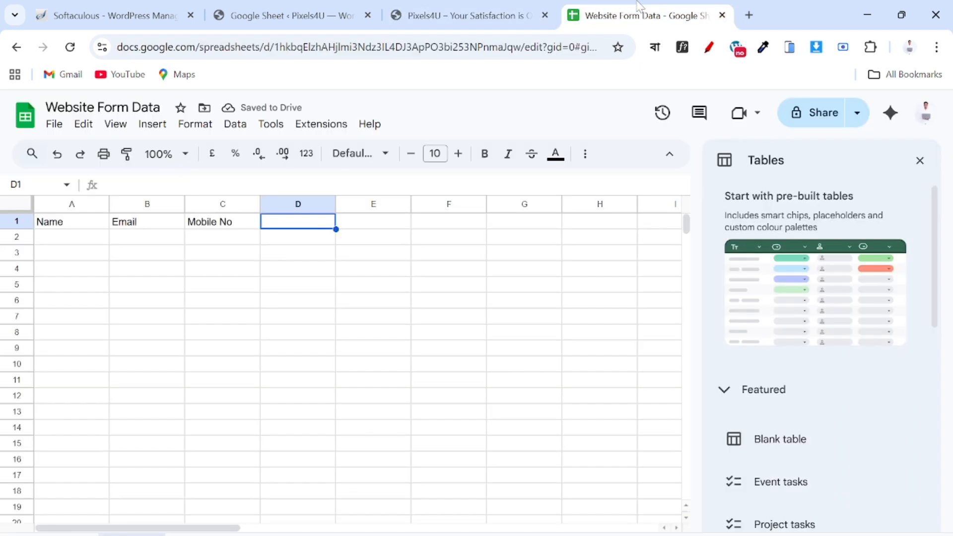
type("Message")
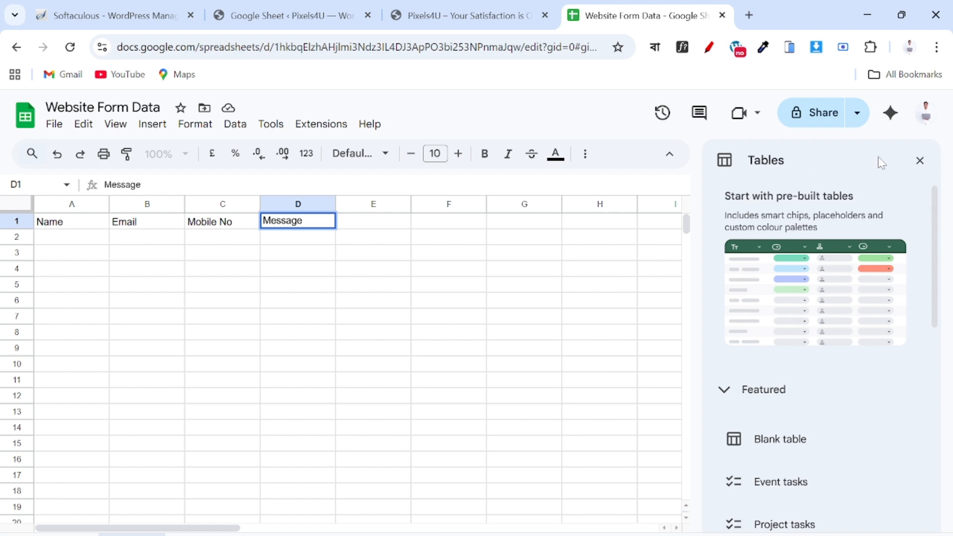
left_click(920, 162)
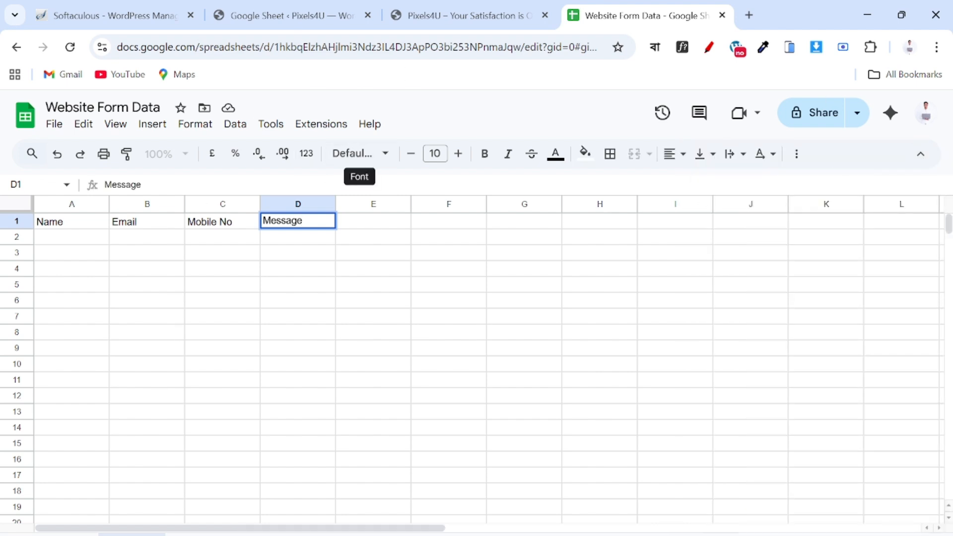
left_click(443, 14)
Open the GSheetConnector Form Feeds page and check the Select Form dropdown.
left_click(297, 15)
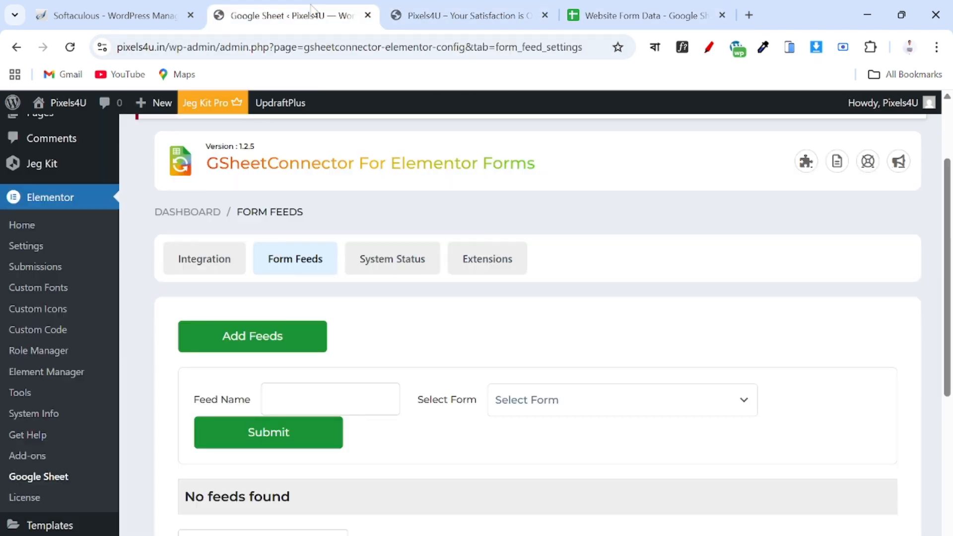
scroll(253, 340, "down", 2)
scroll(254, 341, "up", 1)
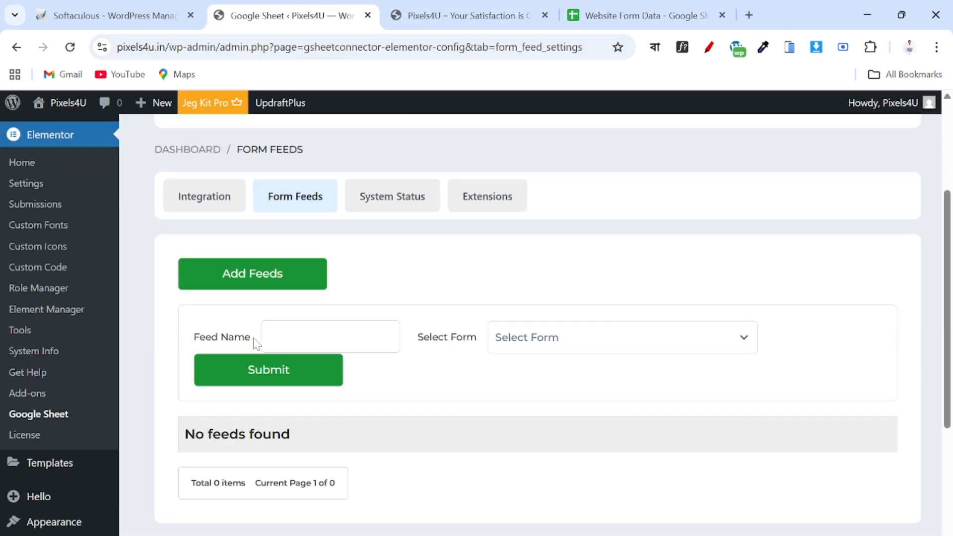
scroll(254, 341, "down", 2)
left_click(537, 270)
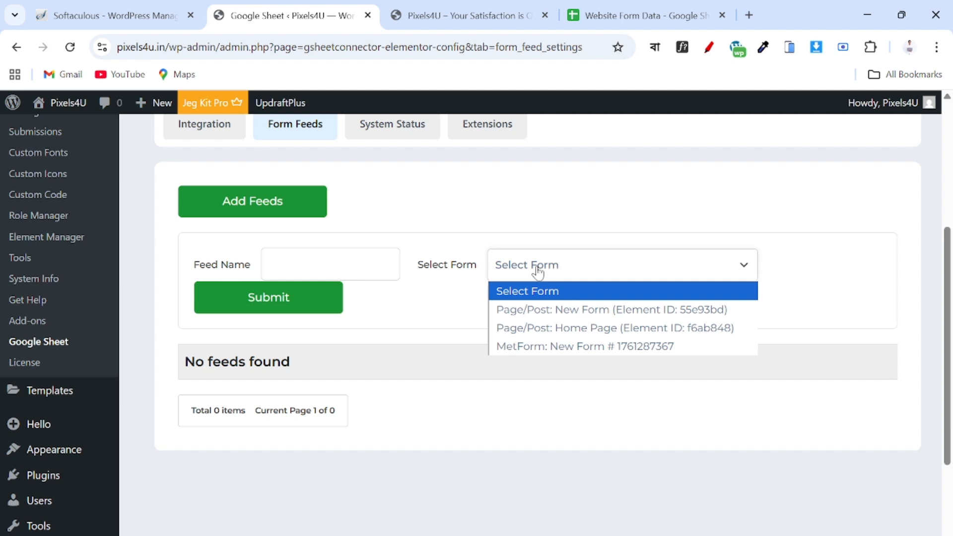
left_click(538, 270)
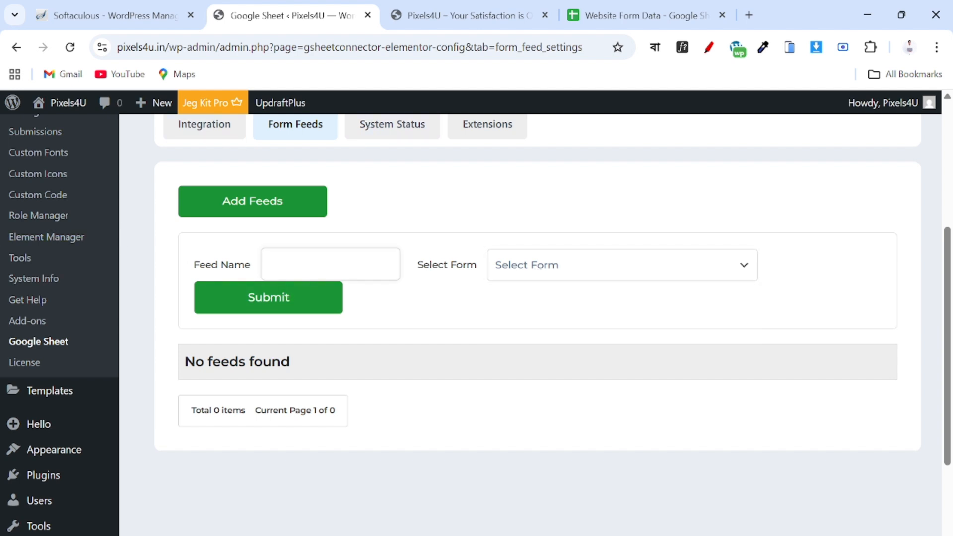
Enter 'Website Form Data' as the feed name and move the Pixels4U site into its own window.
type("Website Form Data")
left_click(571, 261)
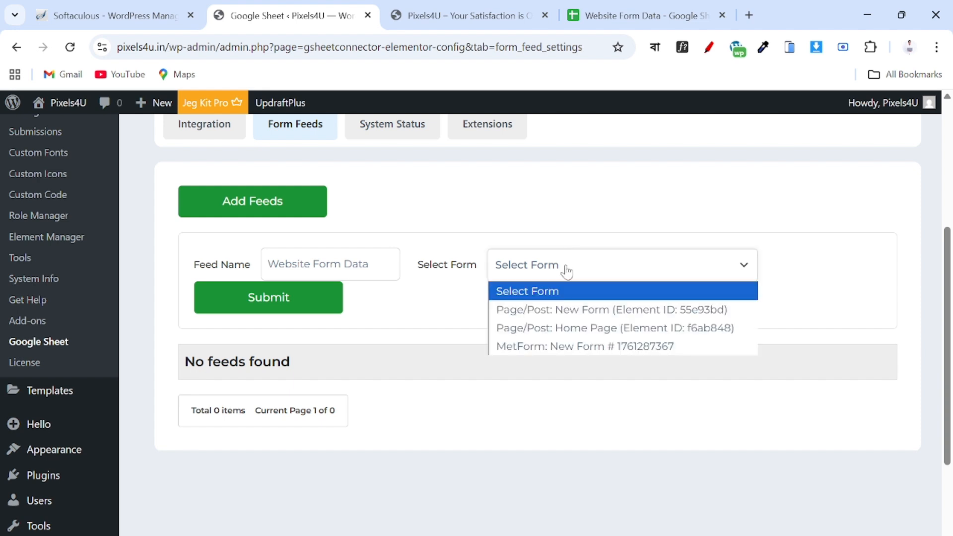
left_click(564, 270)
left_click_drag(427, 6, 558, 90)
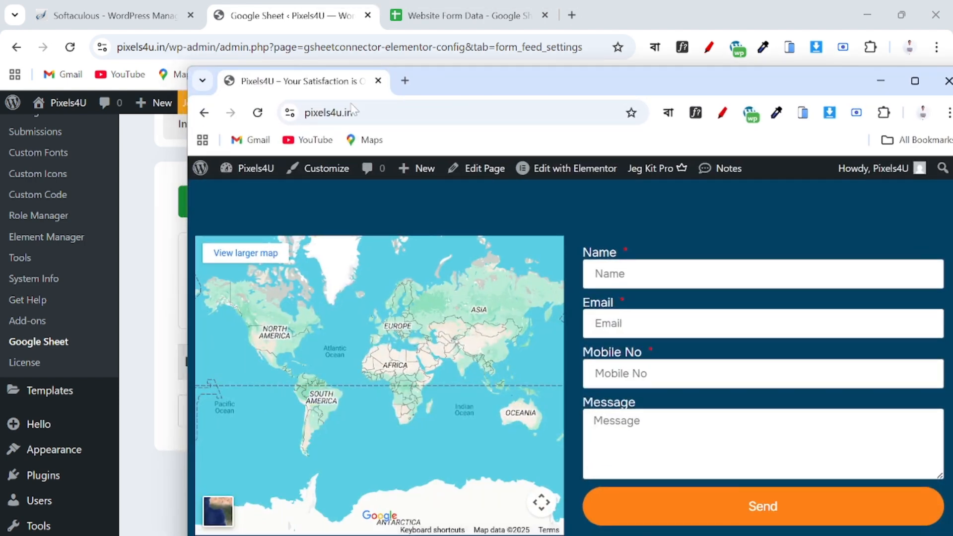
Dock the Pixels4U site tab into the main browser, review its contact form, and return to Form Feeds.
left_click_drag(312, 81, 526, 6)
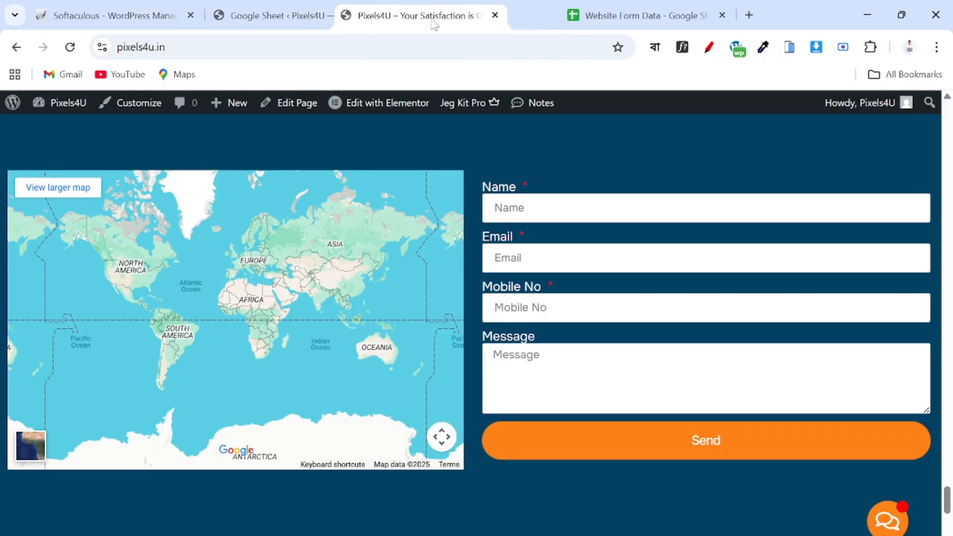
scroll(498, 272, "up", 5)
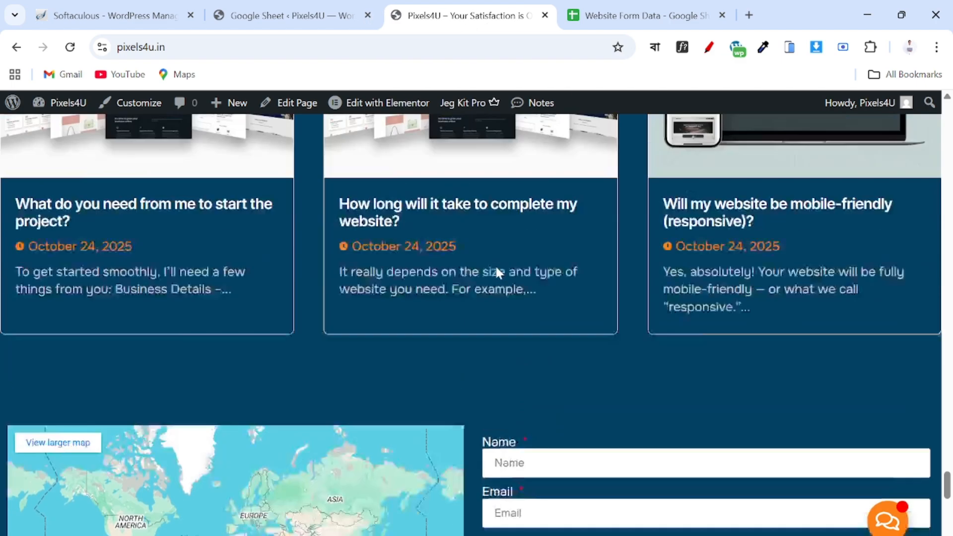
scroll(498, 273, "down", 8)
scroll(570, 248, "up", 5)
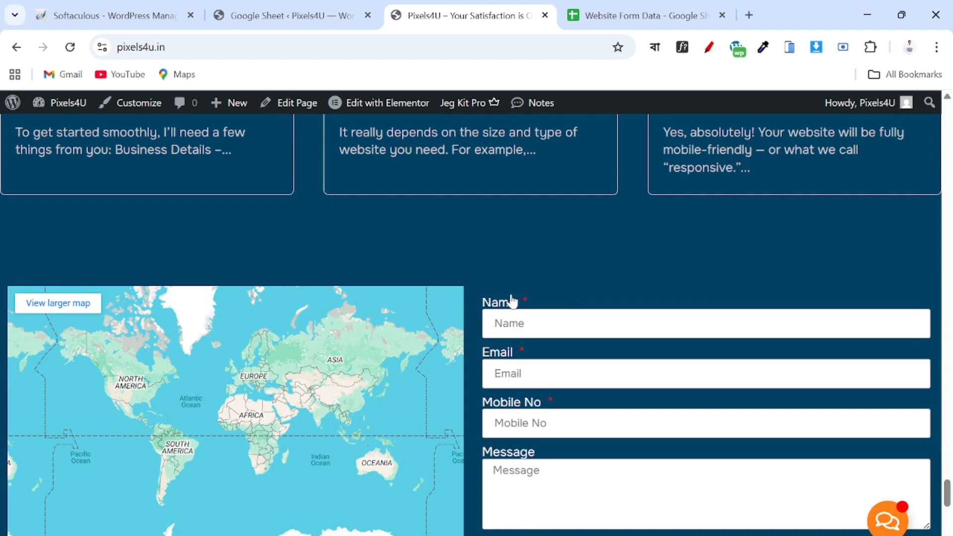
left_click(286, 22)
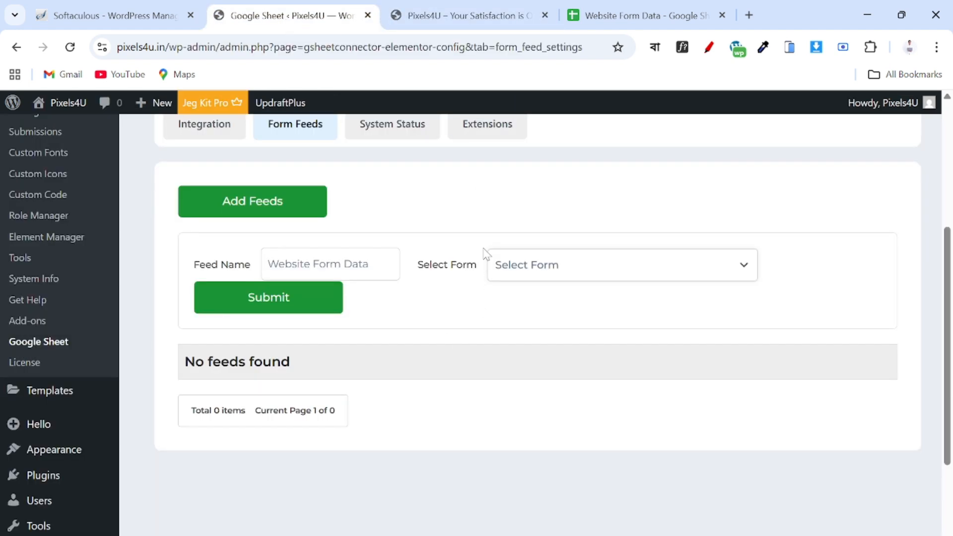
Check the contact form on the live site before choosing which form to connect.
left_click(532, 266)
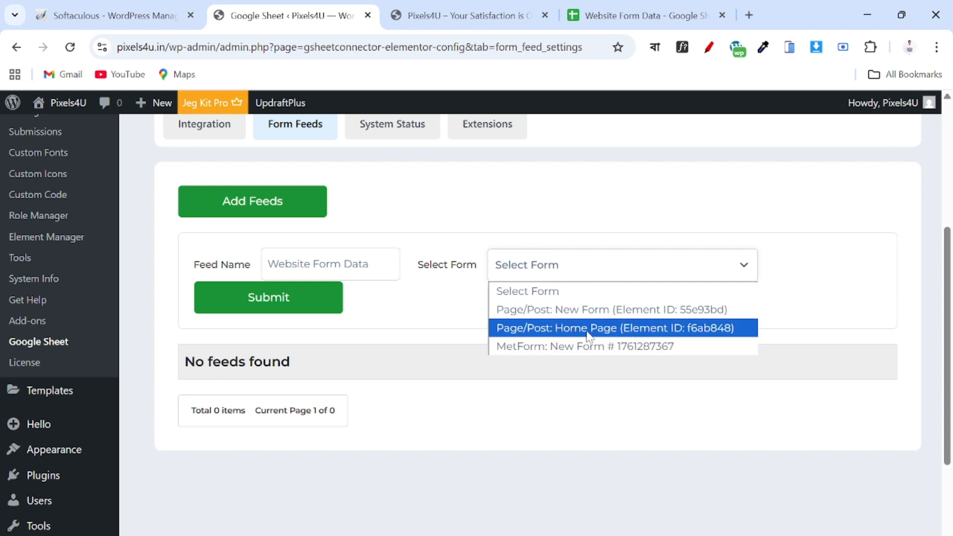
left_click(440, 16)
left_click(439, 16)
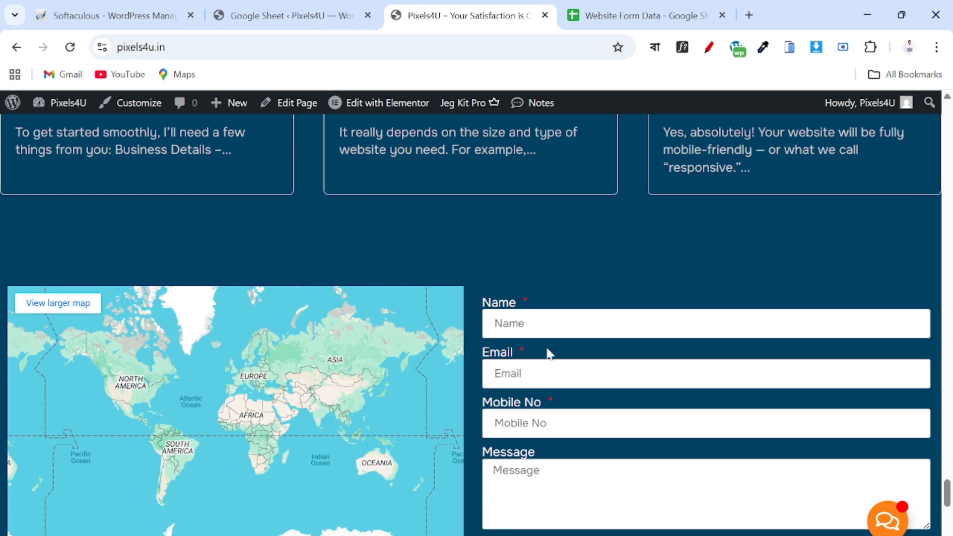
left_click(292, 18)
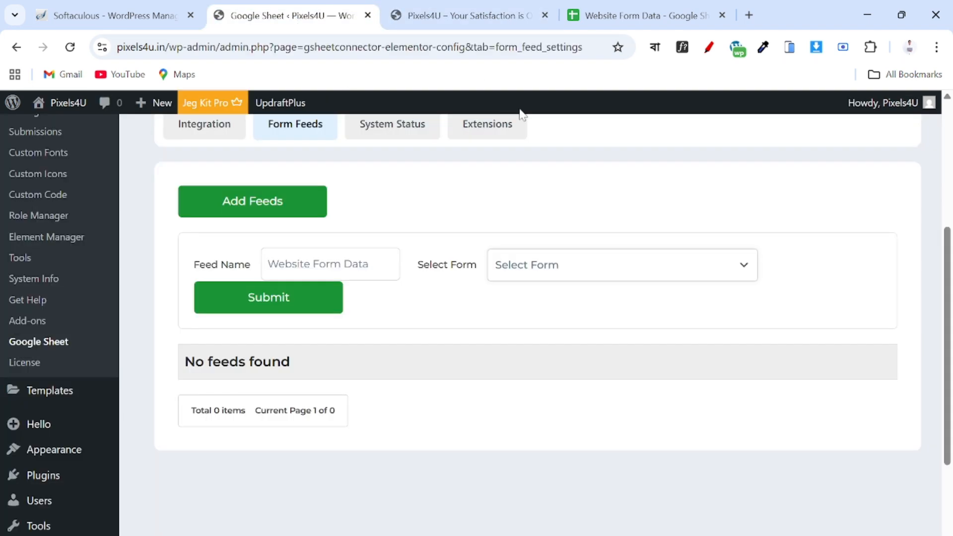
Create the Website Form Data feed for the Home Page form (f6ab848) and open it for editing.
left_click(546, 268)
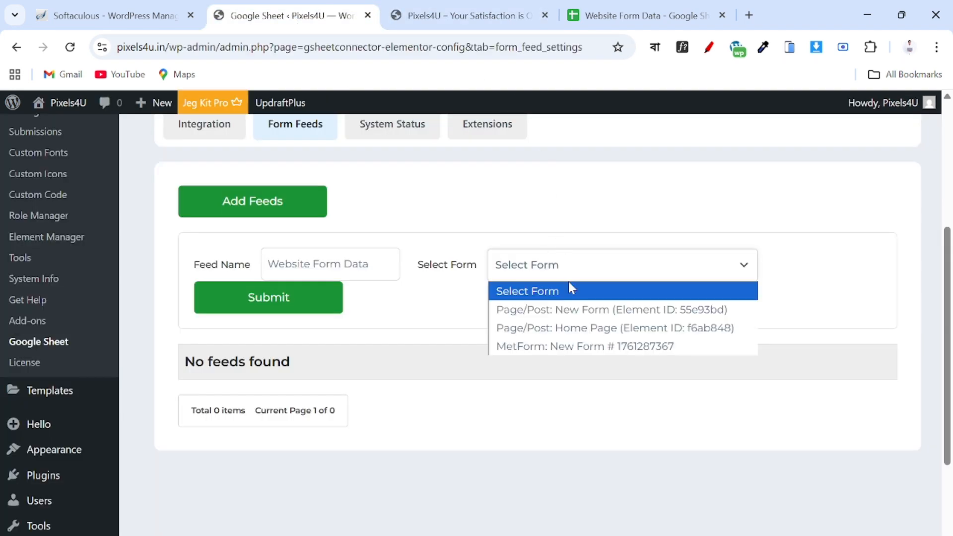
left_click(576, 331)
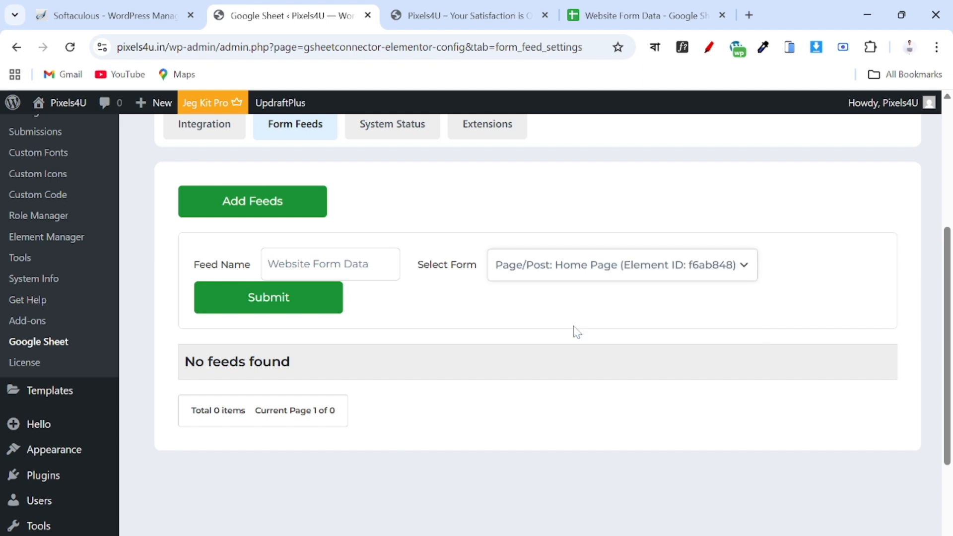
left_click(294, 304)
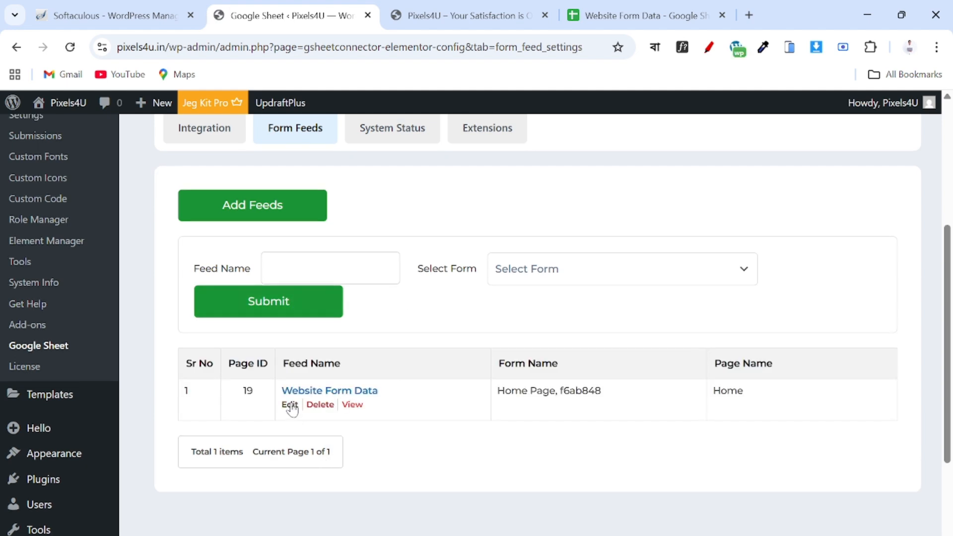
left_click(290, 404)
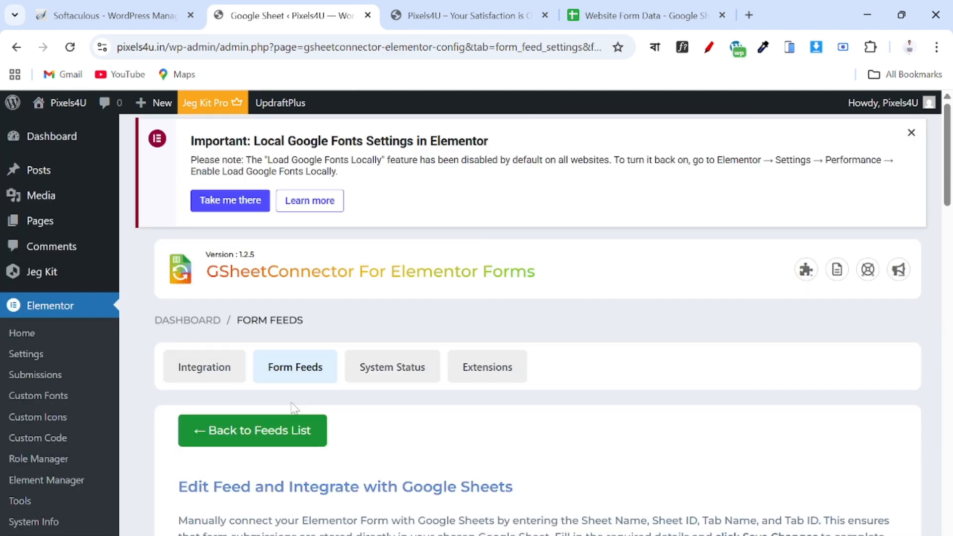
Enter 'Website Form Data' as the feed's Sheet Name, then bring up that spreadsheet to find its ID.
scroll(293, 407, "down", 6)
scroll(295, 408, "up", 1)
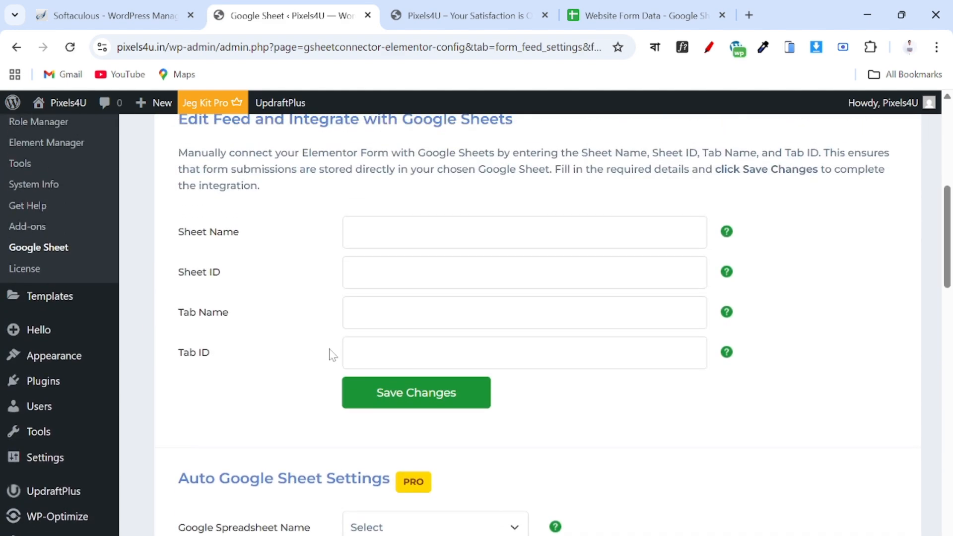
scroll(430, 245, "down", 1)
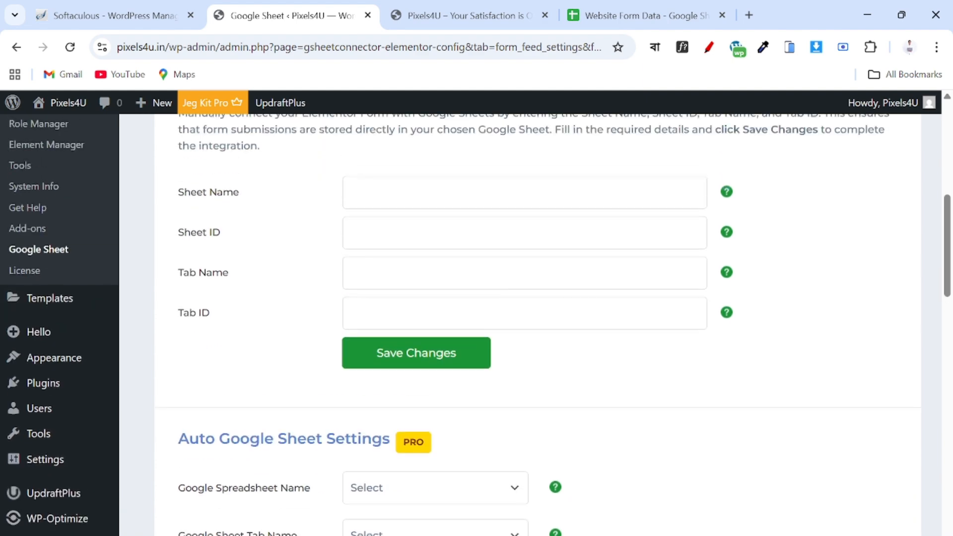
scroll(429, 245, "up", 2)
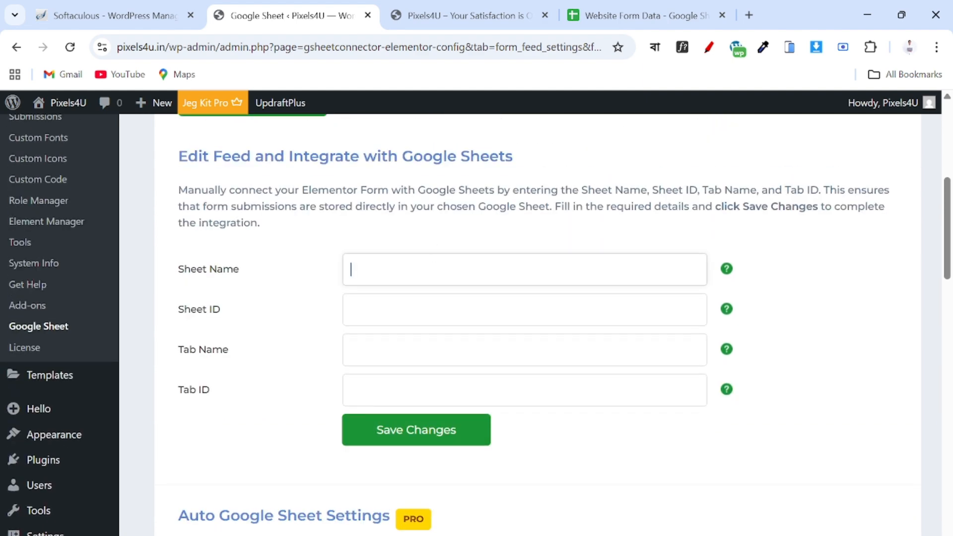
type("Website Form")
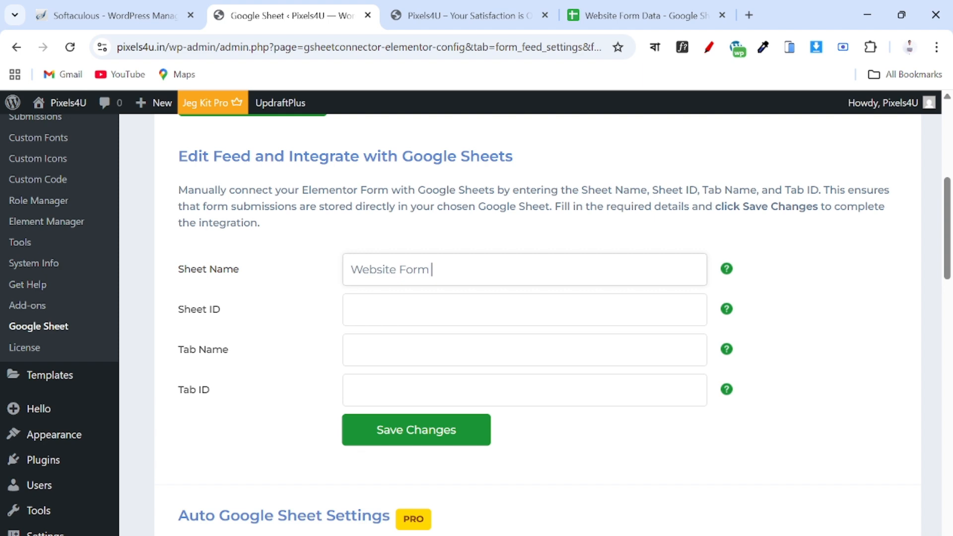
type(" F")
type("Data")
left_click(350, 309)
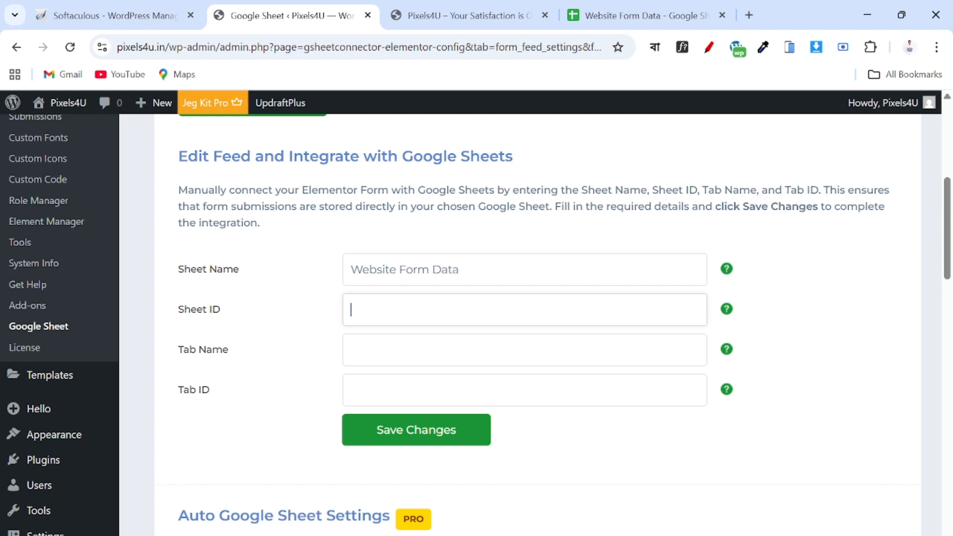
left_click(597, 16)
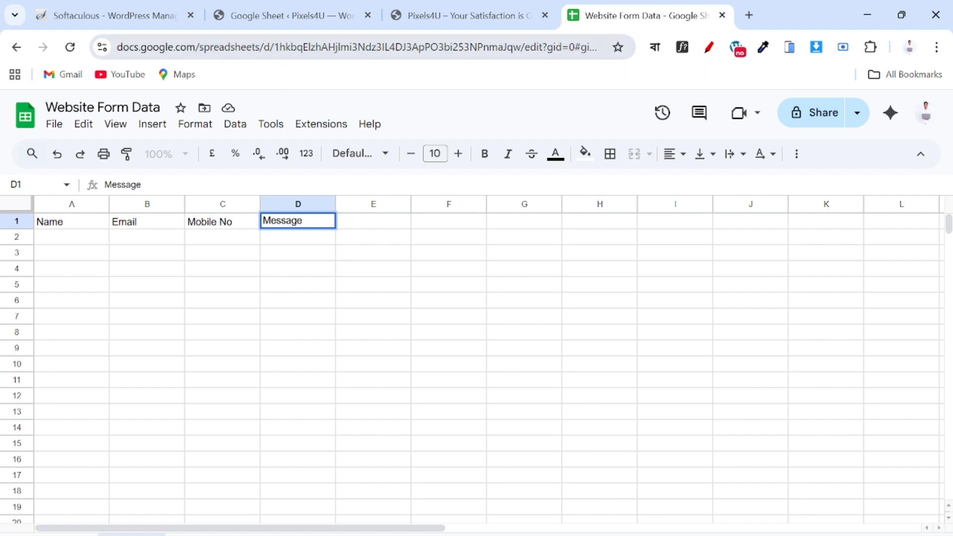
Copy the spreadsheet ID from the Google Sheets address bar and return to the Edit Feed page.
left_click_drag(274, 47, 525, 52)
key("ctrl+c")
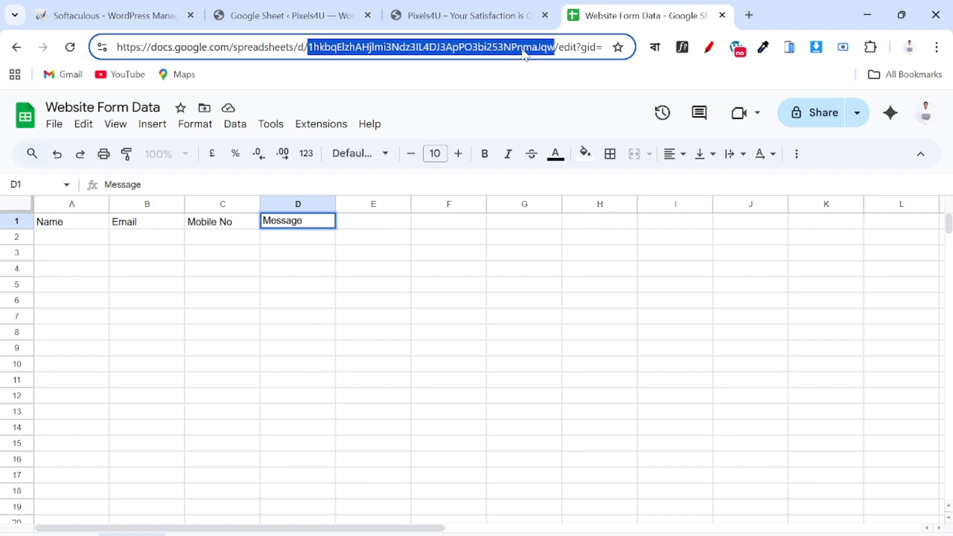
left_click(490, 11)
Paste the spreadsheet ID into Sheet ID and fill Tab Name as Sheet1 after checking the sheet's tab.
left_click(287, 16)
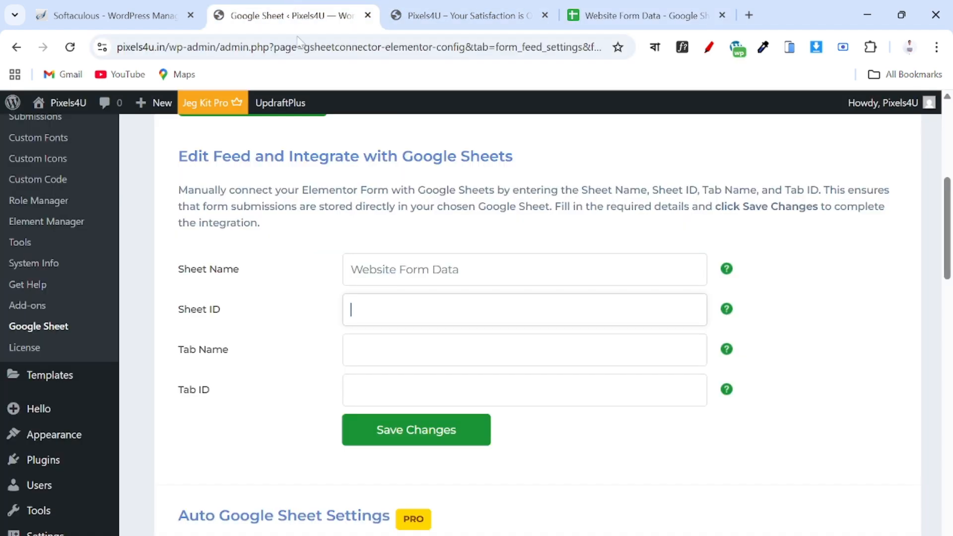
key("ctrl+v")
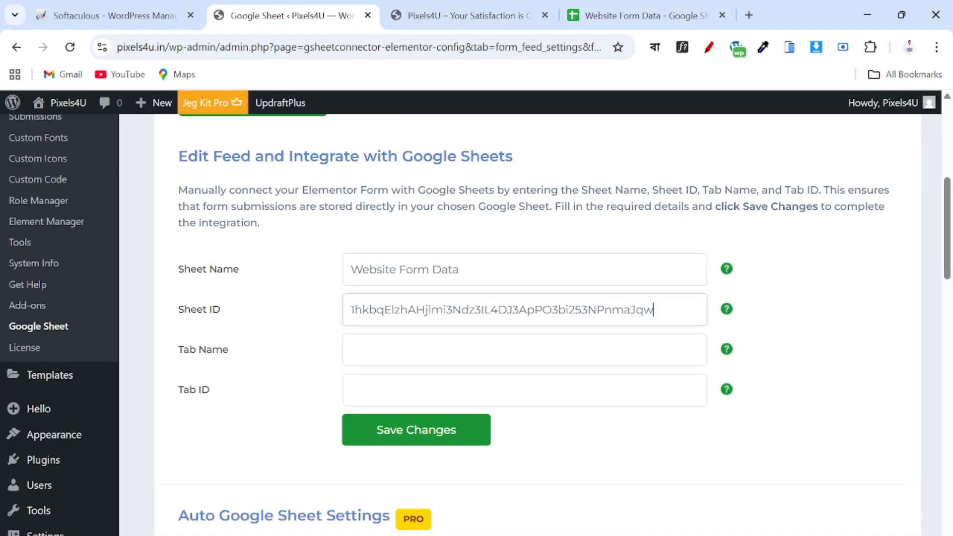
key("Tab")
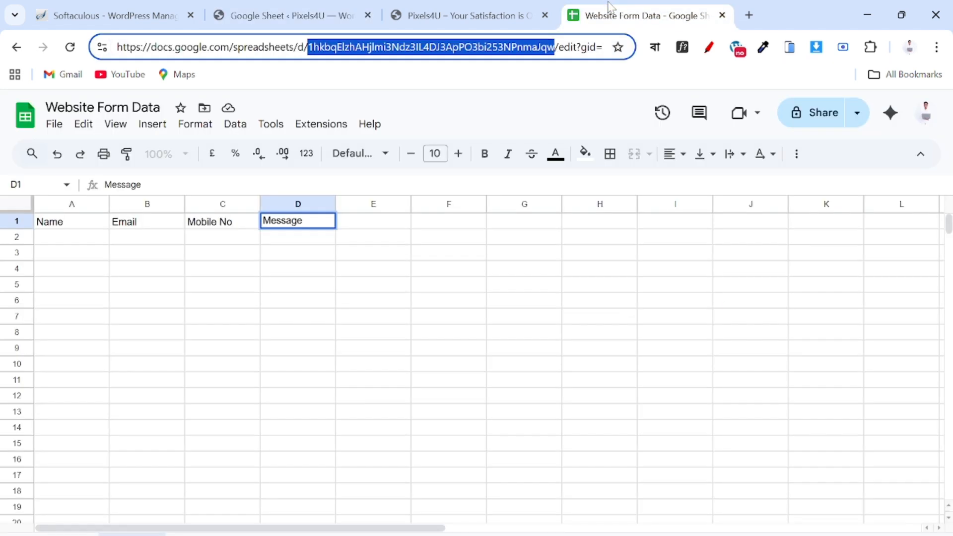
left_click(612, 9)
left_click(453, 17)
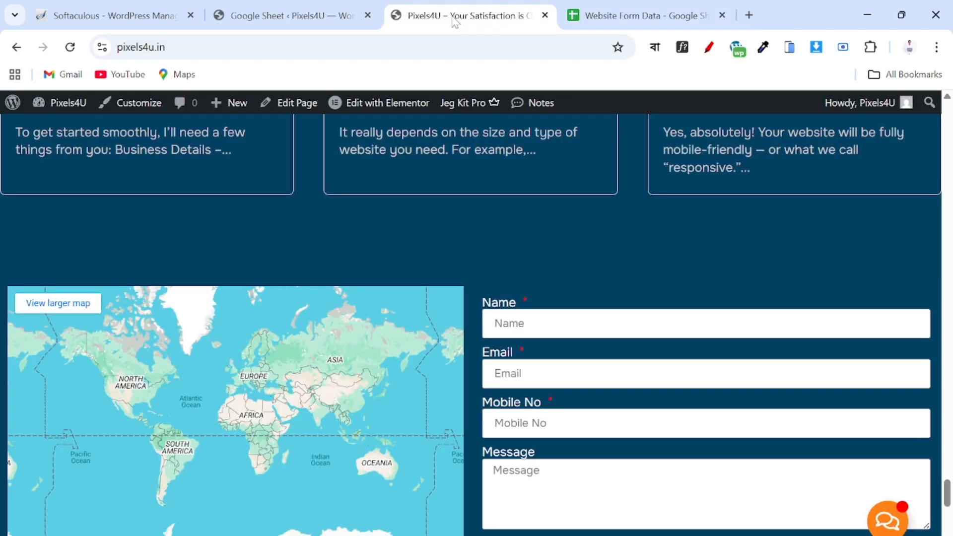
left_click(278, 16)
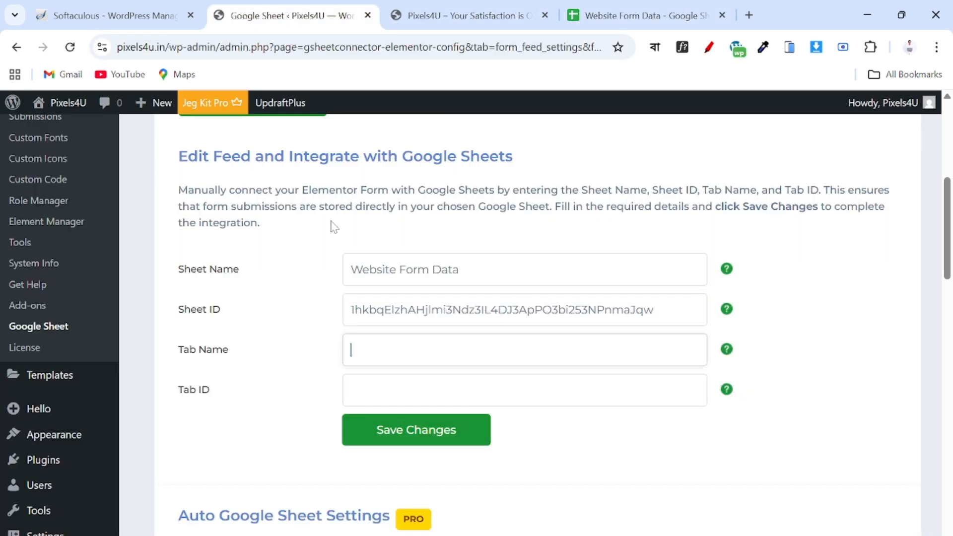
type("Sheet1")
left_click(641, 15)
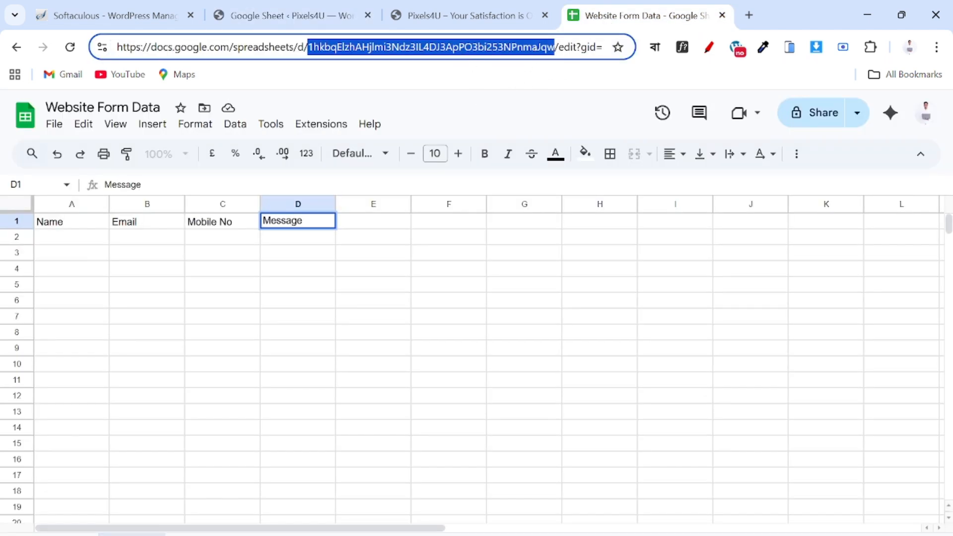
Select the 'edit?gid=0#gid=0' part of the sheet address, then return to the Edit Feed page.
left_click_drag(556, 47, 603, 48)
key("ctrl+c")
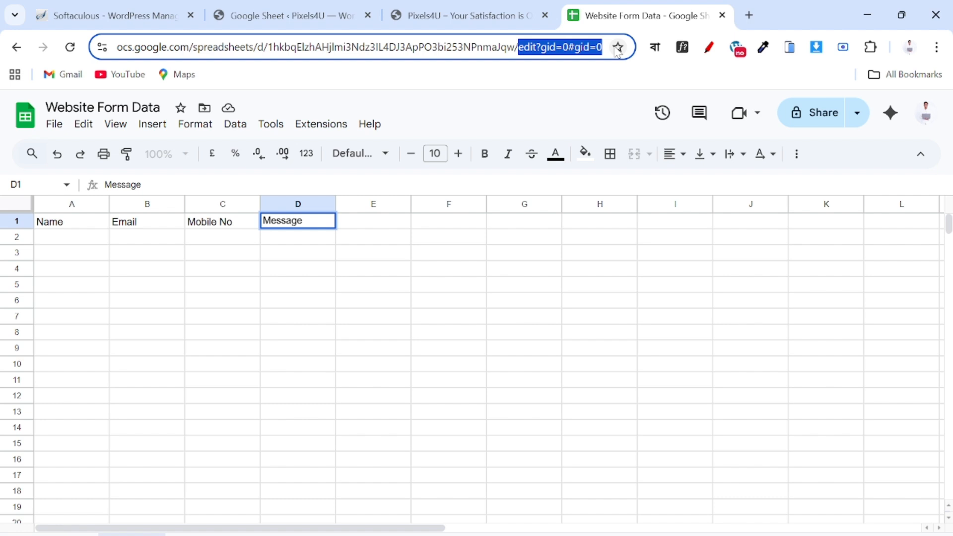
left_click(278, 17)
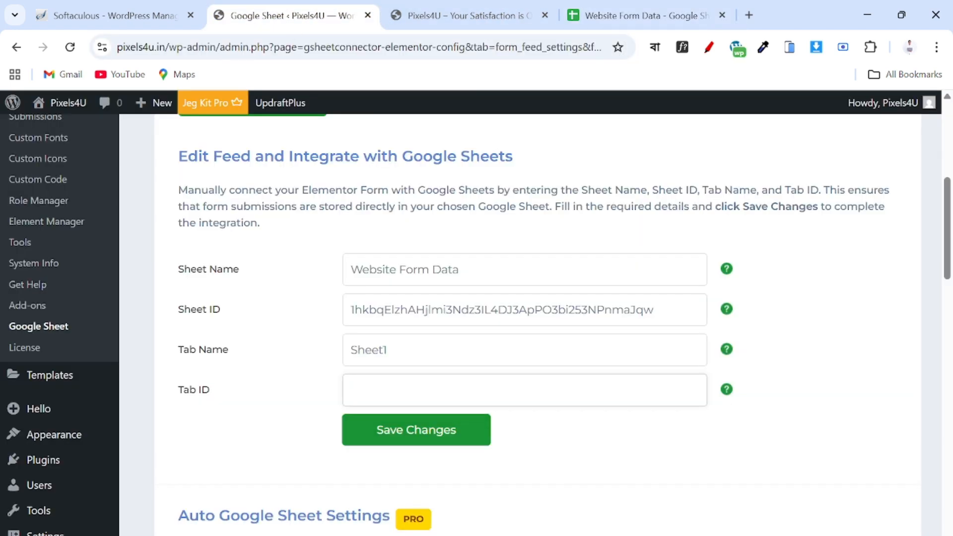
key("ctrl+v")
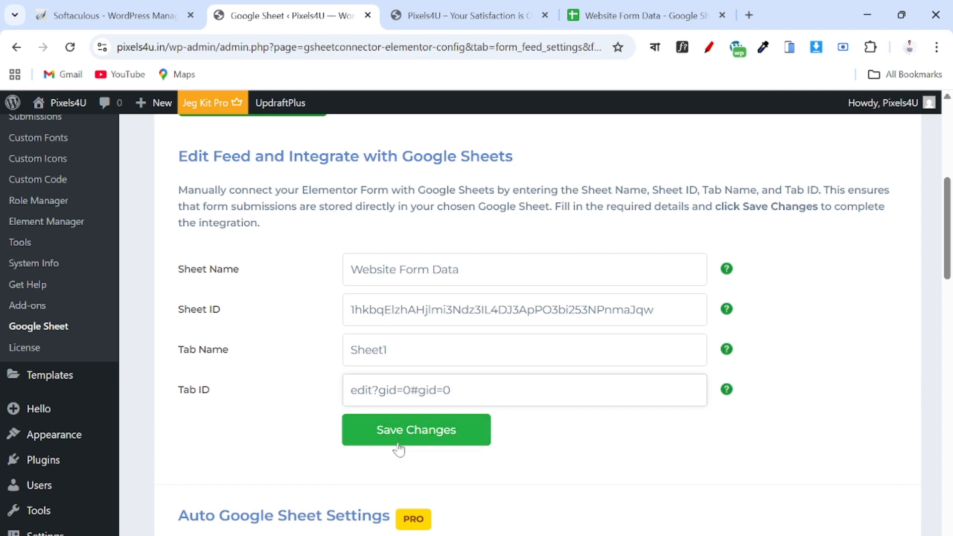
left_click(397, 446)
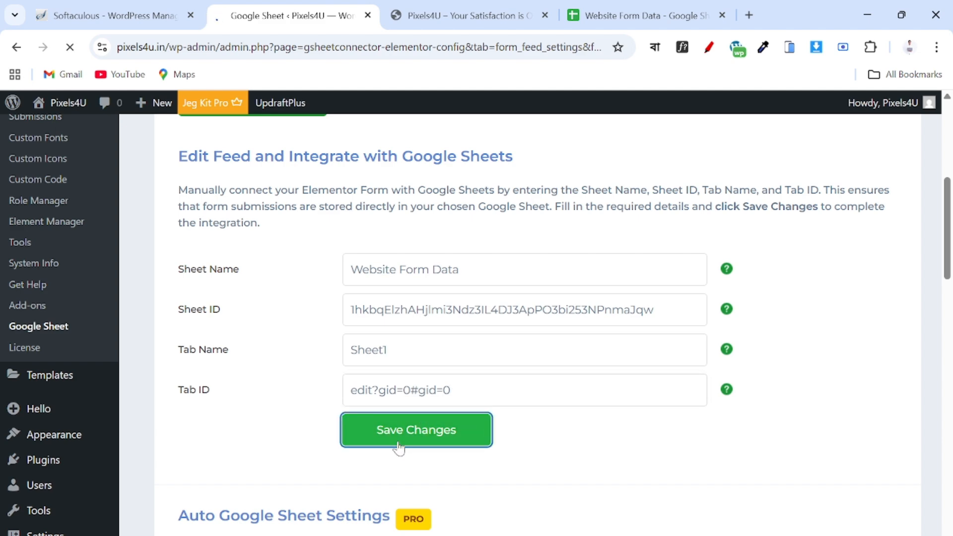
scroll(398, 447, "down", 6)
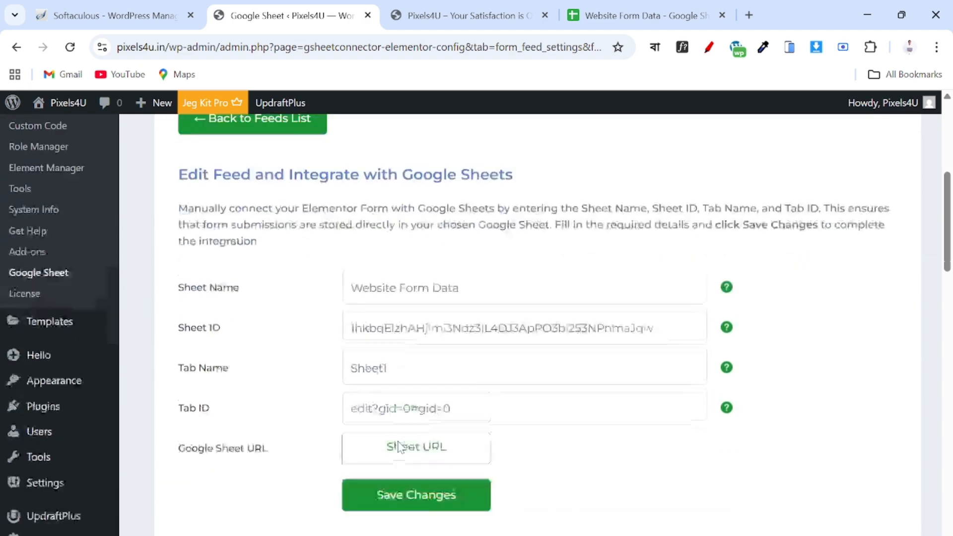
scroll(397, 446, "down", 2)
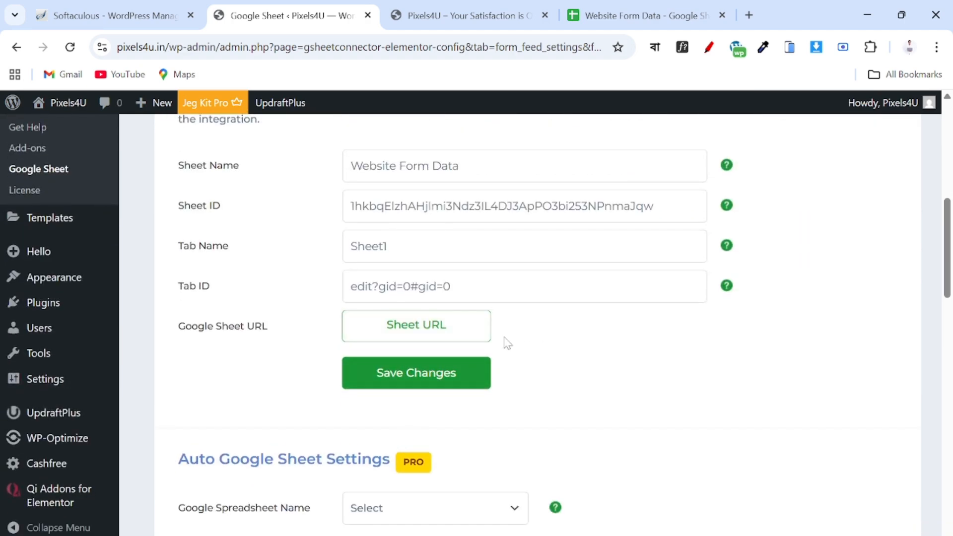
left_click(417, 334)
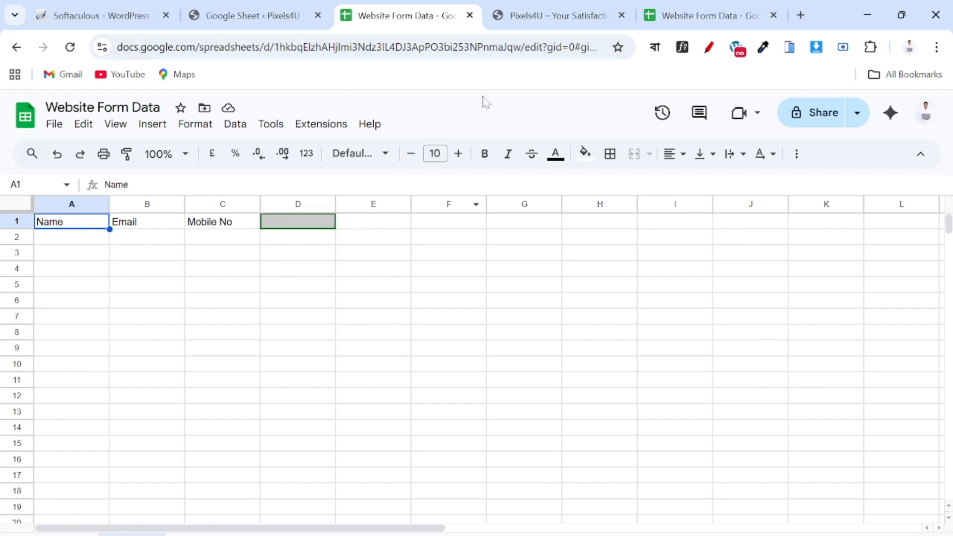
left_click(470, 15)
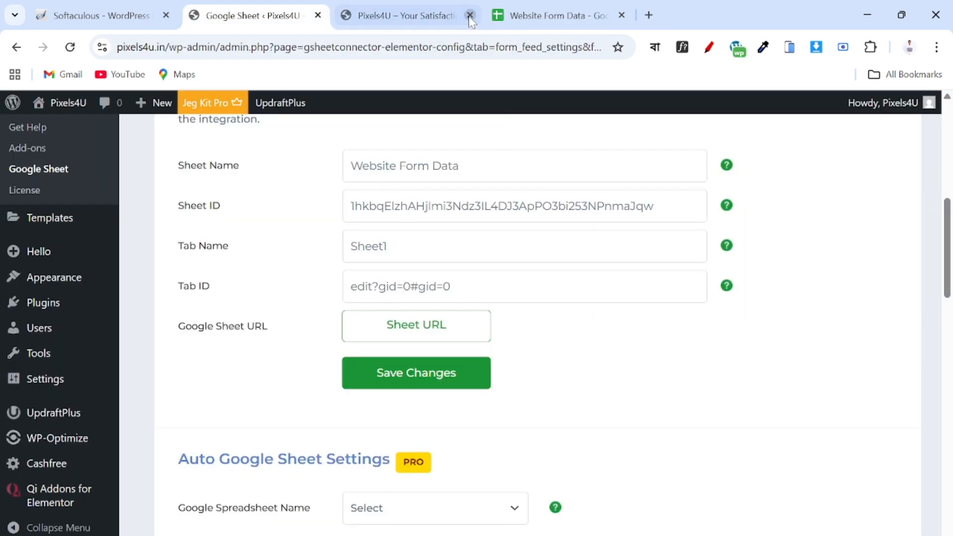
left_click(561, 2)
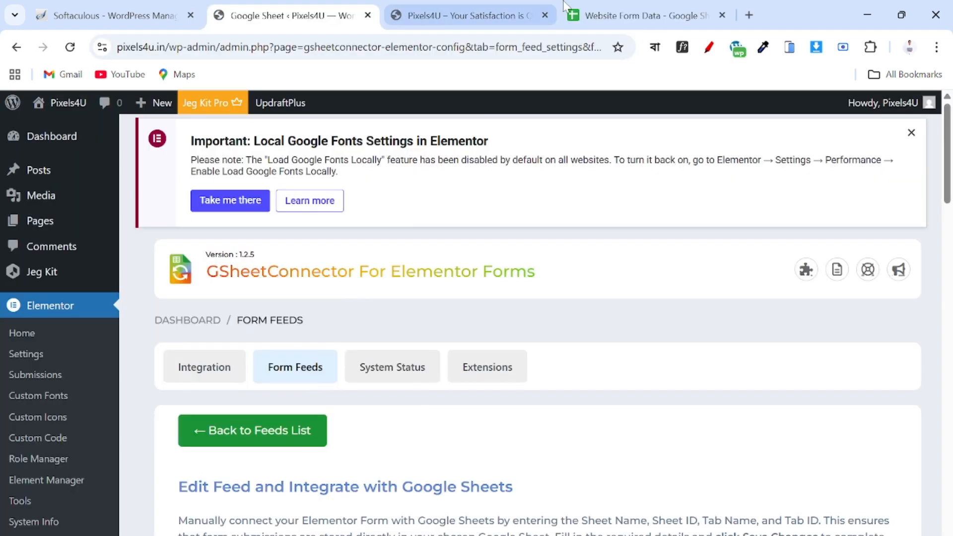
left_click(481, 19)
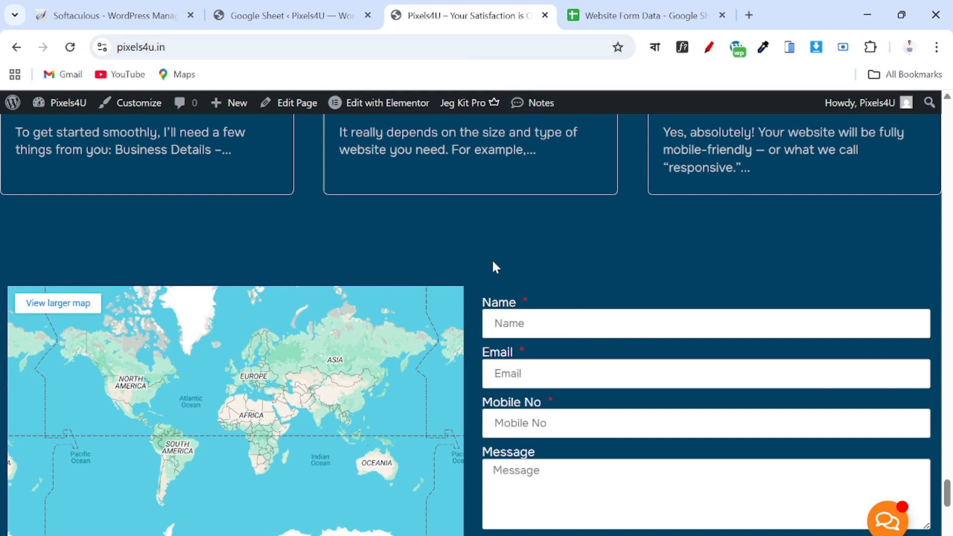
Open the Pixels4U Home page in the Elementor editor.
left_click(383, 105)
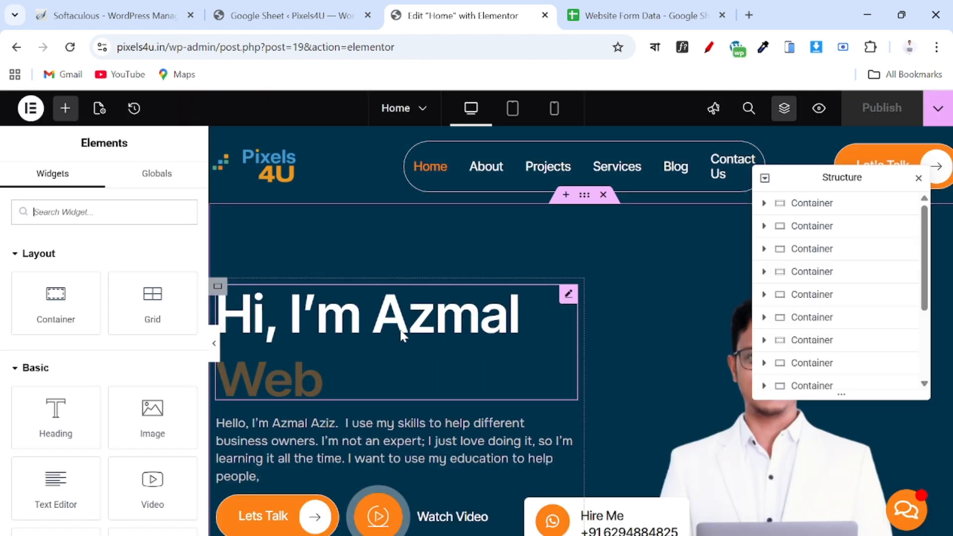
Close the Structure panel and scroll to the contact form with Name, Email, Mobile No and Message fields.
scroll(403, 335, "down", 5)
scroll(400, 329, "down", 15)
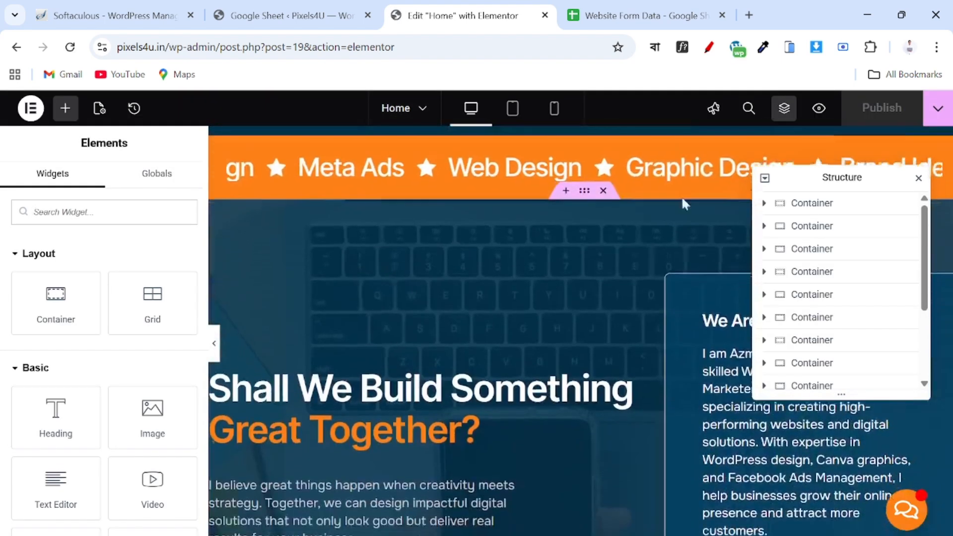
left_click(918, 178)
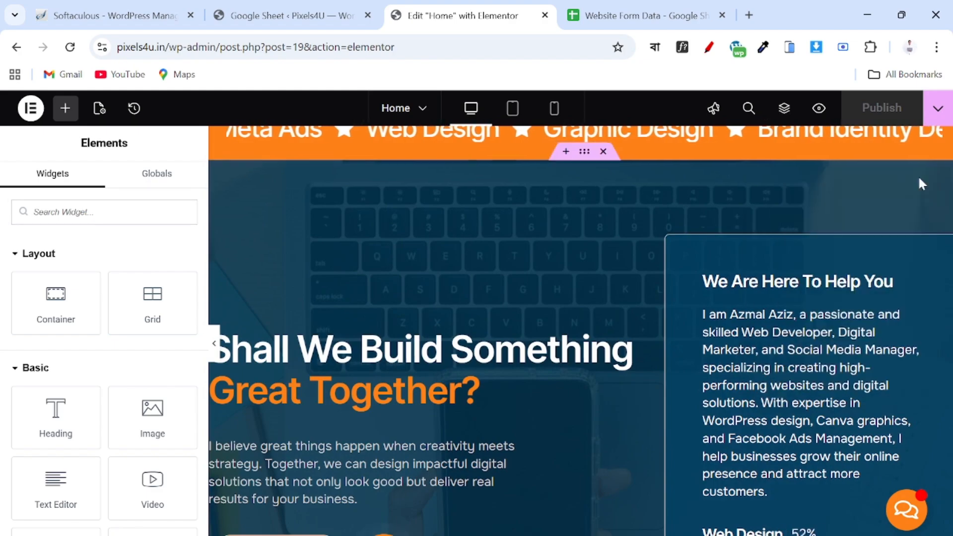
scroll(553, 356, "down", 20)
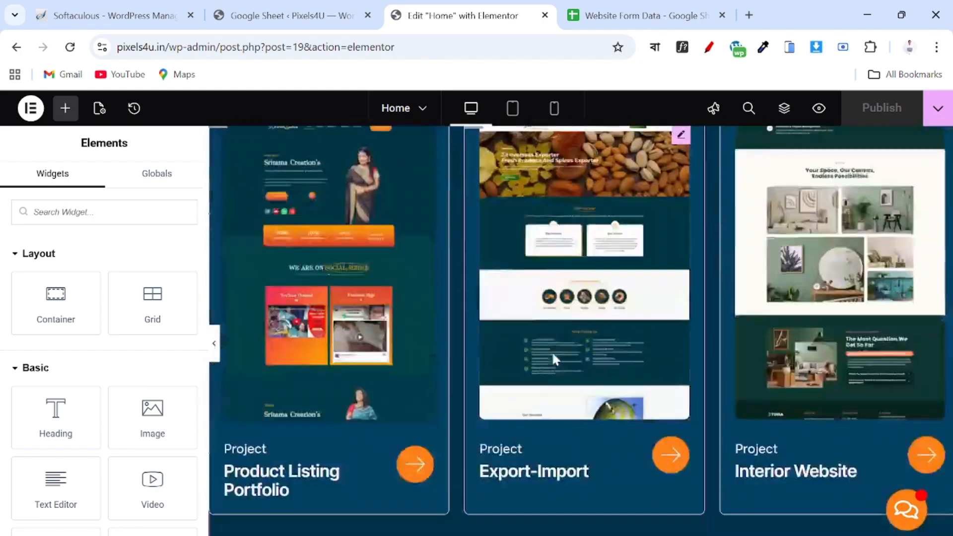
scroll(551, 350, "down", 20)
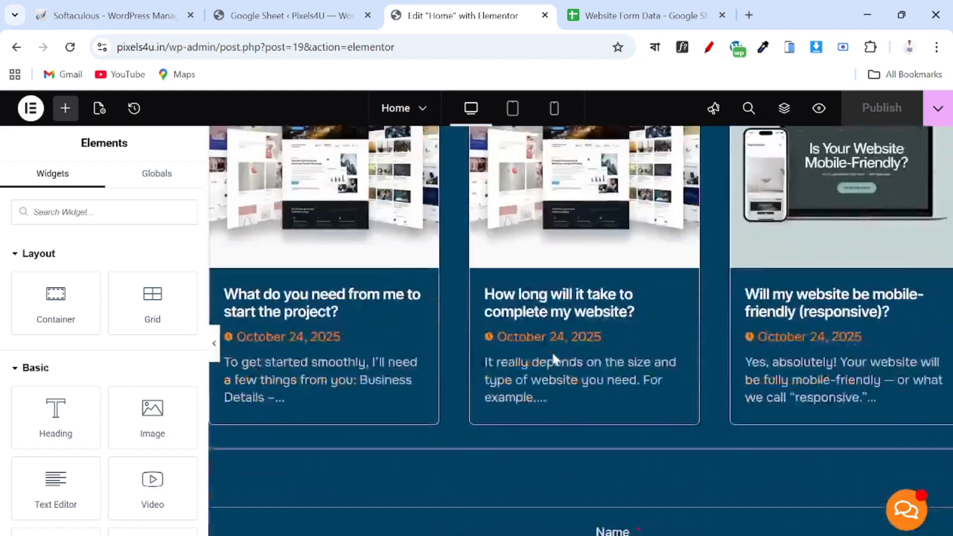
scroll(554, 357, "down", 5)
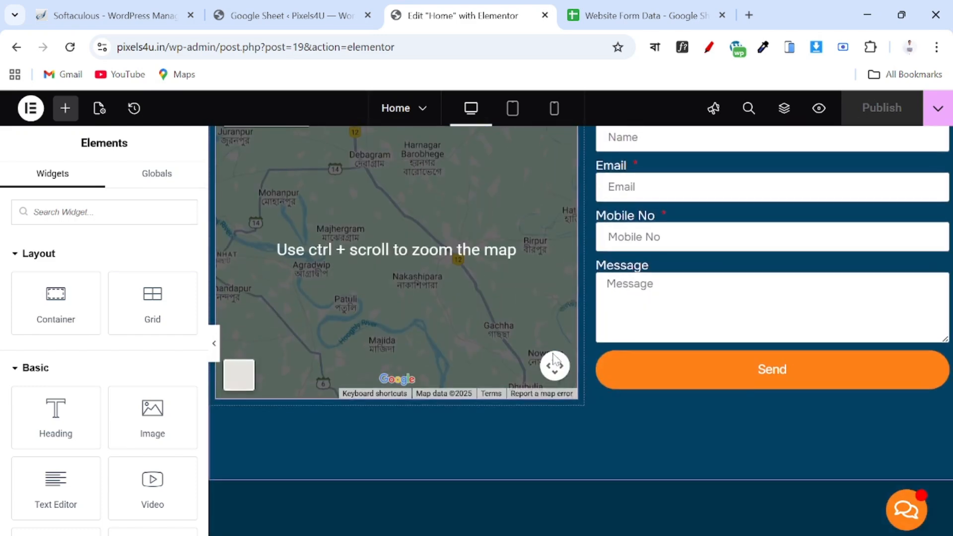
scroll(778, 209, "up", 3)
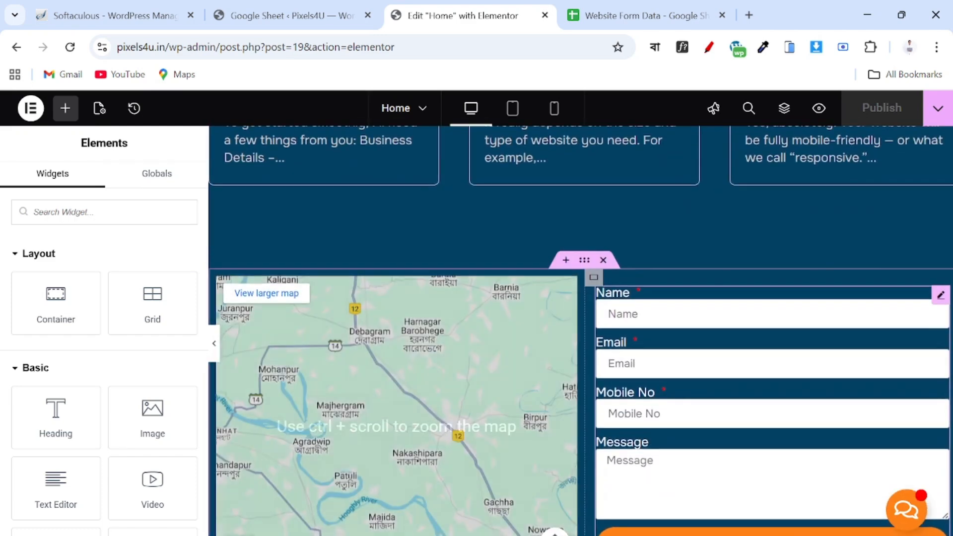
Open the contact form widget's settings and expand Actions After Submit to see its current actions.
left_click(940, 296)
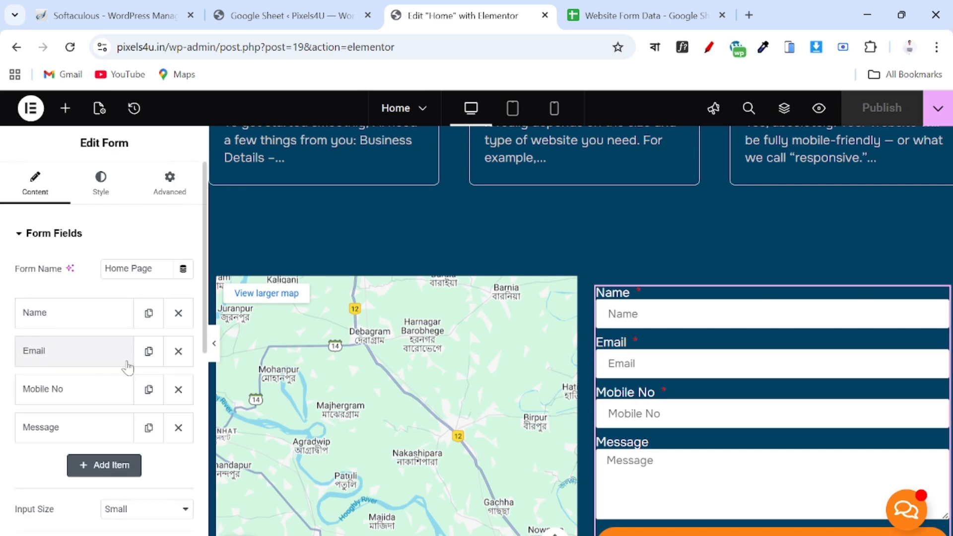
scroll(128, 366, "down", 5)
scroll(127, 366, "down", 3)
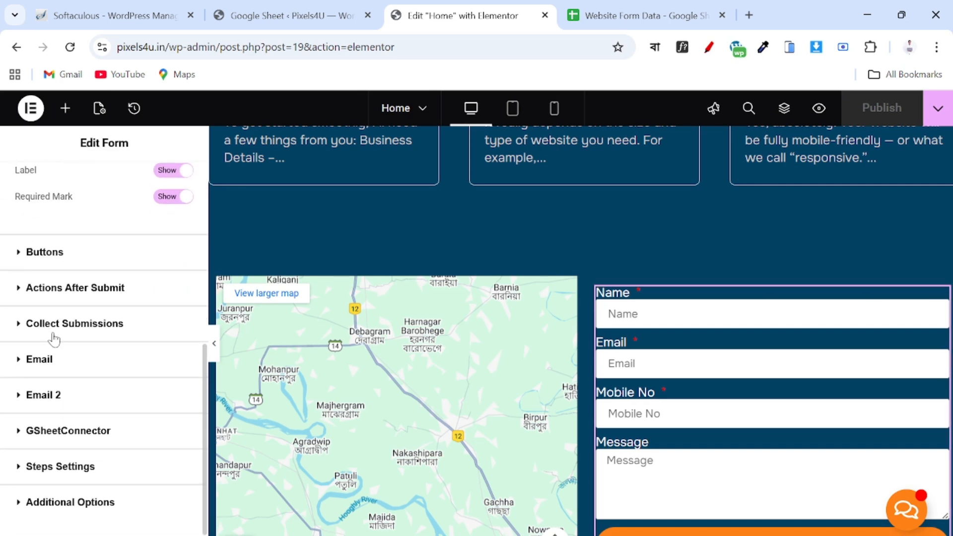
scroll(85, 309, "up", 3)
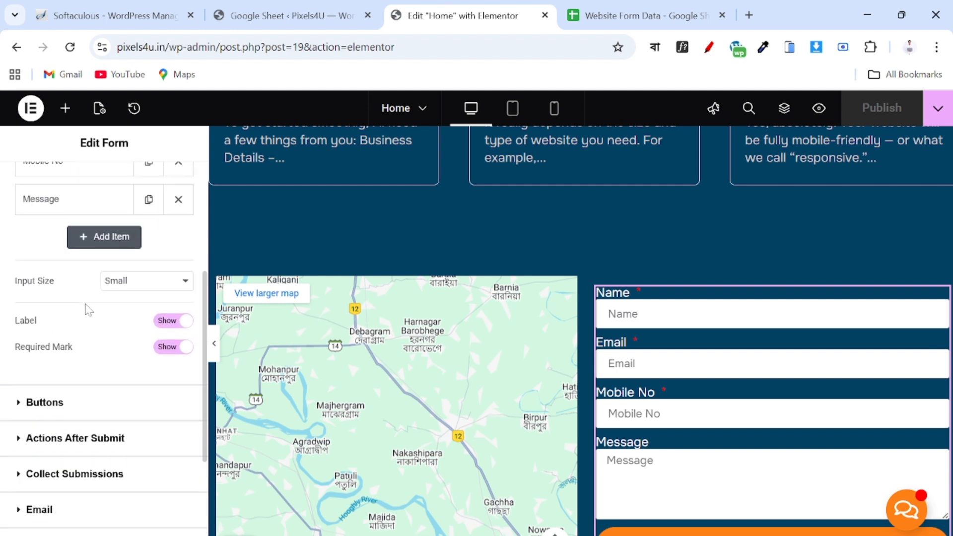
scroll(85, 309, "down", 1)
scroll(86, 309, "up", 2)
scroll(85, 308, "up", 3)
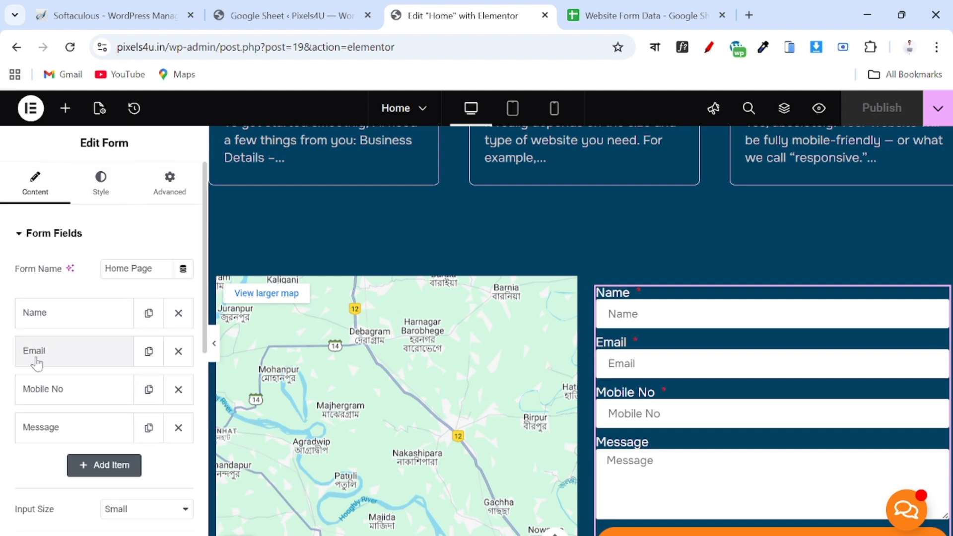
scroll(36, 362, "down", 2)
scroll(29, 445, "down", 3)
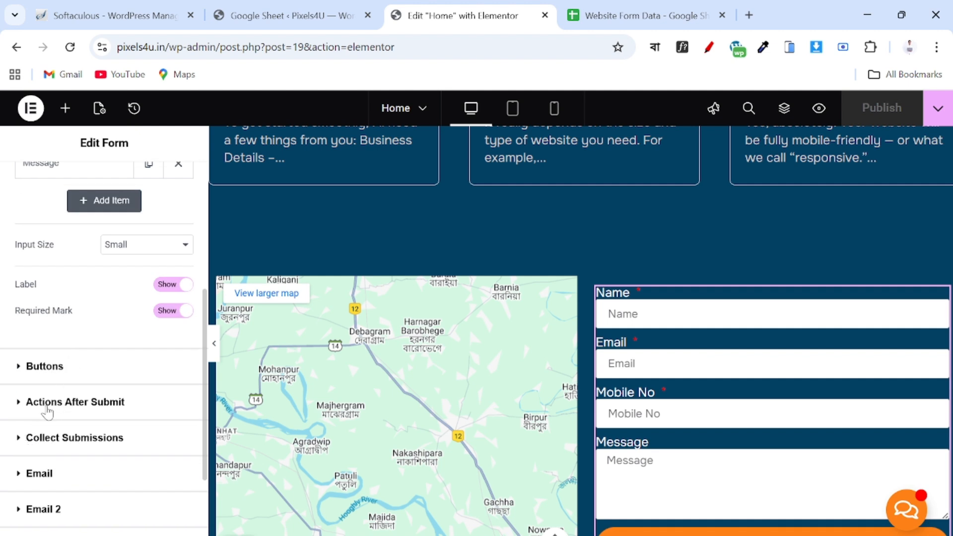
left_click(91, 410)
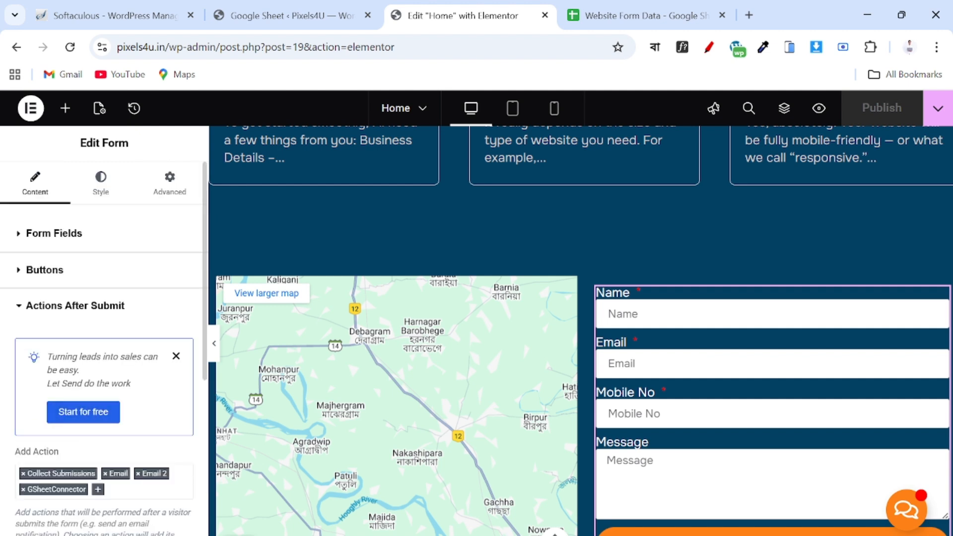
Remove the GSheetConnector, Email and Email 2 actions from the form's after-submit list.
left_click(23, 489)
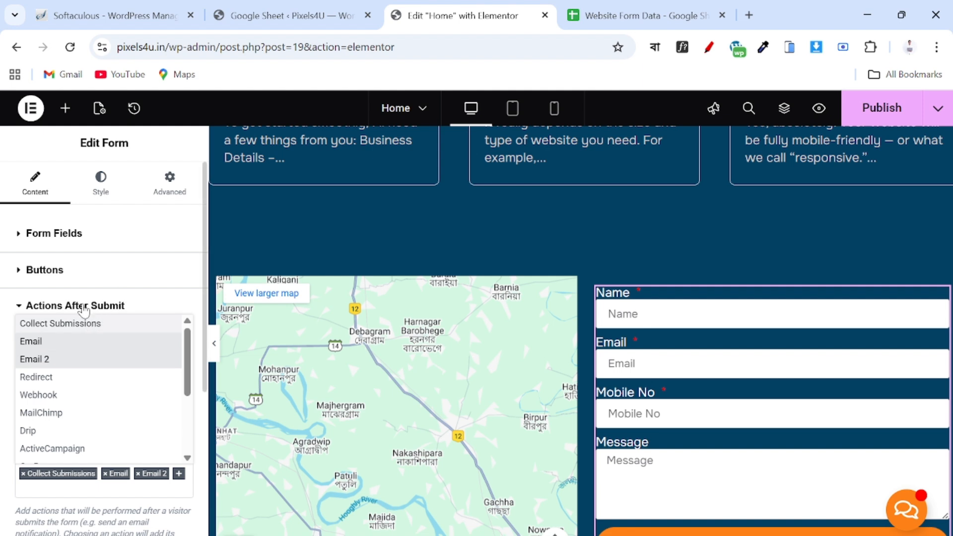
key("Escape")
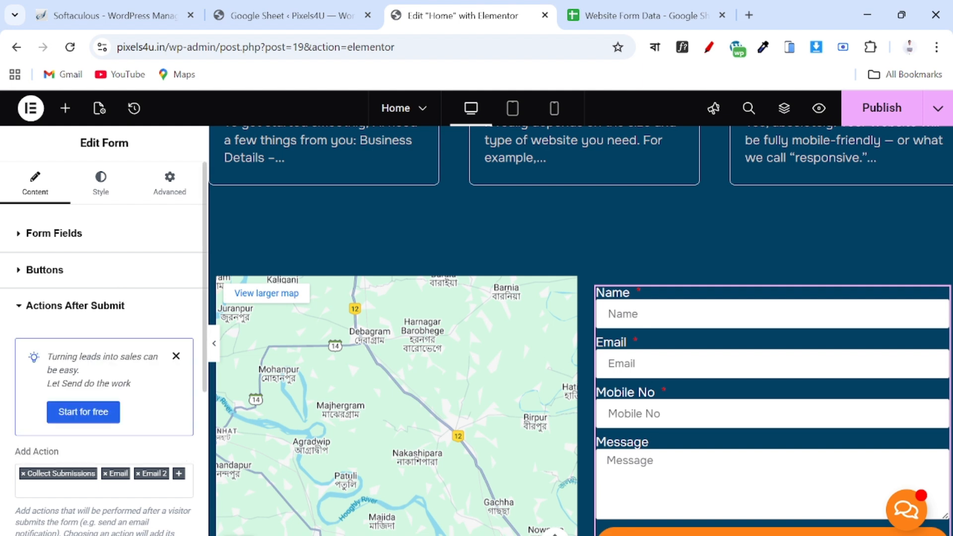
scroll(58, 501, "down", 2)
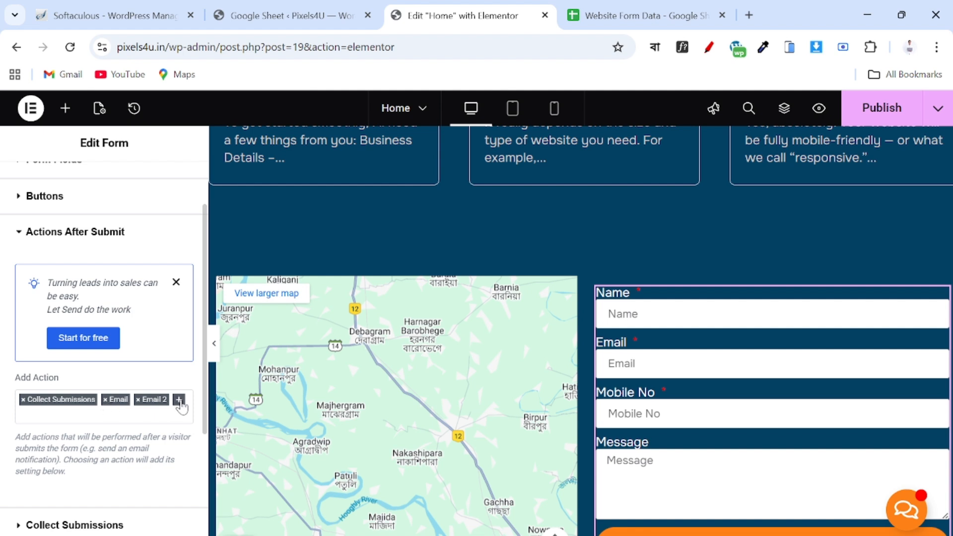
left_click(105, 400)
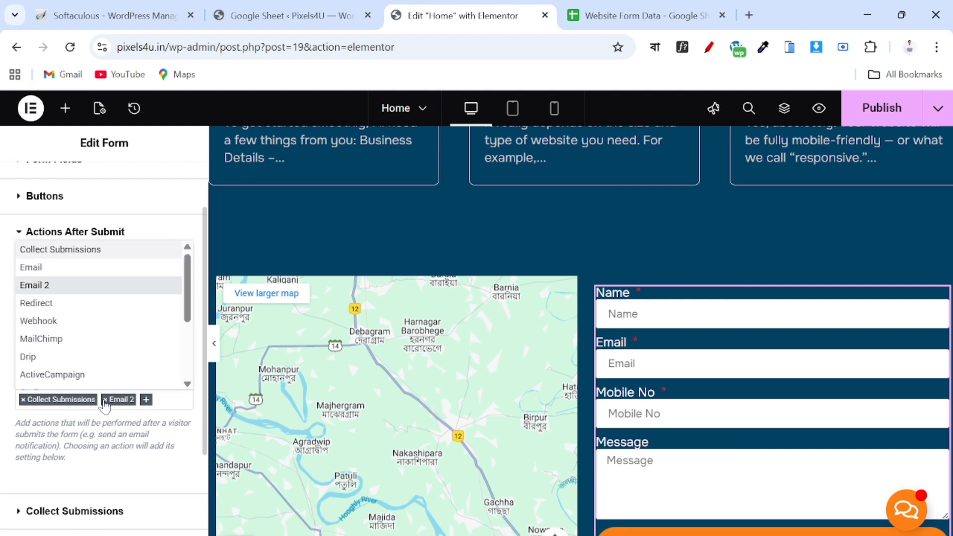
left_click(104, 400)
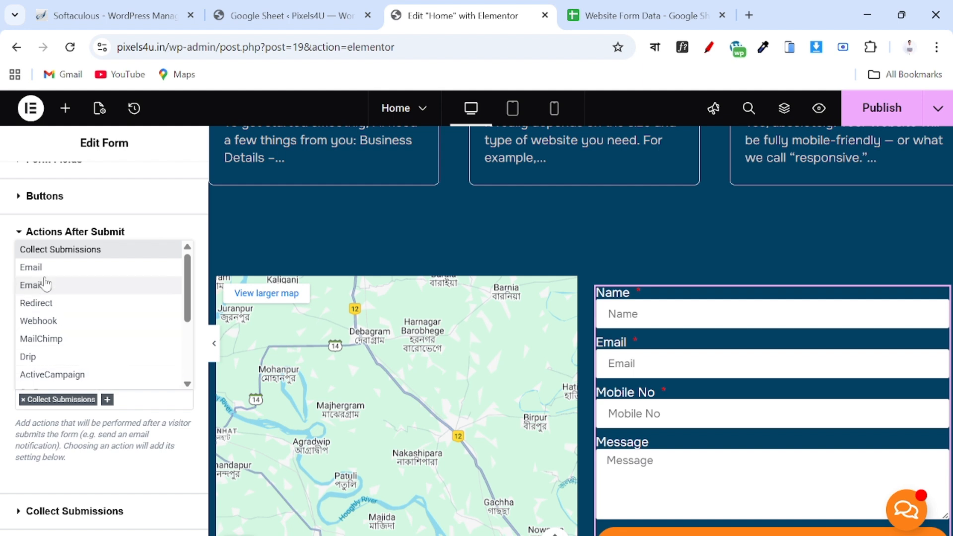
Add Email, Email 2, Redirect and GSheetConnector as after-submit actions.
left_click(31, 268)
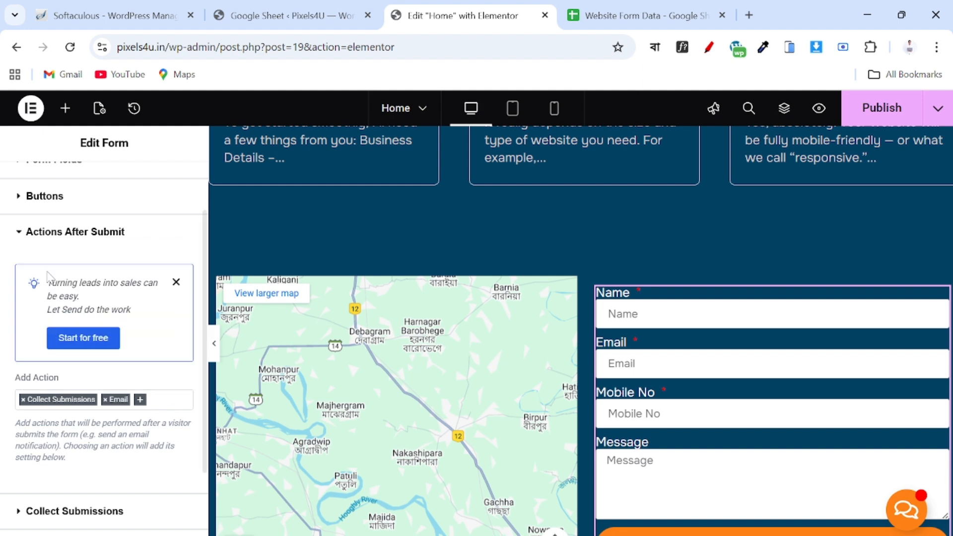
left_click(140, 400)
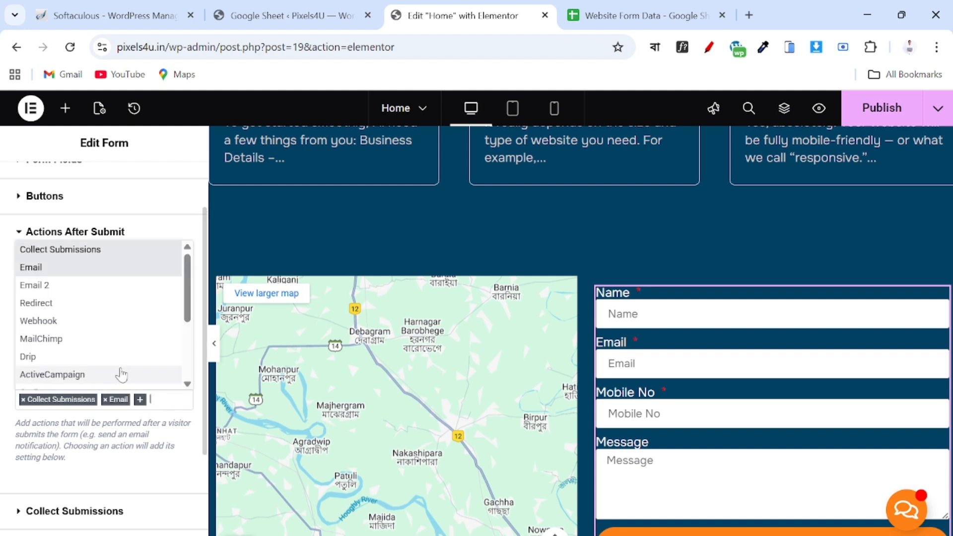
left_click(61, 285)
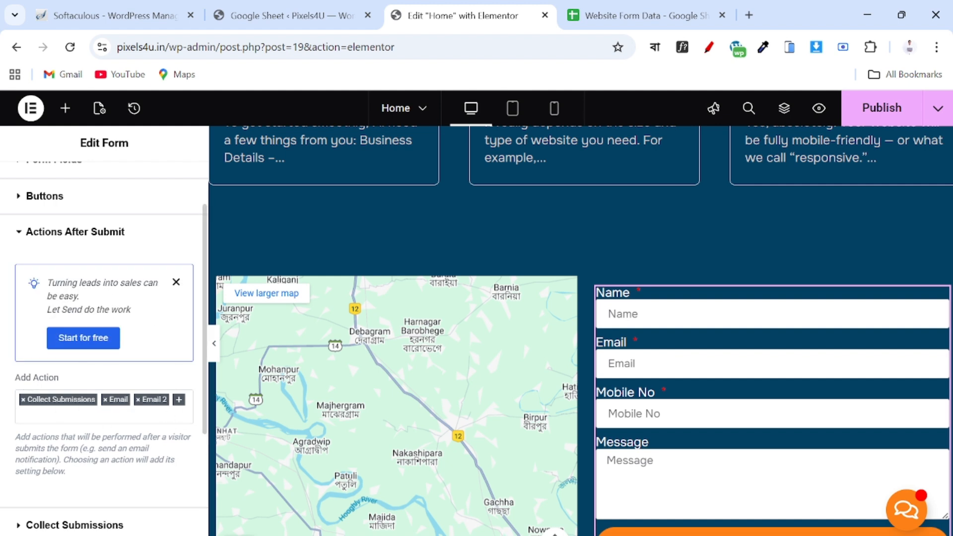
left_click(179, 399)
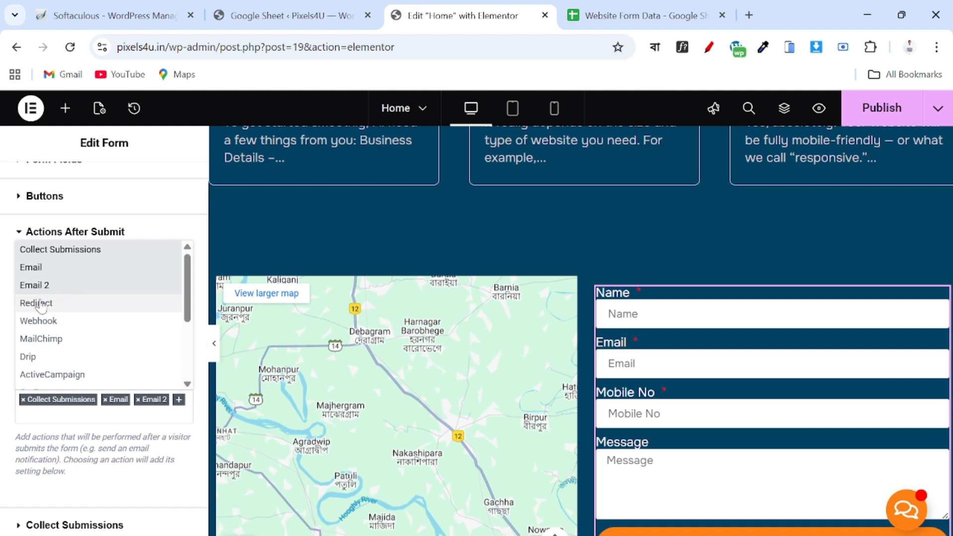
left_click(79, 304)
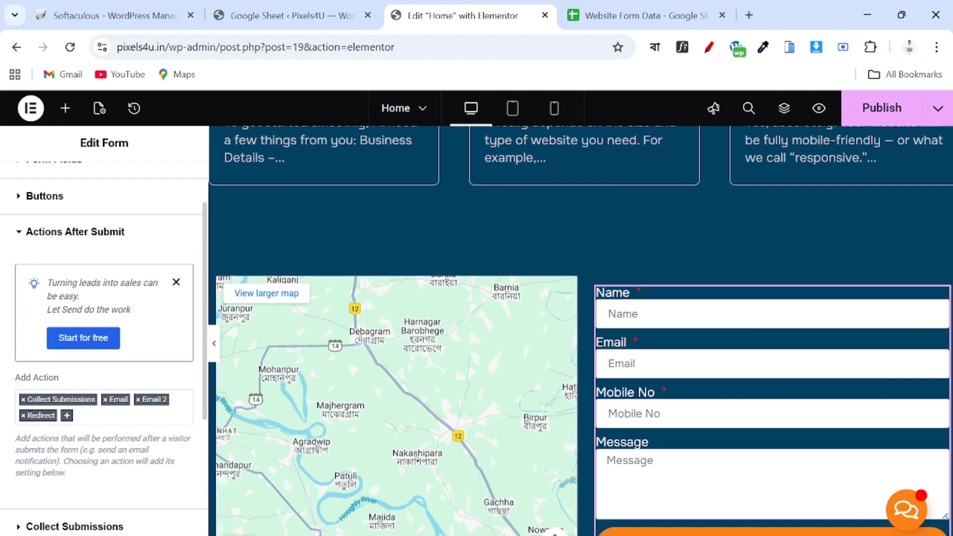
left_click(68, 416)
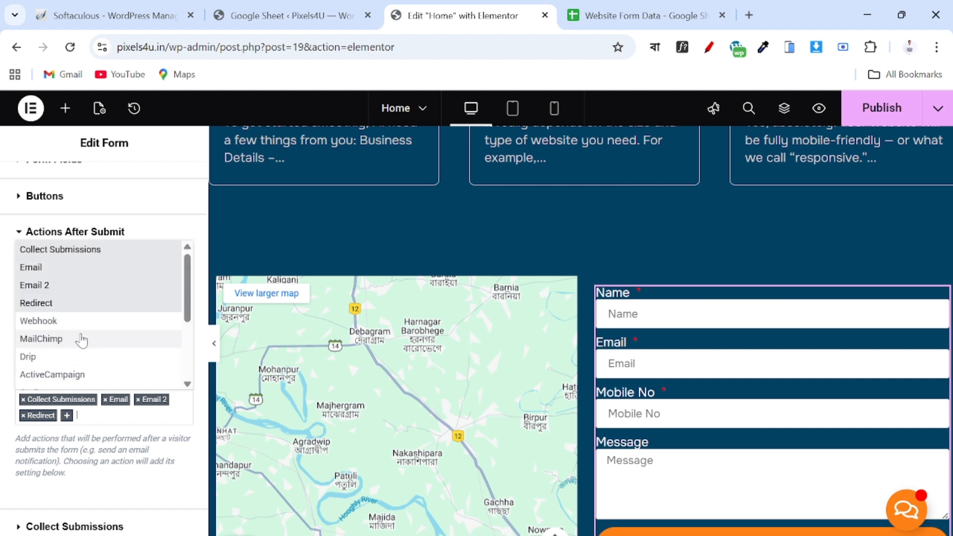
scroll(57, 342, "down", 5)
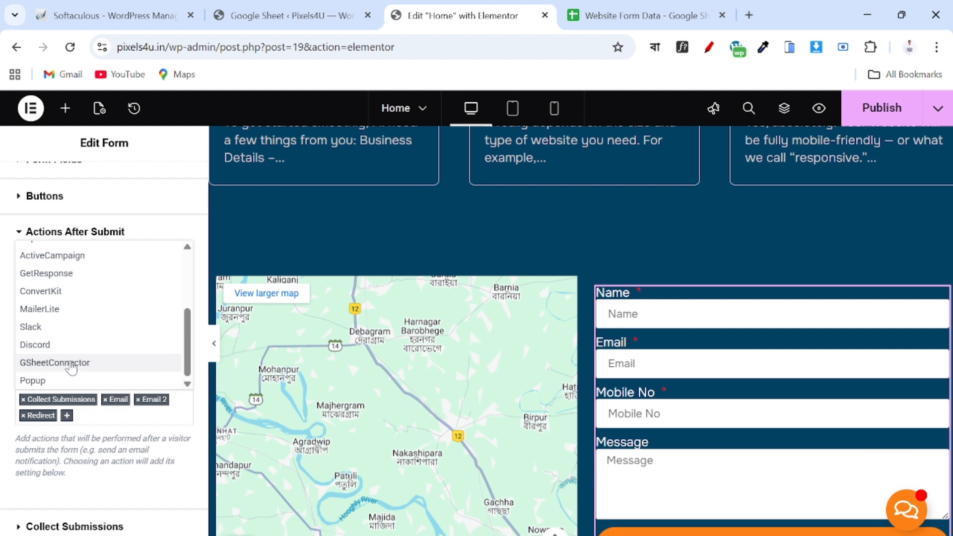
left_click(72, 363)
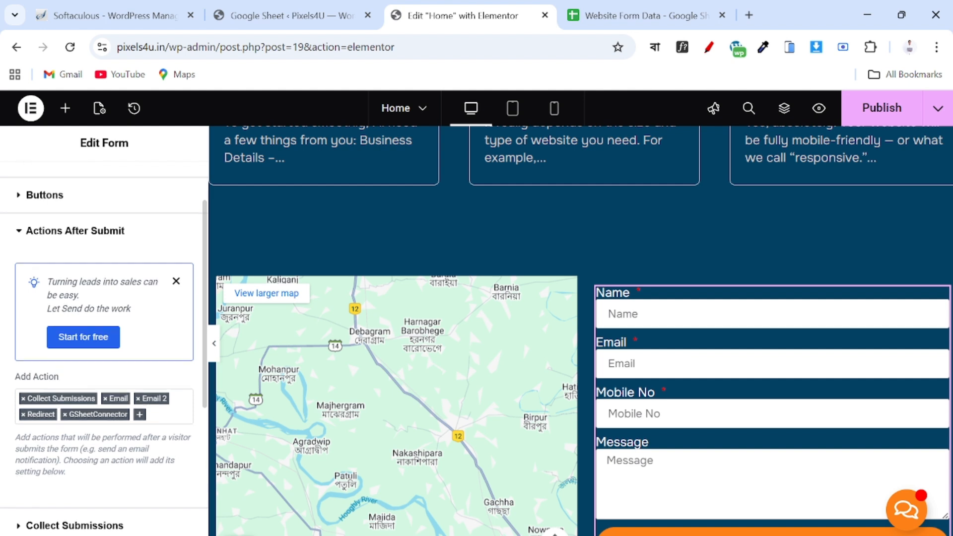
Expand the form's GSheetConnector settings and set Enable Manual Sheet Settings to No.
scroll(58, 472, "down", 5)
scroll(58, 471, "up", 2)
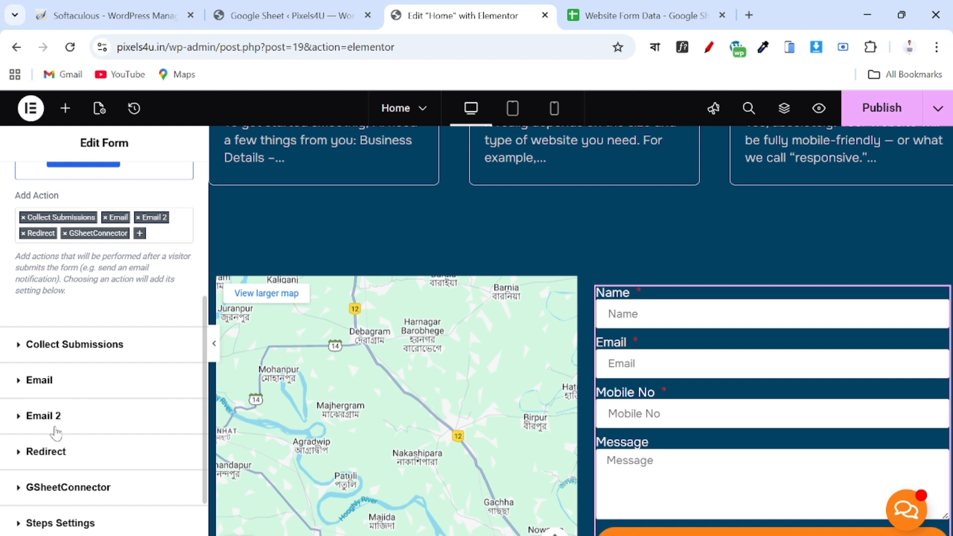
scroll(51, 469, "down", 2)
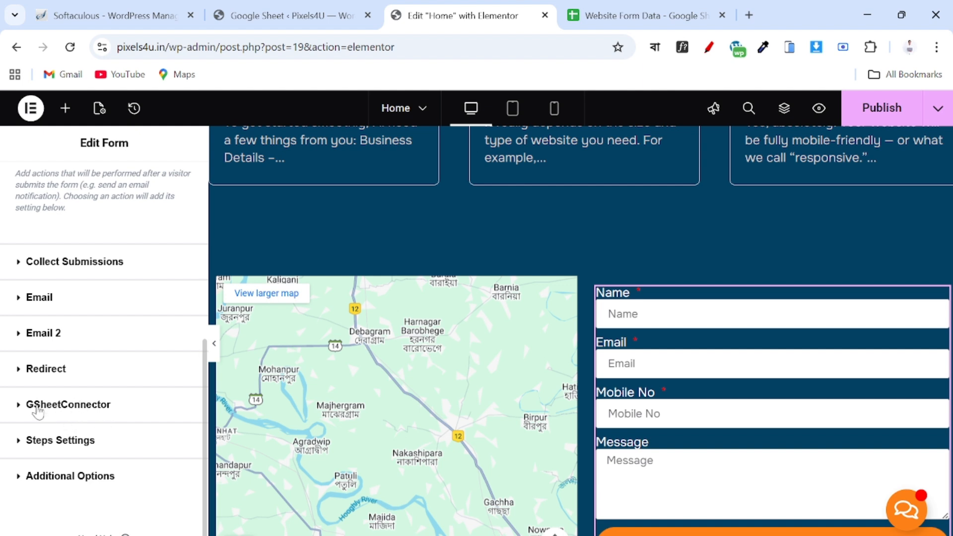
left_click(40, 405)
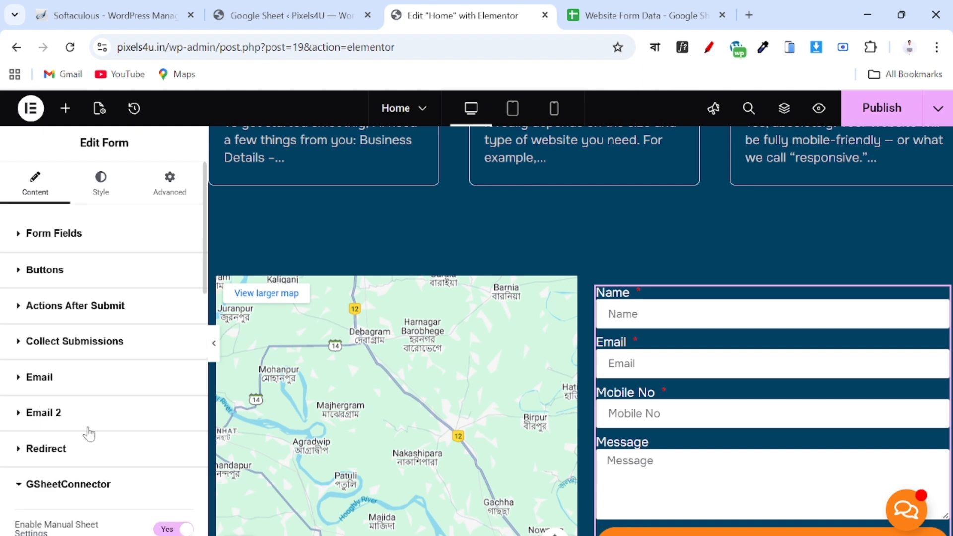
scroll(88, 433, "down", 4)
scroll(89, 435, "down", 2)
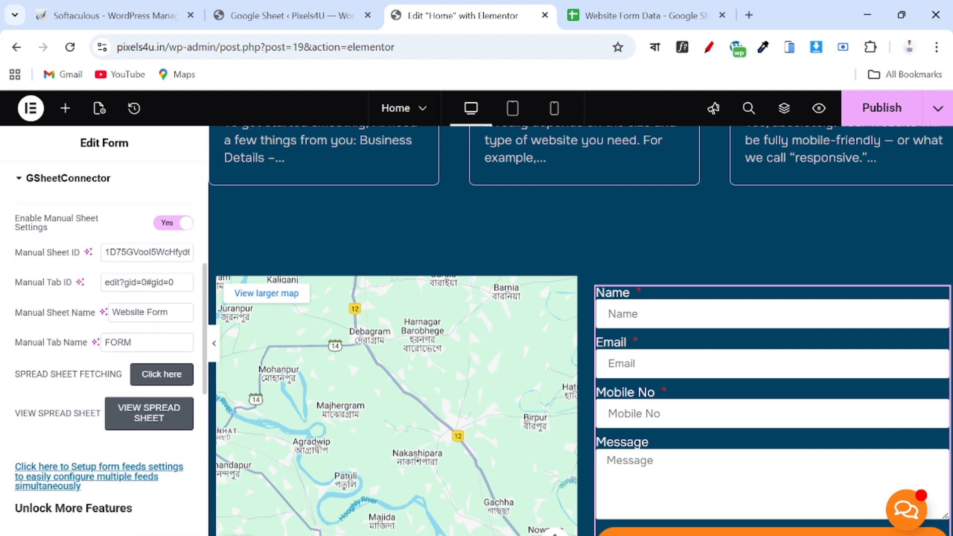
left_click(167, 226)
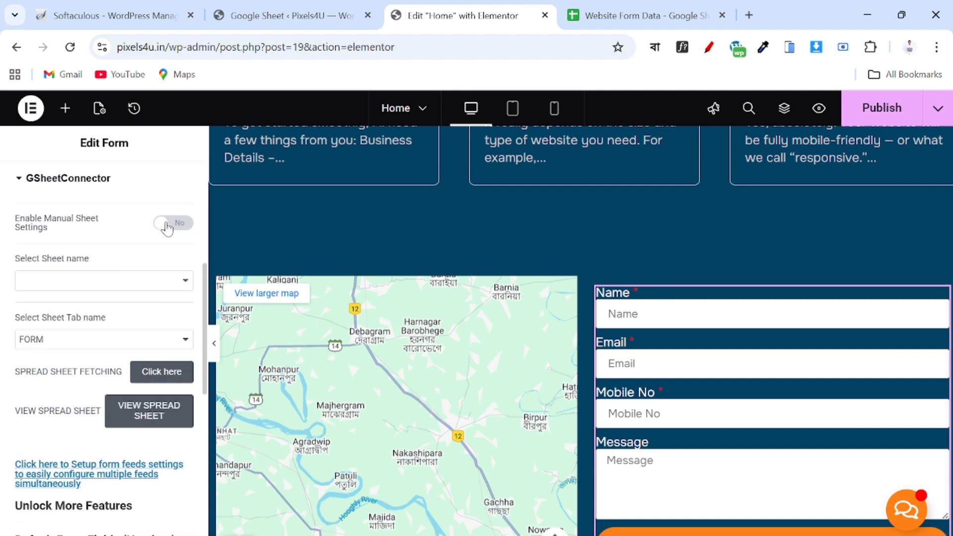
Choose Sheet2 as the sheet tab, leaving manual sheet settings off.
scroll(89, 251, "up", 3)
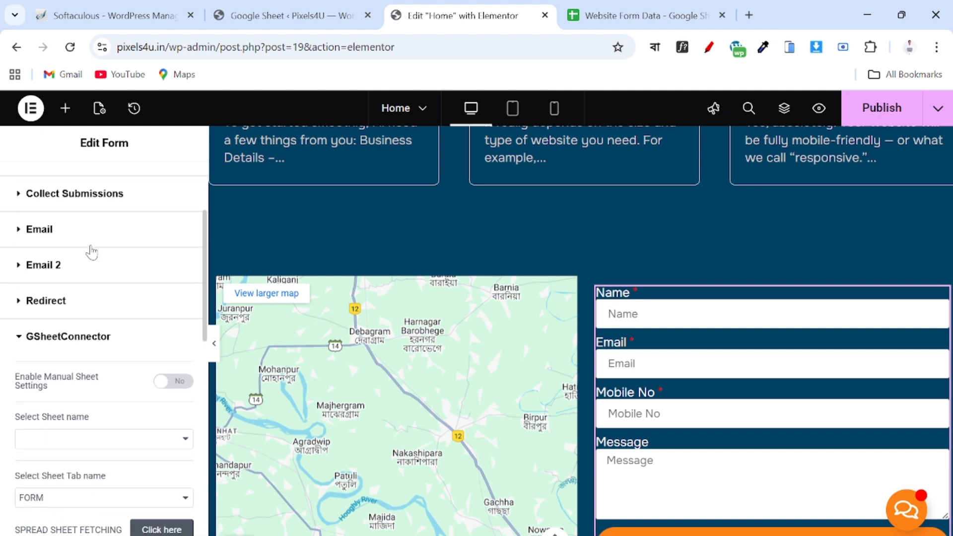
scroll(92, 252, "down", 2)
left_click(61, 345)
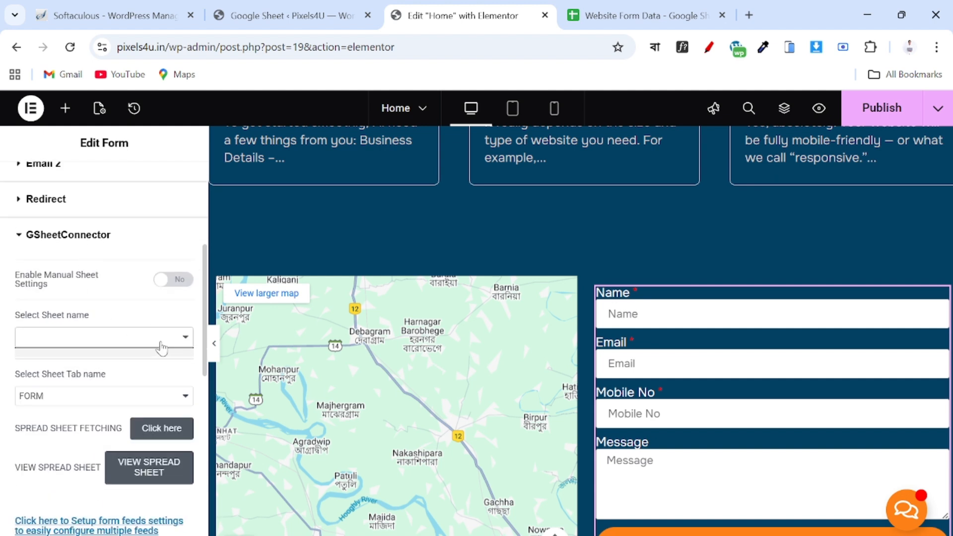
left_click(61, 397)
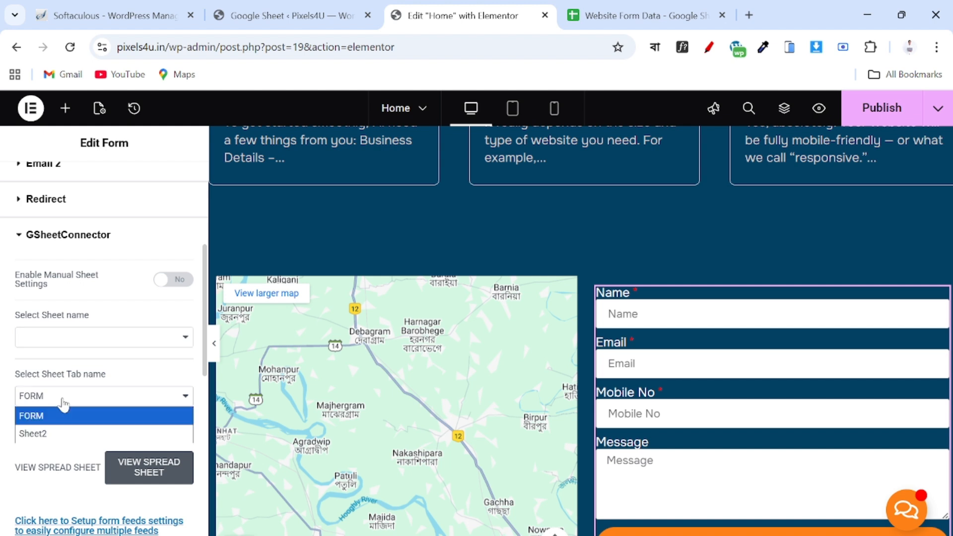
left_click(47, 434)
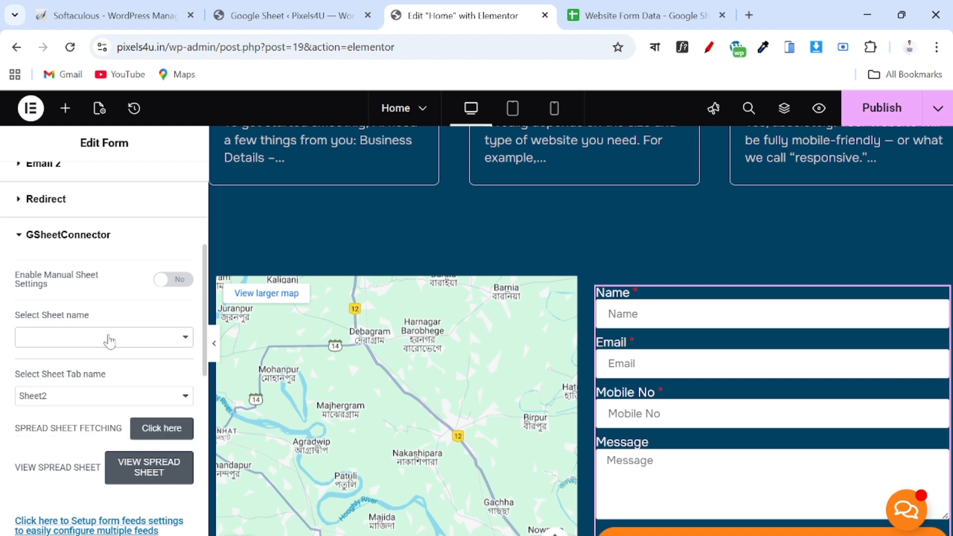
left_click(110, 340)
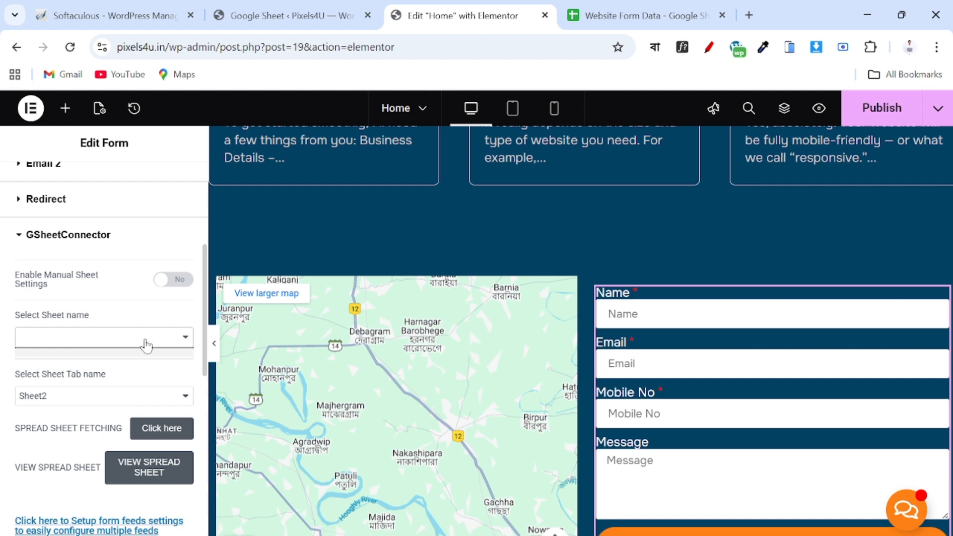
left_click(66, 401)
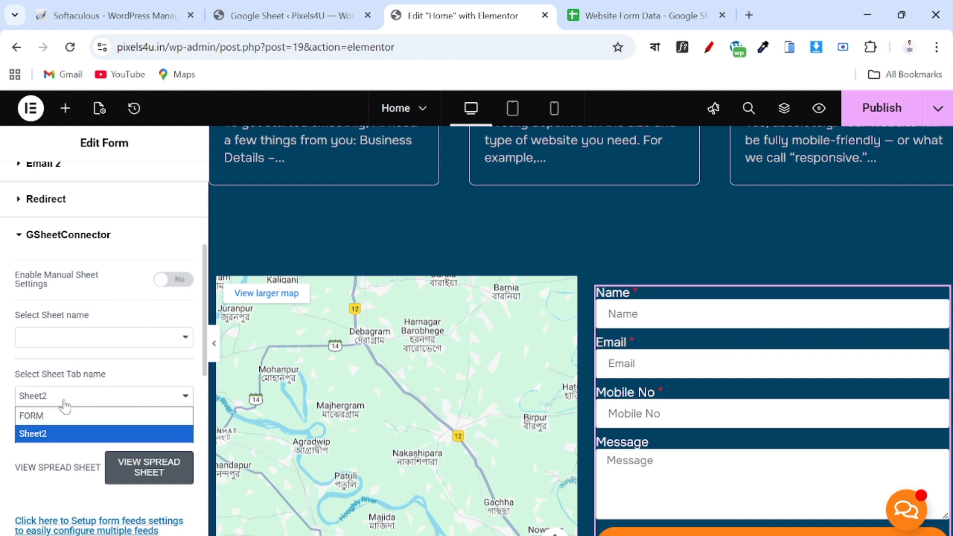
left_click(64, 402)
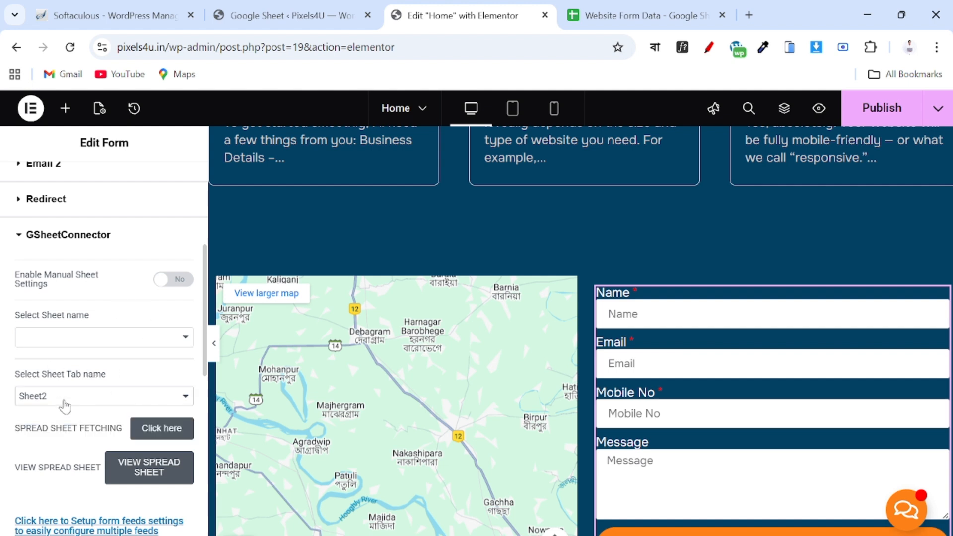
left_click(170, 286)
left_click(169, 284)
left_click(85, 338)
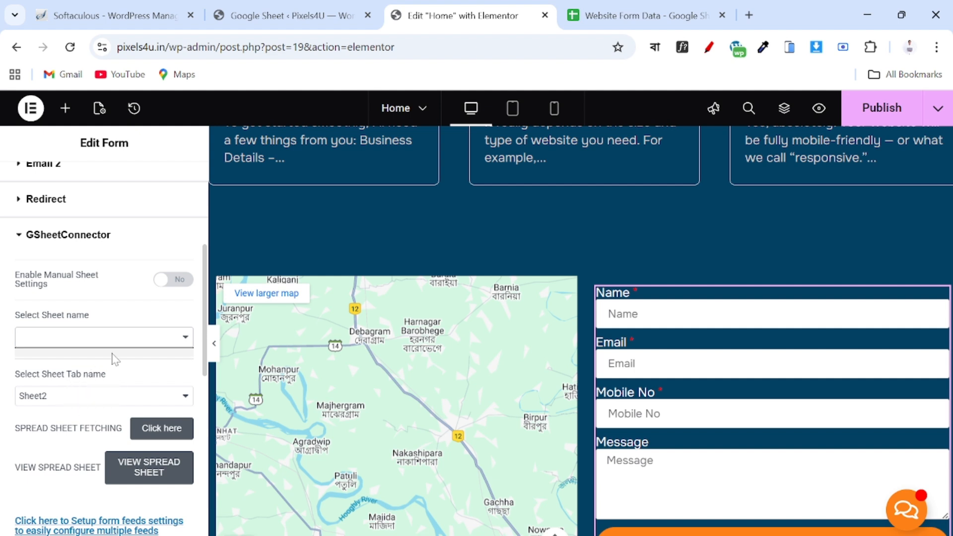
Turn manual sheet settings on and clear the old manual sheet ID, tab ID and names.
left_click(153, 433)
left_click(176, 280)
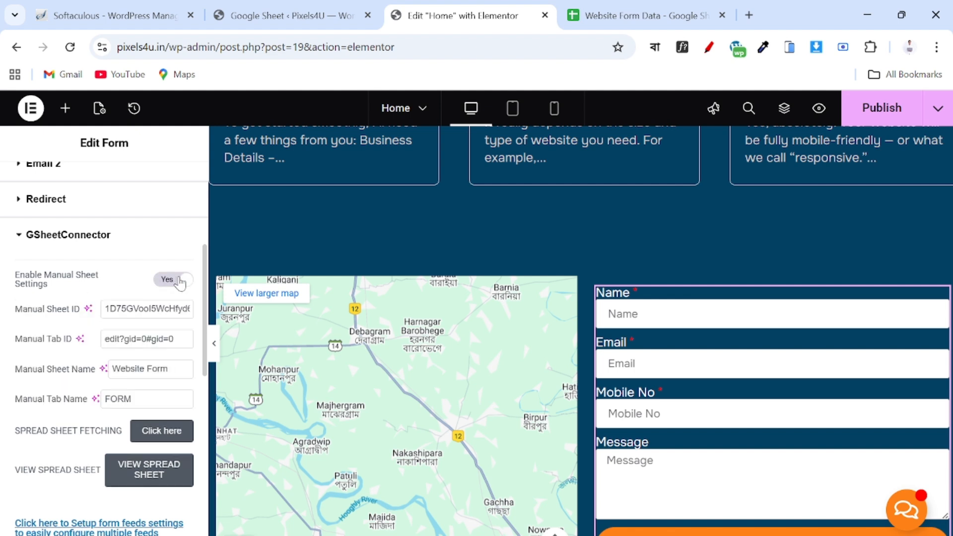
double_click(148, 309)
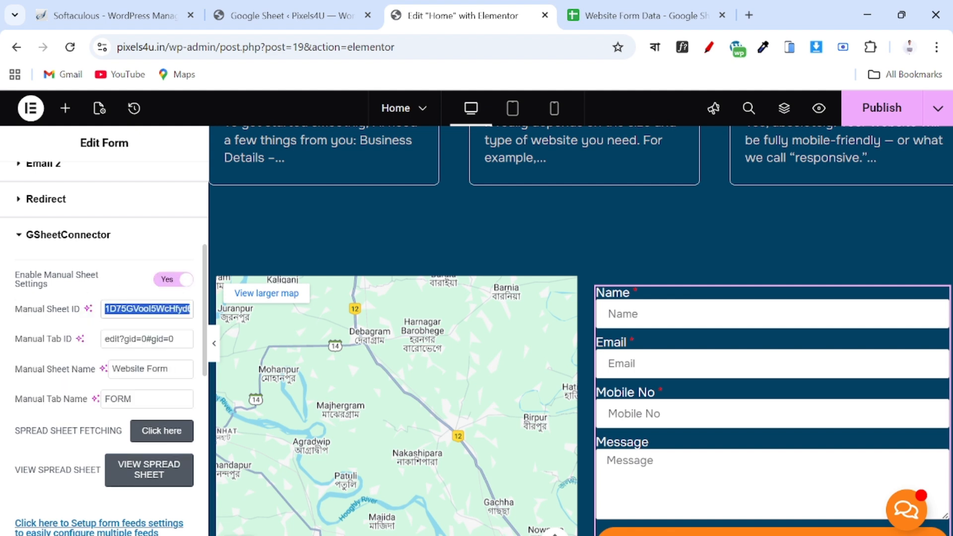
key("BackSpace")
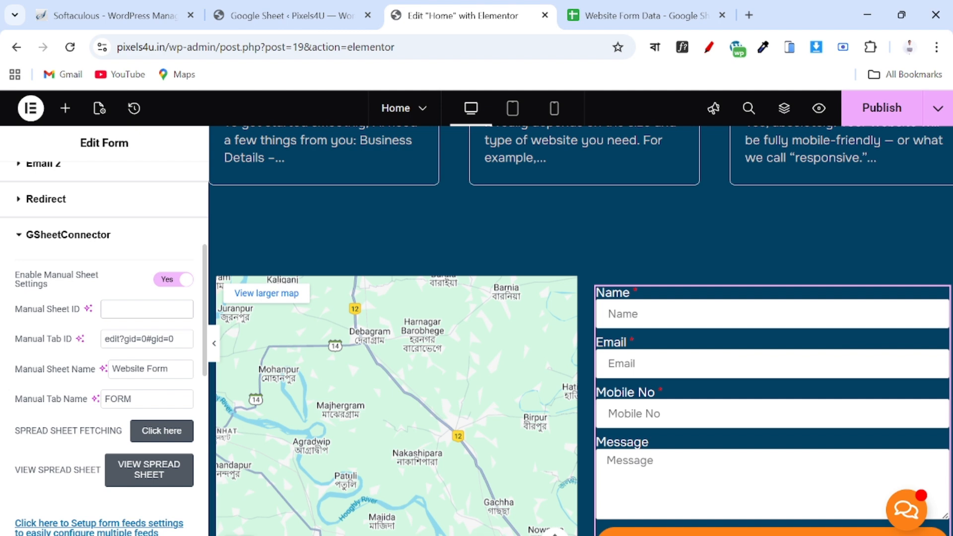
double_click(139, 339)
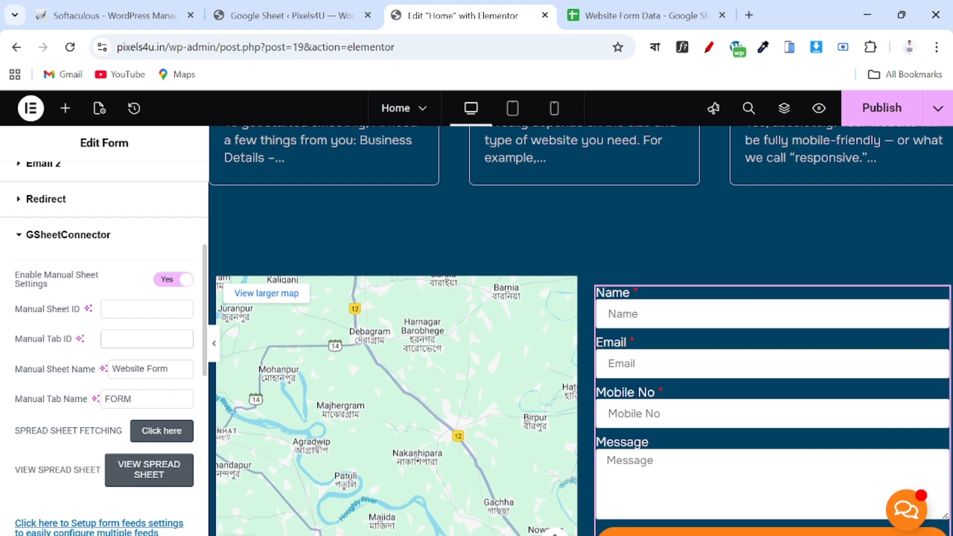
left_click(169, 369)
key("BackSpace")
key("BackSpace")
key("BackSpace")
key("BackSpace")
key("BackSpace")
key("BackSpace")
key("BackSpace")
key("BackSpace")
key("BackSpace")
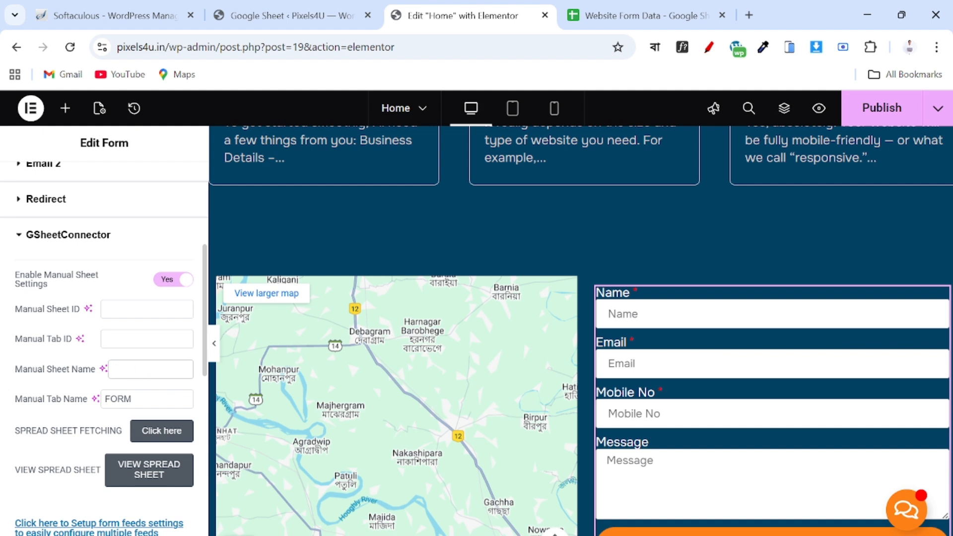
left_click(132, 399)
key("BackSpace")
key("BackSpace")
key("BackSpace")
left_click(146, 309)
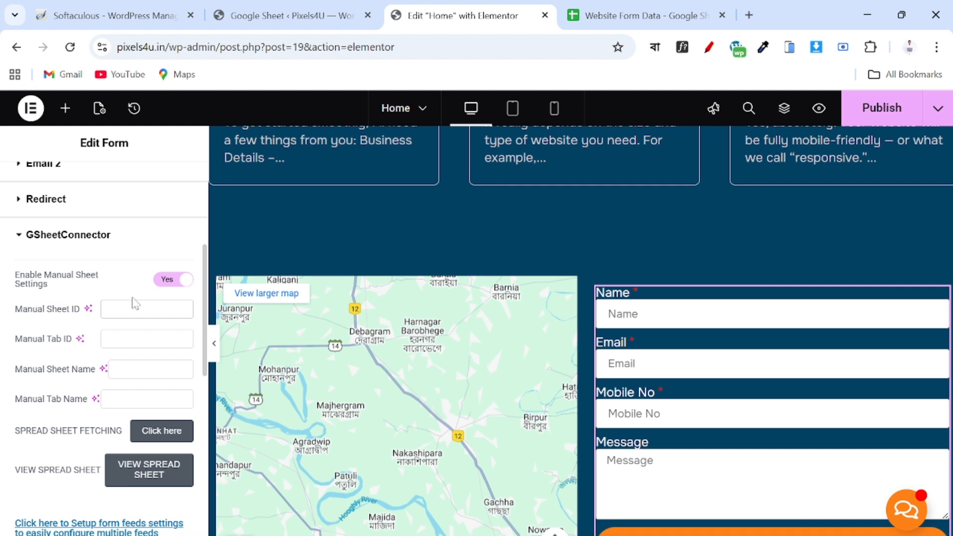
Paste the Website Form Data spreadsheet ID from its URL as the Manual Sheet ID.
left_click(640, 16)
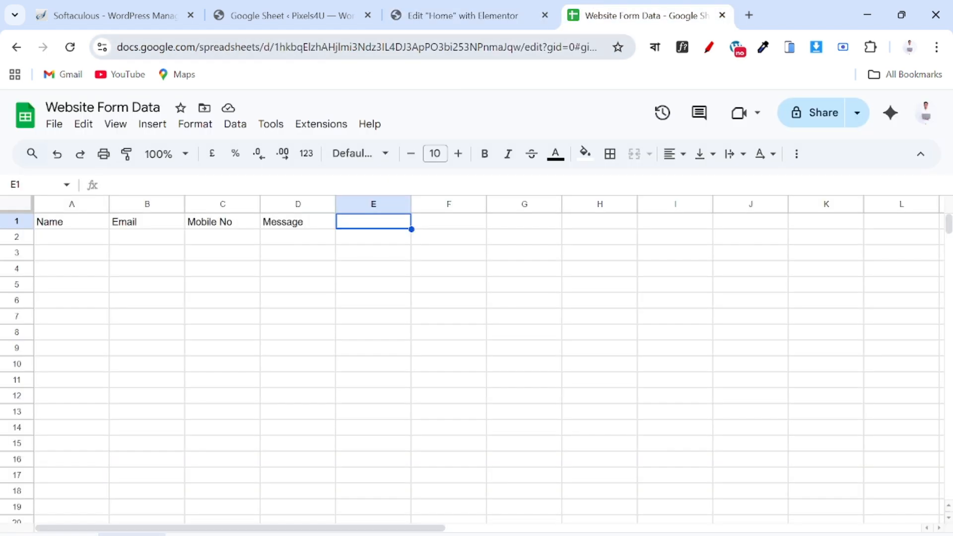
left_click_drag(274, 47, 526, 50)
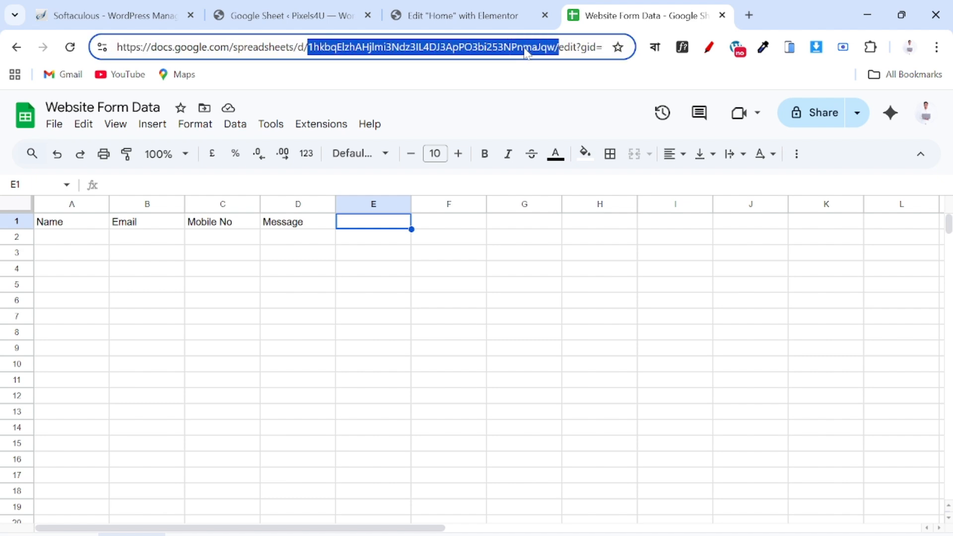
left_click(455, 15)
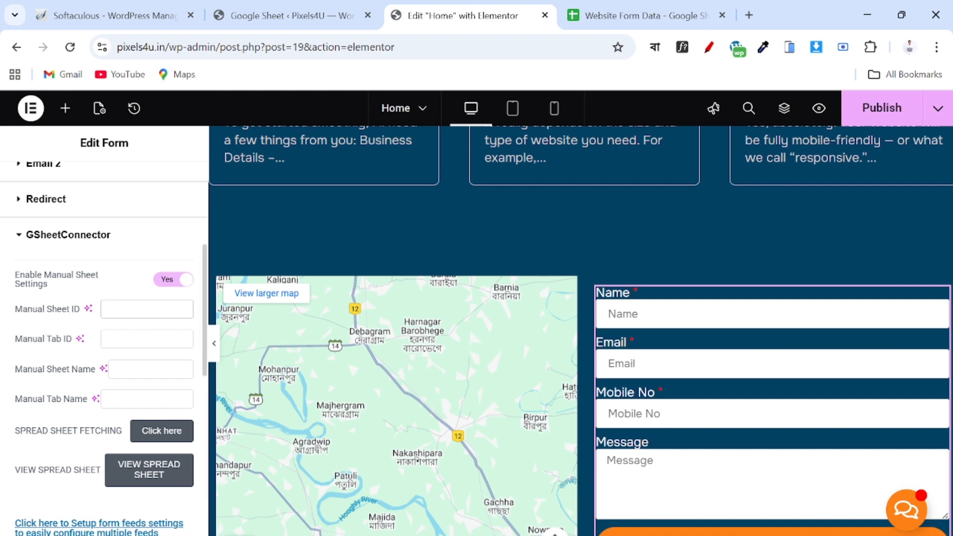
key("ctrl+v")
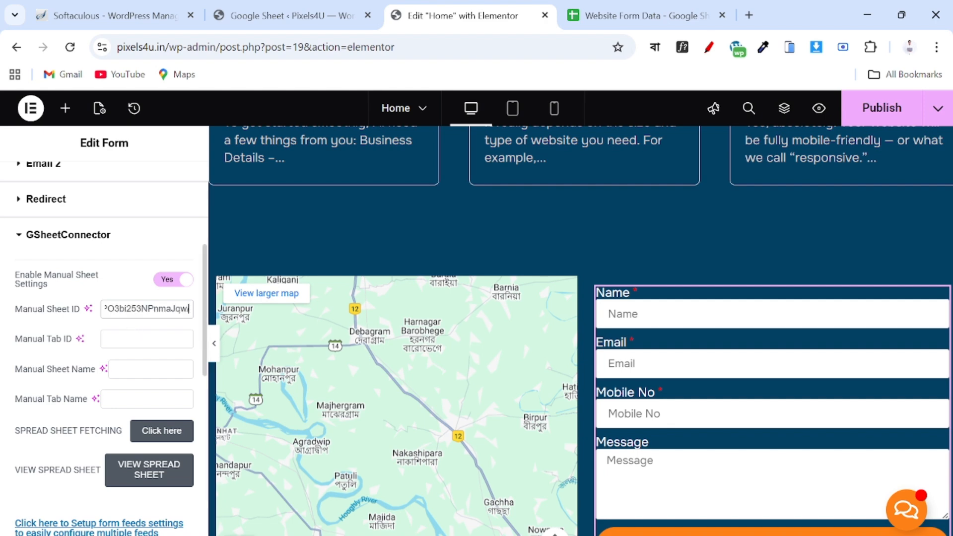
key("Tab")
Paste edit?gid=0#gid=0 from the spreadsheet URL as the Manual Tab ID.
left_click(610, 16)
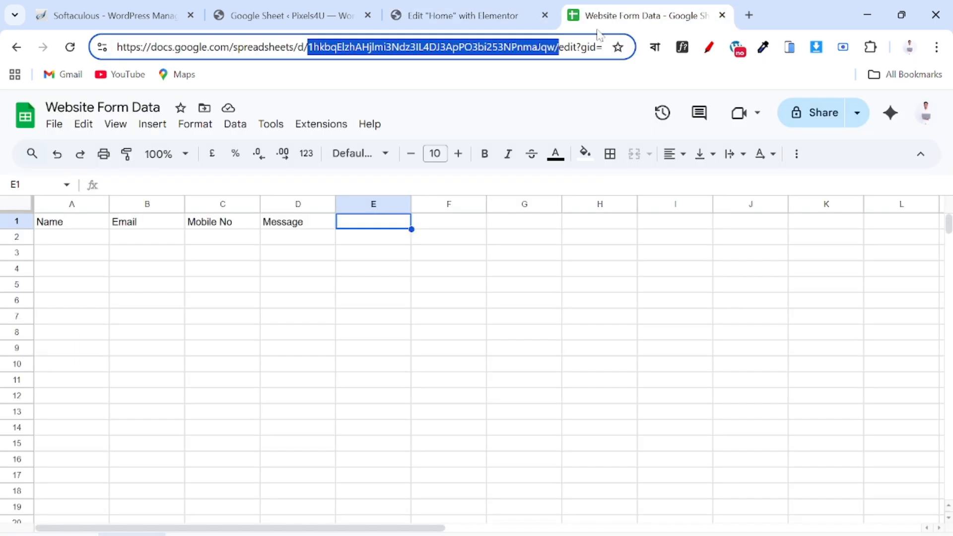
left_click(560, 47)
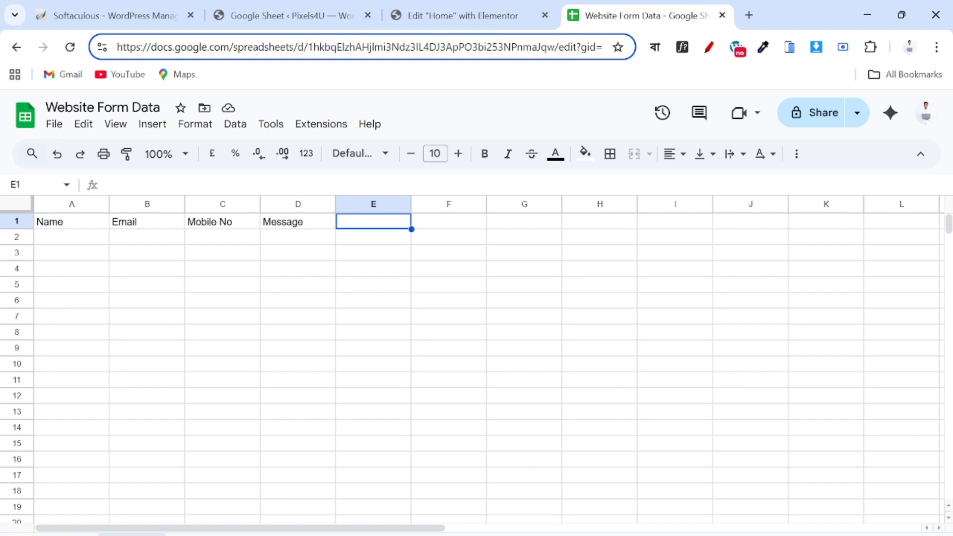
left_click_drag(559, 48, 602, 47)
key("ctrl+c")
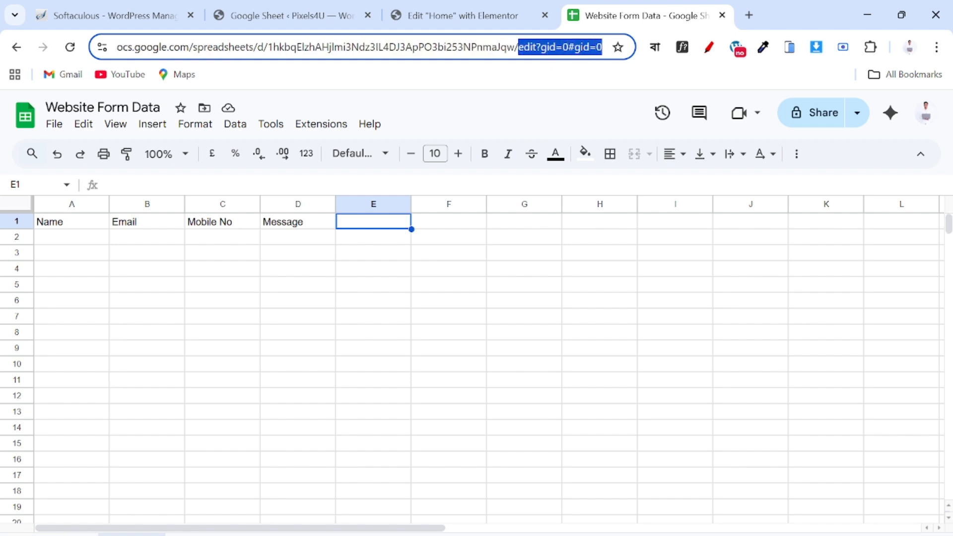
left_click(487, 16)
left_click(105, 339)
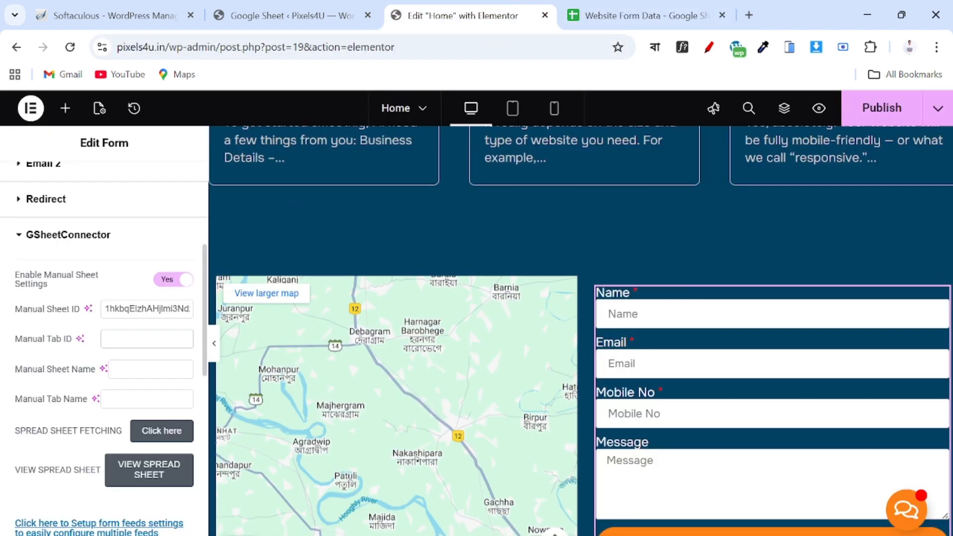
key("ctrl+v")
Enter Website Form Data as sheet name and Sheet1 as tab name, fetch, and reload the editor.
left_click(149, 368)
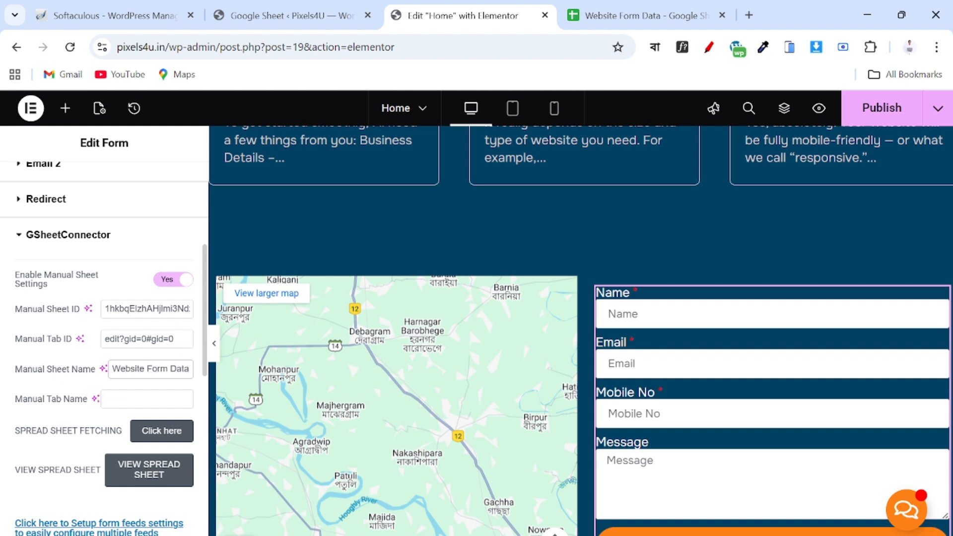
left_click(147, 399)
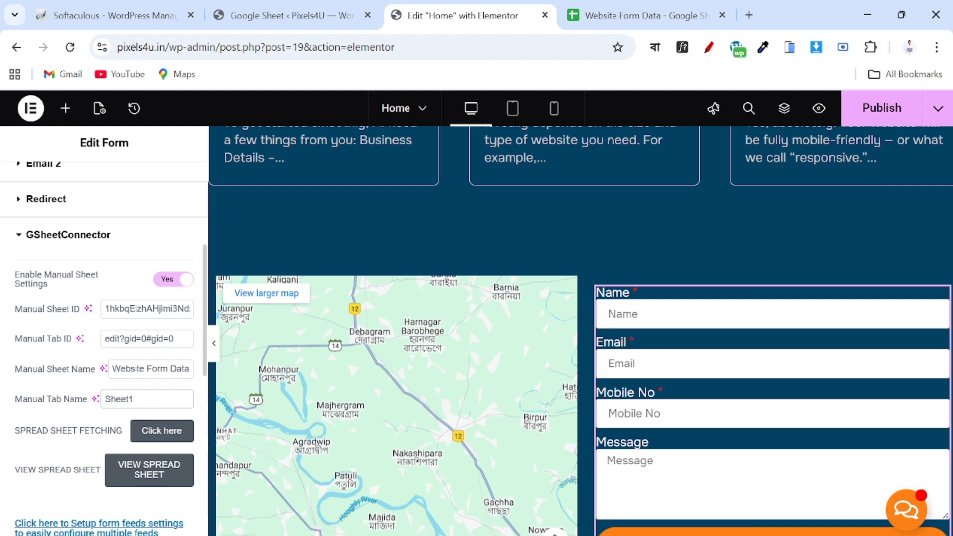
left_click(151, 433)
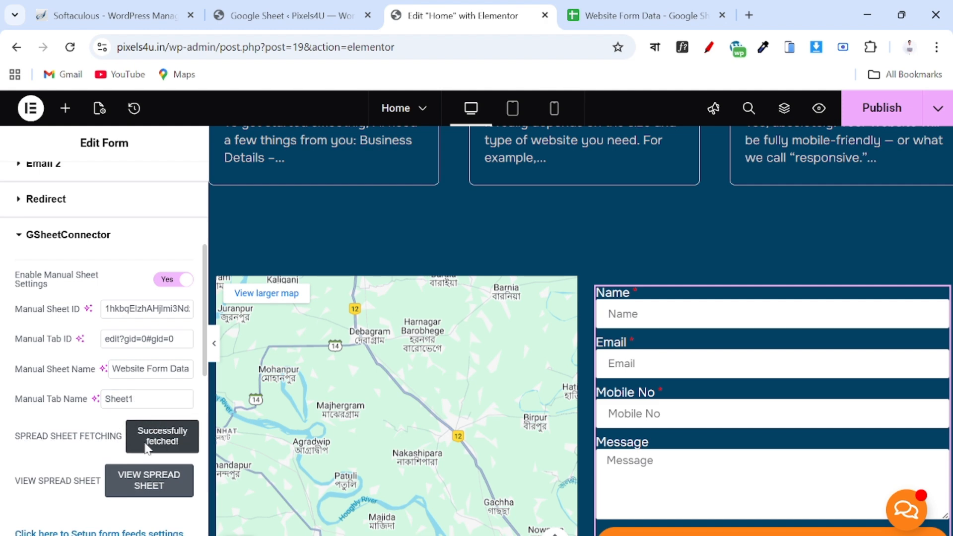
key("Return")
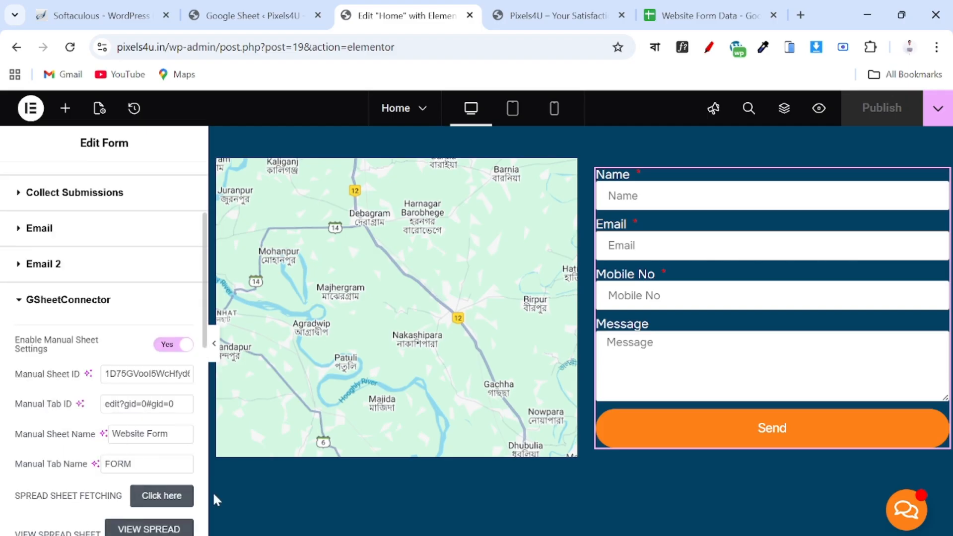
Switch to the live Pixels4U site and scroll down to its contact form.
scroll(238, 431, "up", 5)
left_click(629, 8)
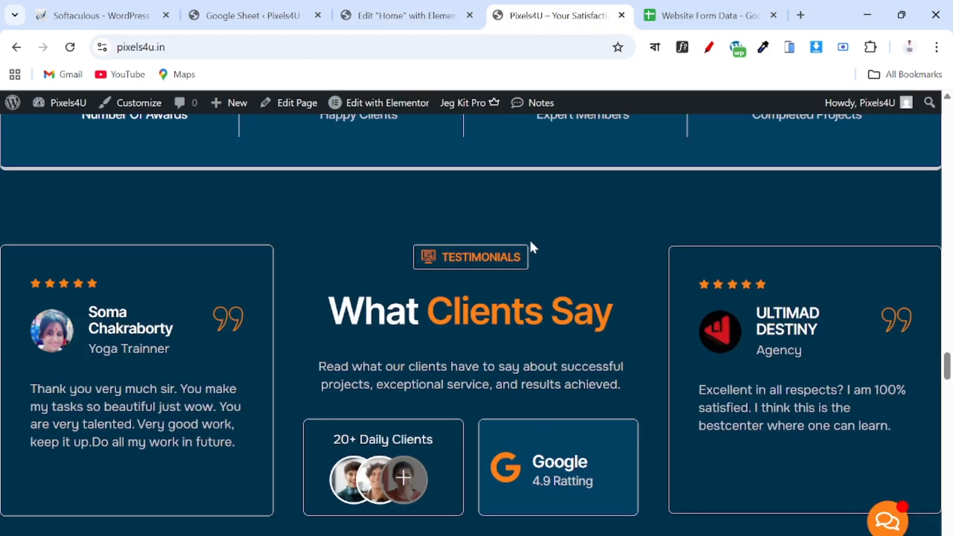
scroll(529, 248, "down", 10)
scroll(534, 263, "down", 15)
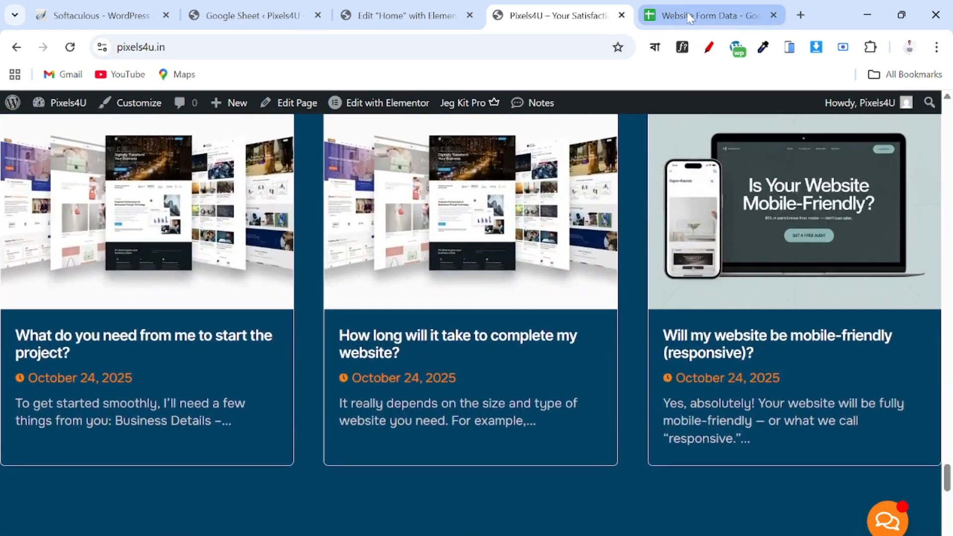
left_click(709, 15)
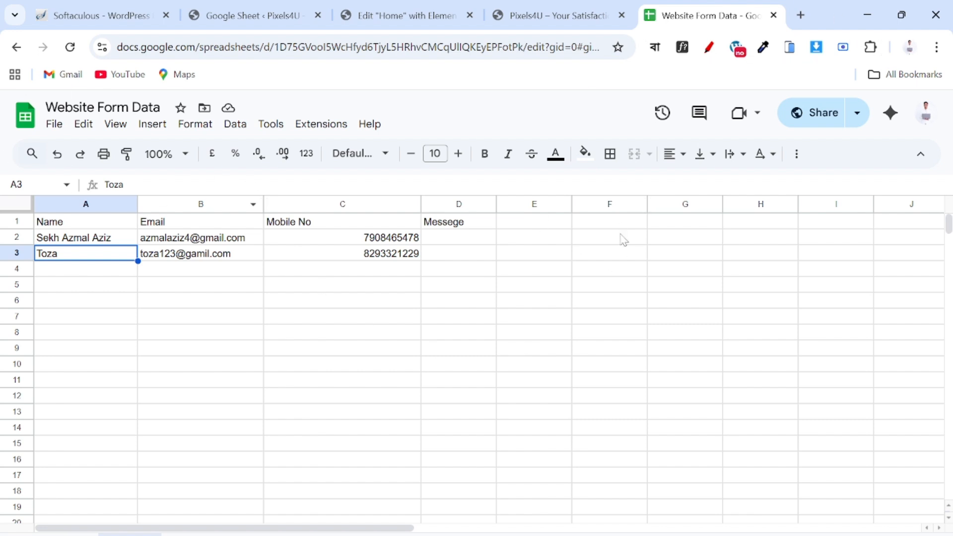
left_click(562, 11)
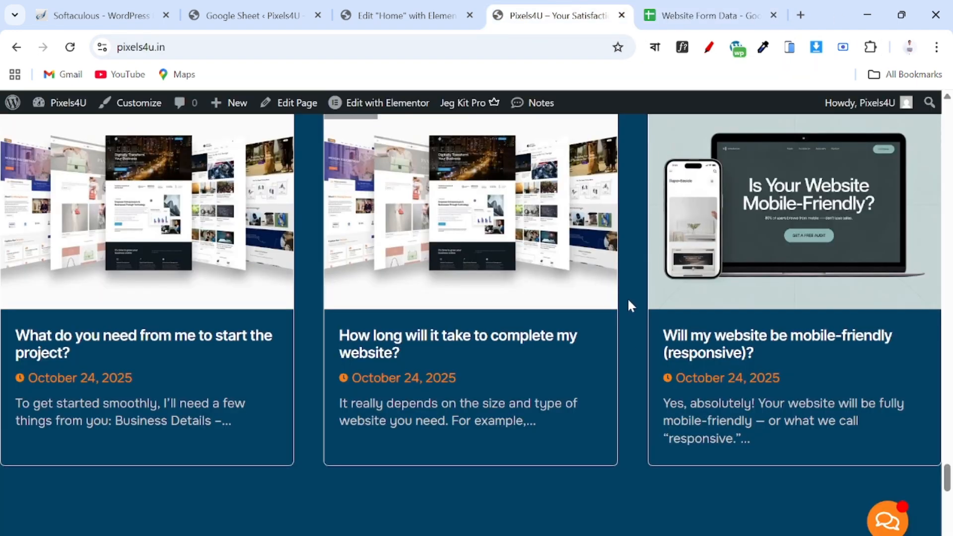
scroll(627, 299, "up", 4)
scroll(635, 323, "down", 1)
scroll(644, 346, "down", 10)
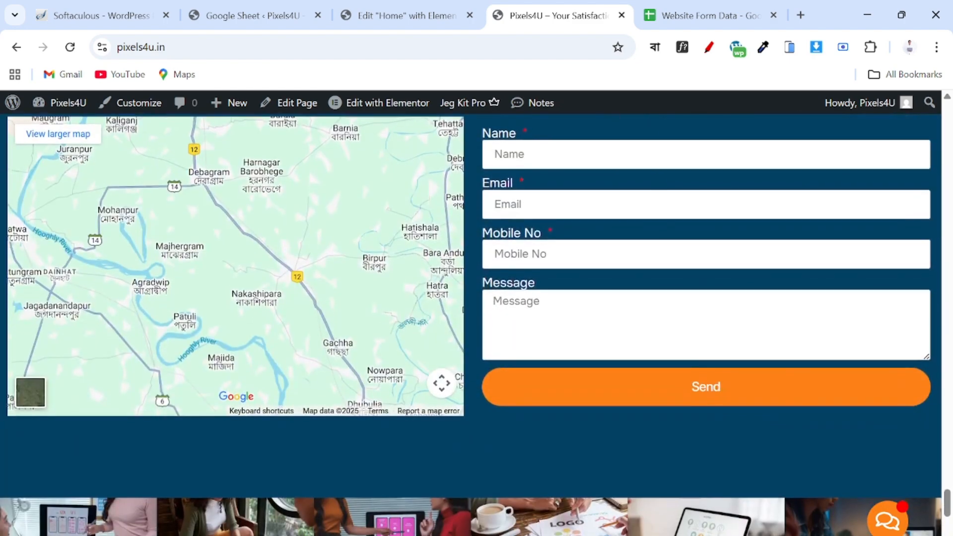
Fill the contact form with a test name, email address, mobile number and the message 'hi'.
left_click(572, 148)
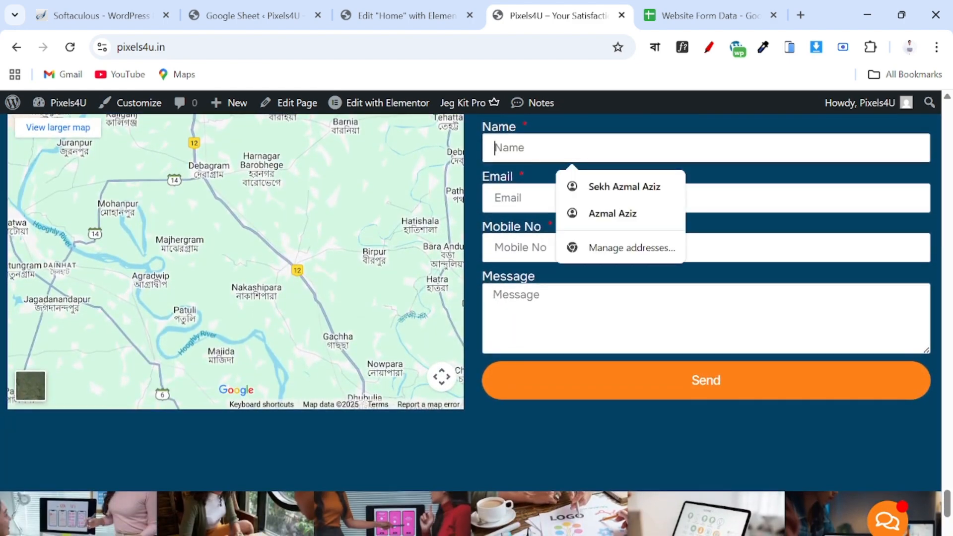
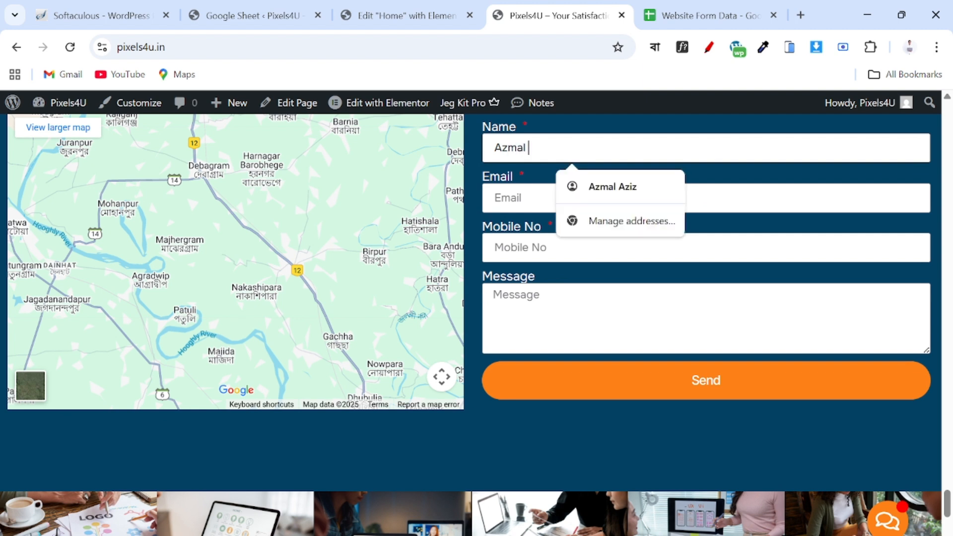
left_click(491, 198)
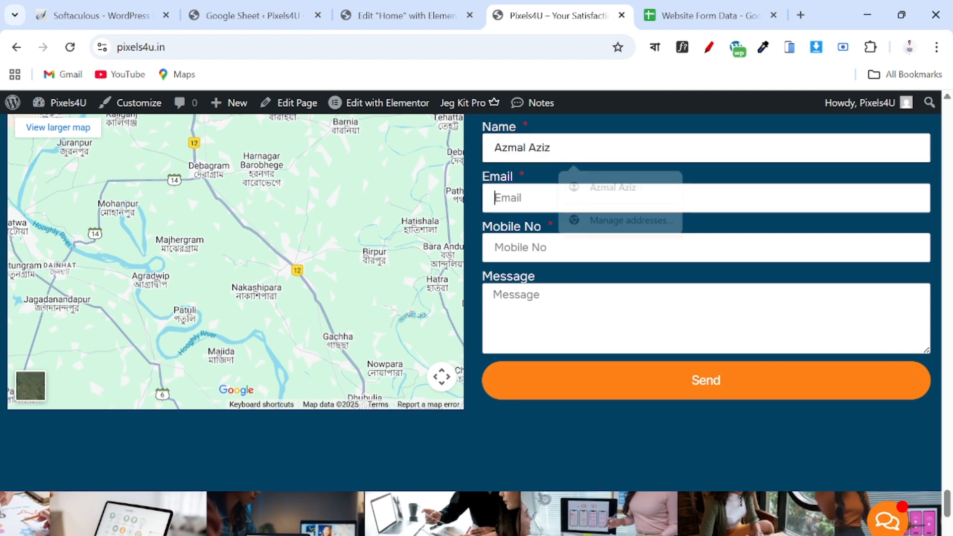
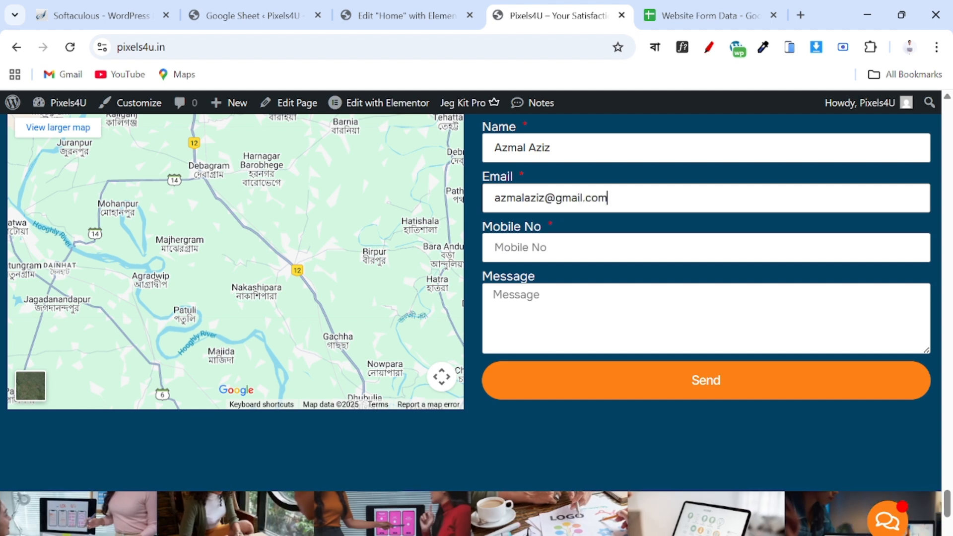
left_click(495, 248)
type("12")
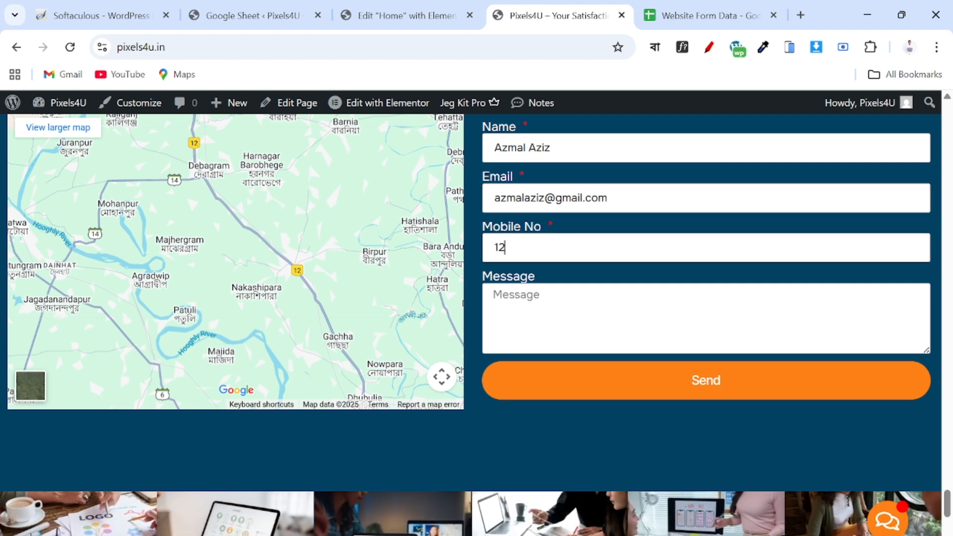
type("34567890")
left_click(497, 295)
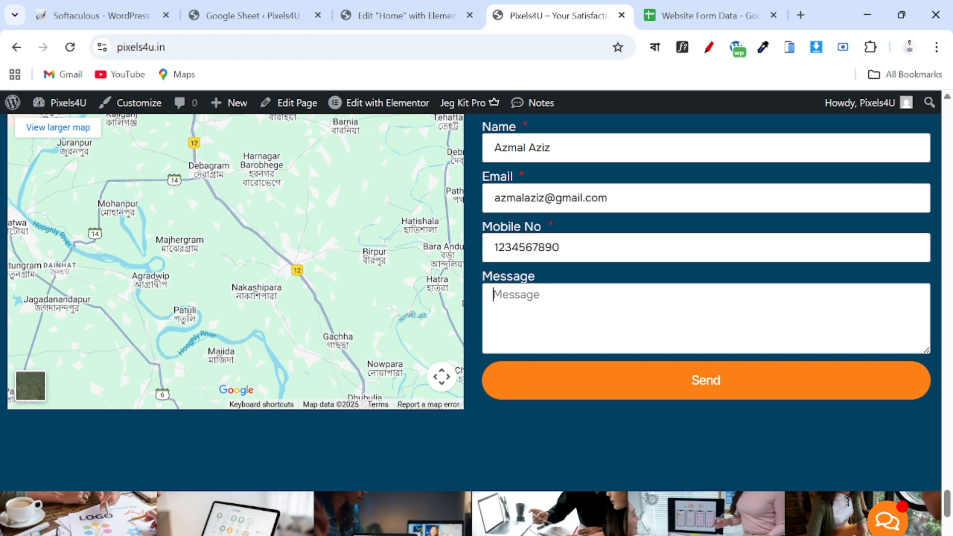
type("hi")
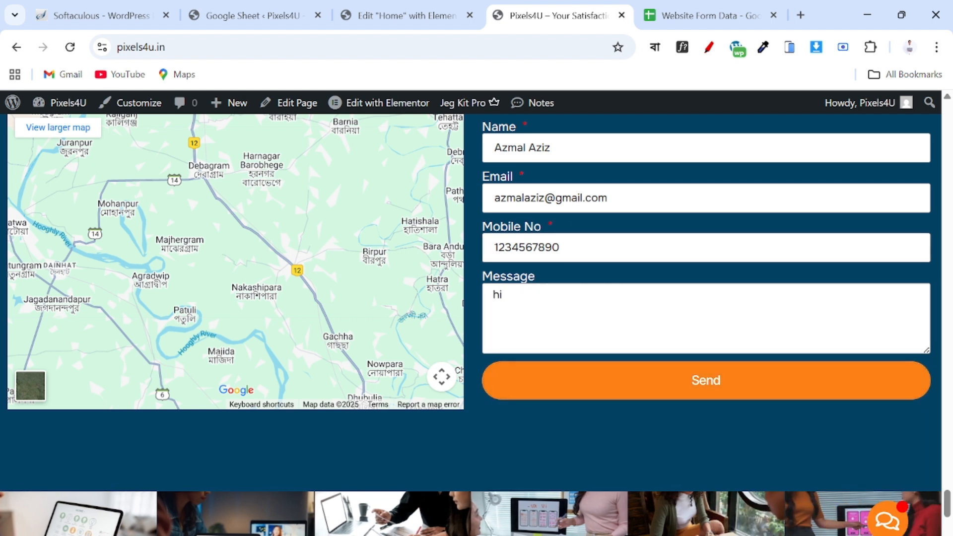
scroll(527, 298, "up", 2)
Send the filled contact form and confirm the success message appears.
scroll(698, 347, "down", 3)
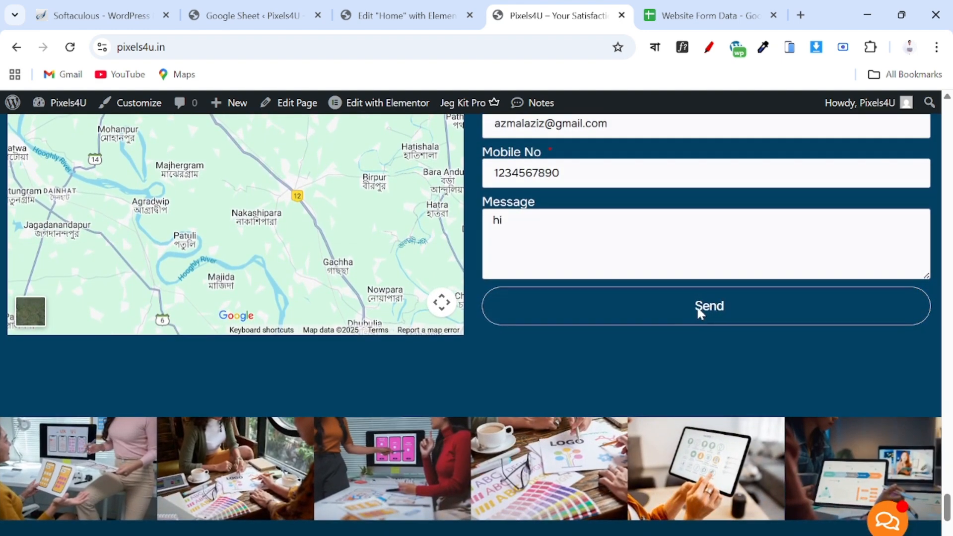
left_click(697, 309)
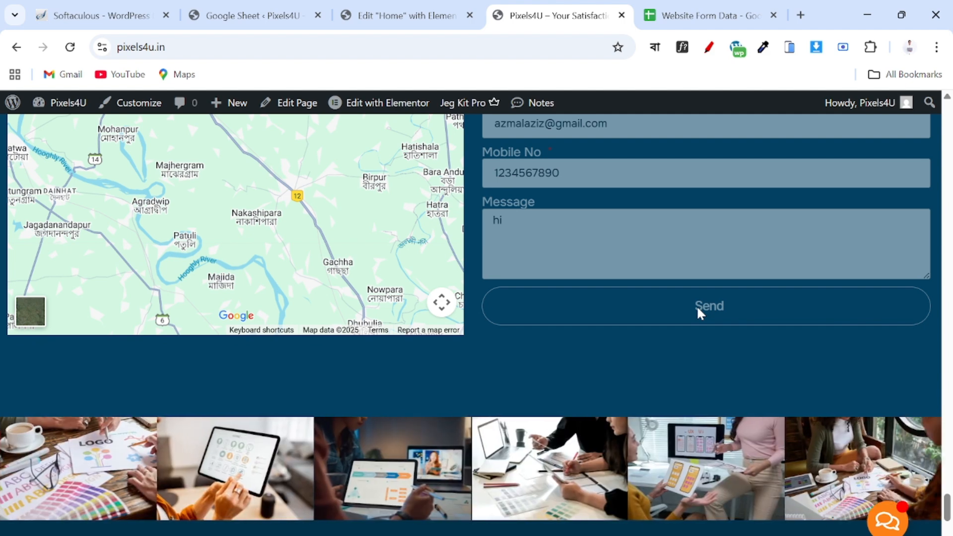
scroll(702, 310, "down", 3)
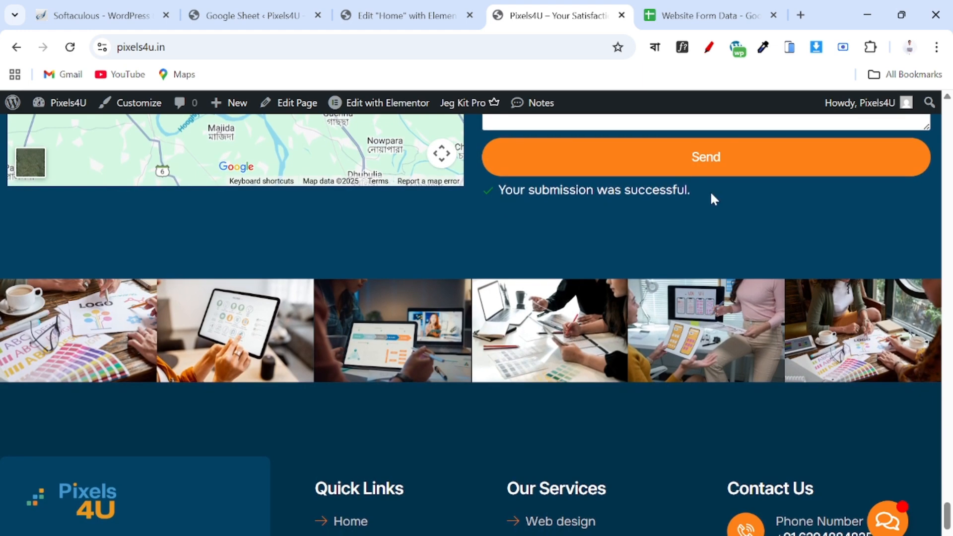
scroll(691, 211, "up", 5)
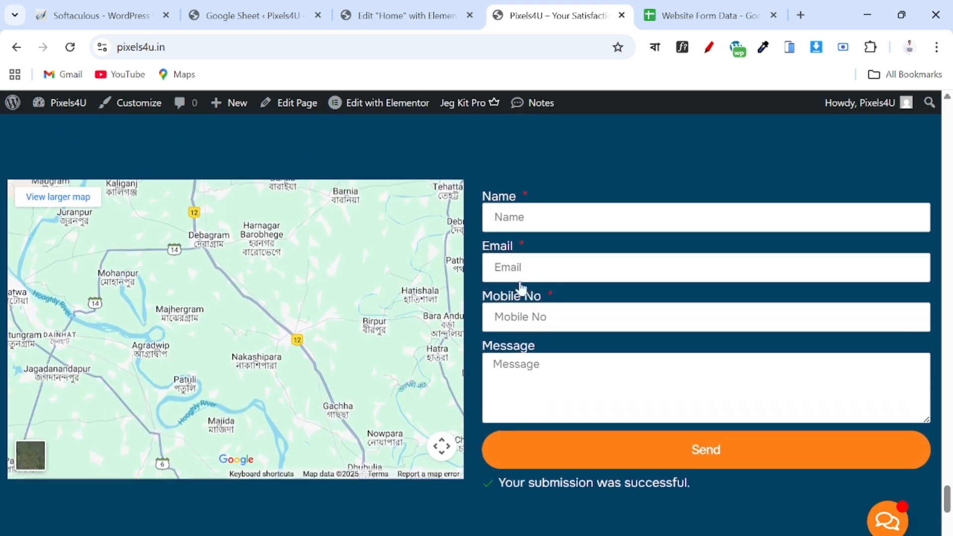
Verify the test entry appears as row 4 in Website Form Data, then return to the live site.
left_click(675, 16)
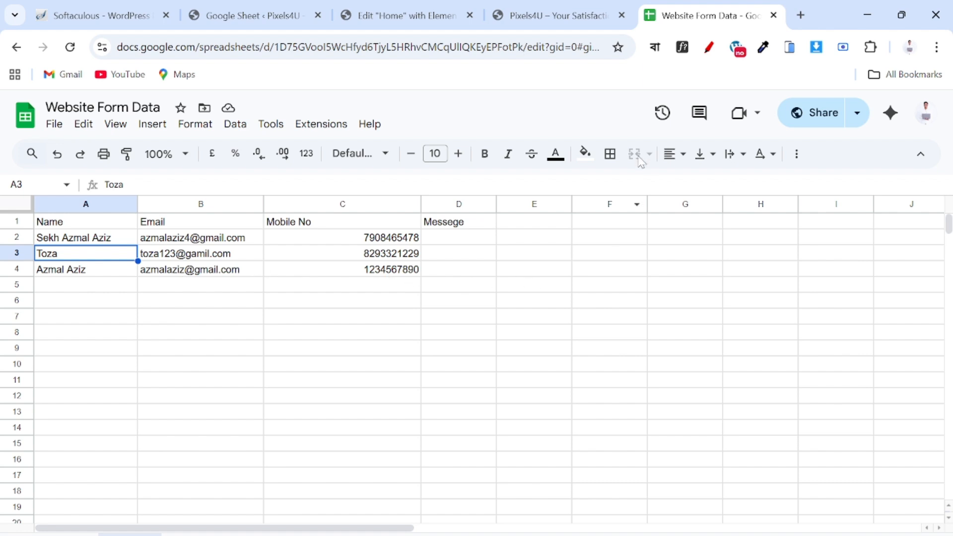
scroll(549, 302, "down", 5)
scroll(532, 319, "up", 5)
key("ctrl+shift+Tab")
scroll(624, 336, "down", 2)
scroll(621, 322, "up", 18)
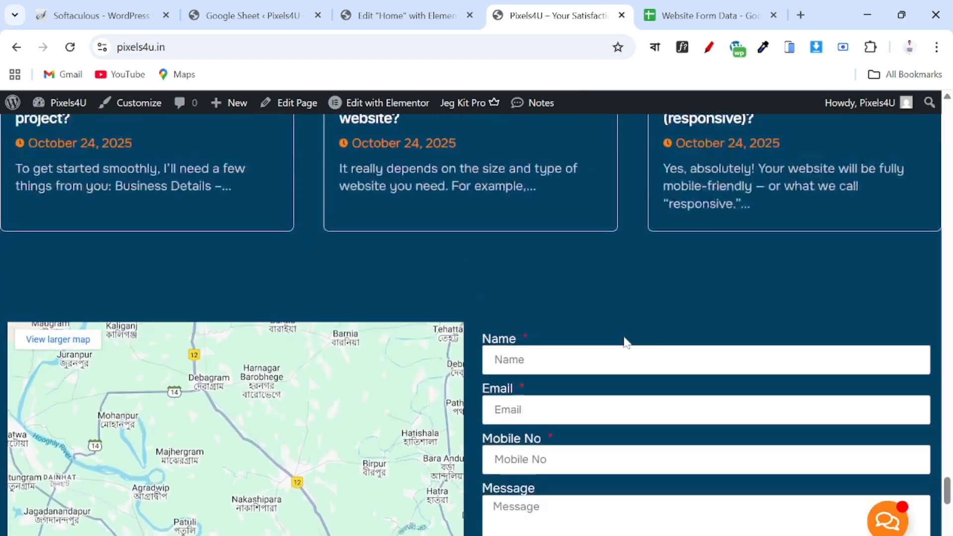
scroll(624, 322, "down", 18)
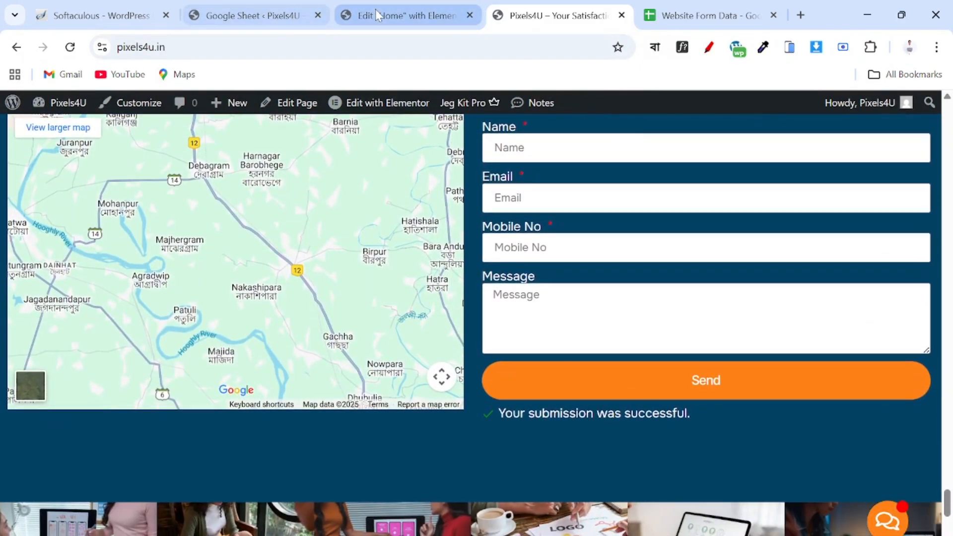
left_click(718, 7)
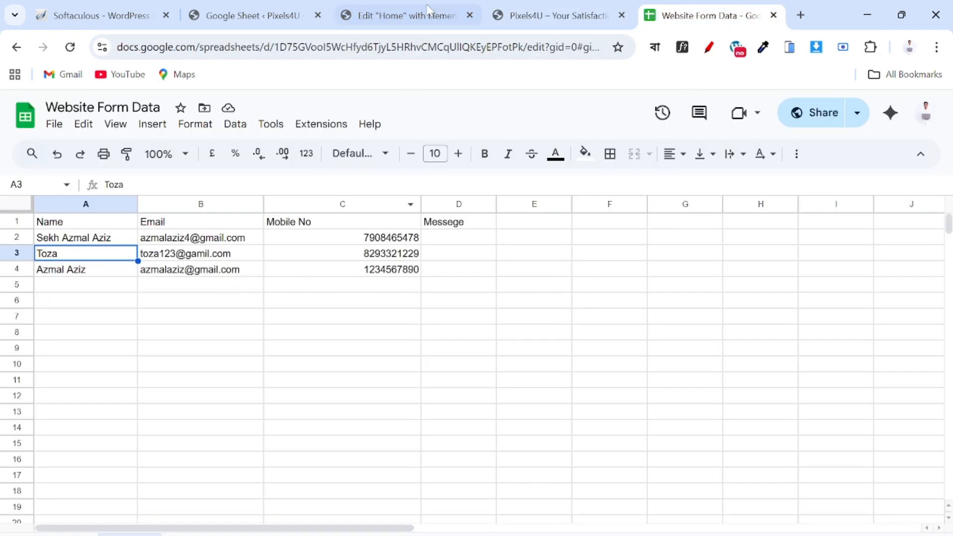
left_click(516, 16)
scroll(551, 248, "up", 15)
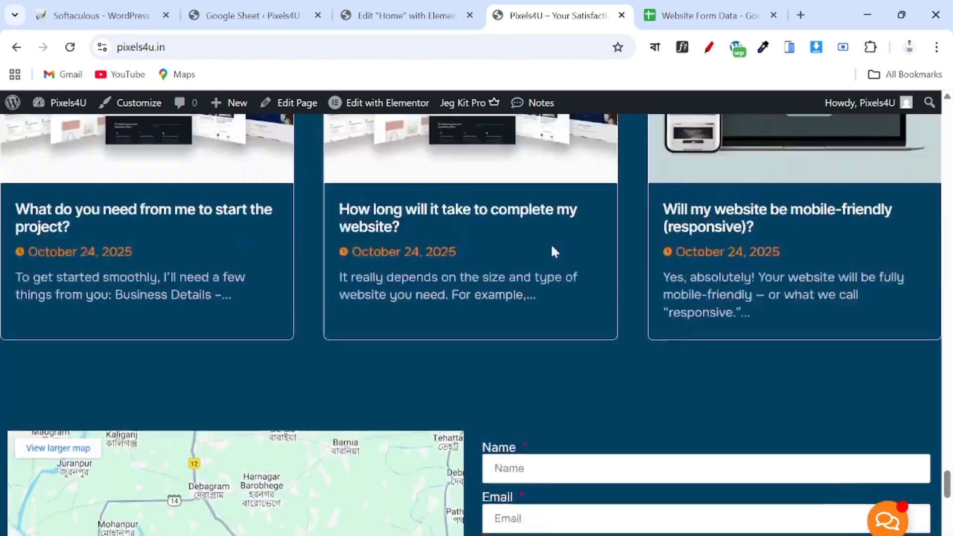
scroll(554, 252, "up", 15)
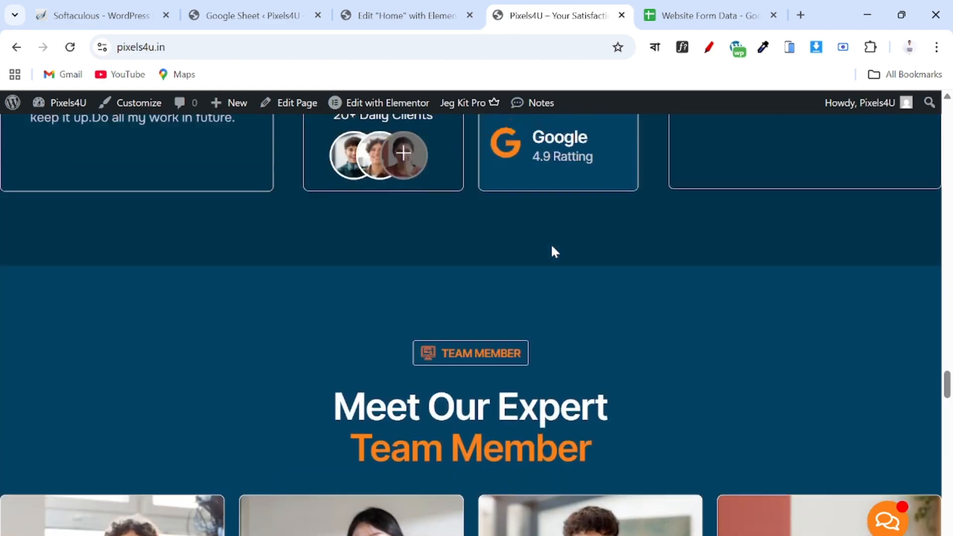
scroll(554, 251, "up", 12)
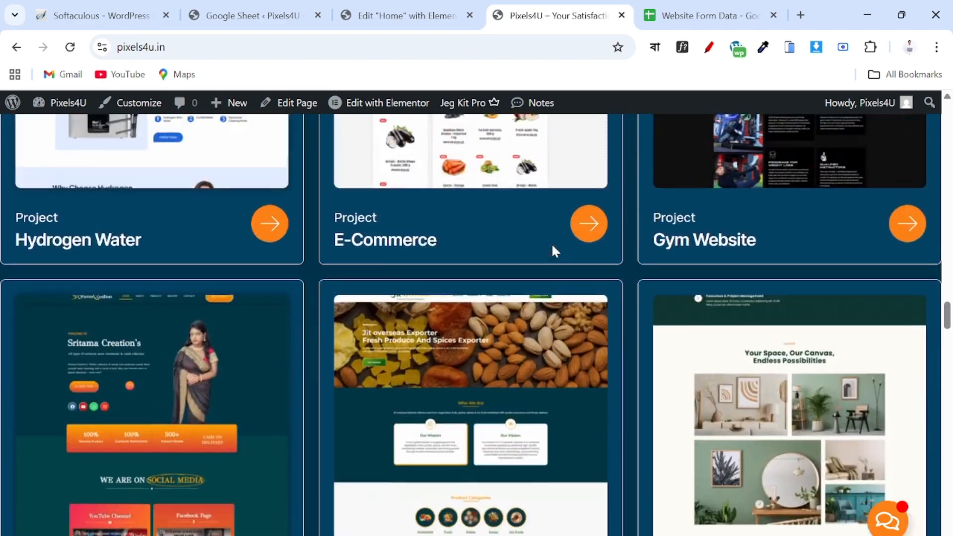
scroll(555, 252, "up", 10)
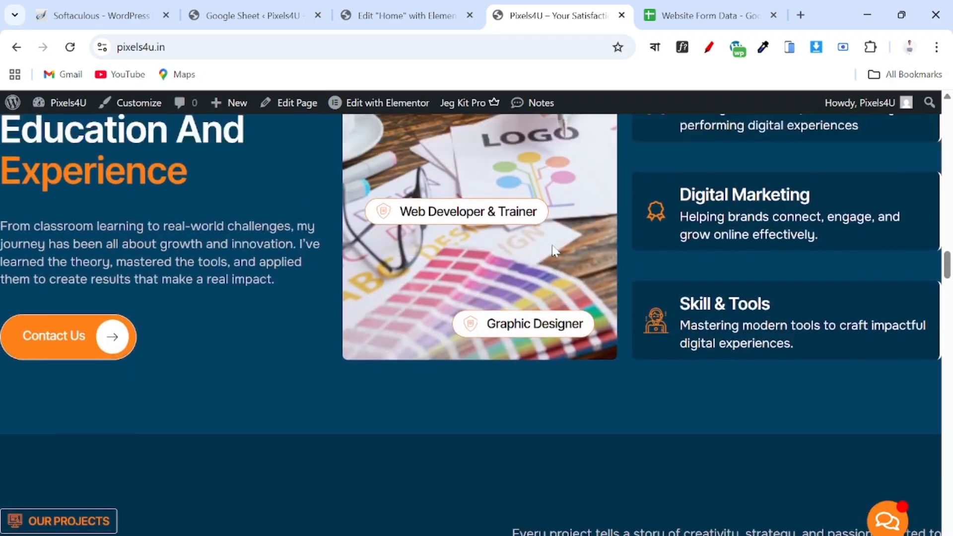
scroll(554, 255, "down", 12)
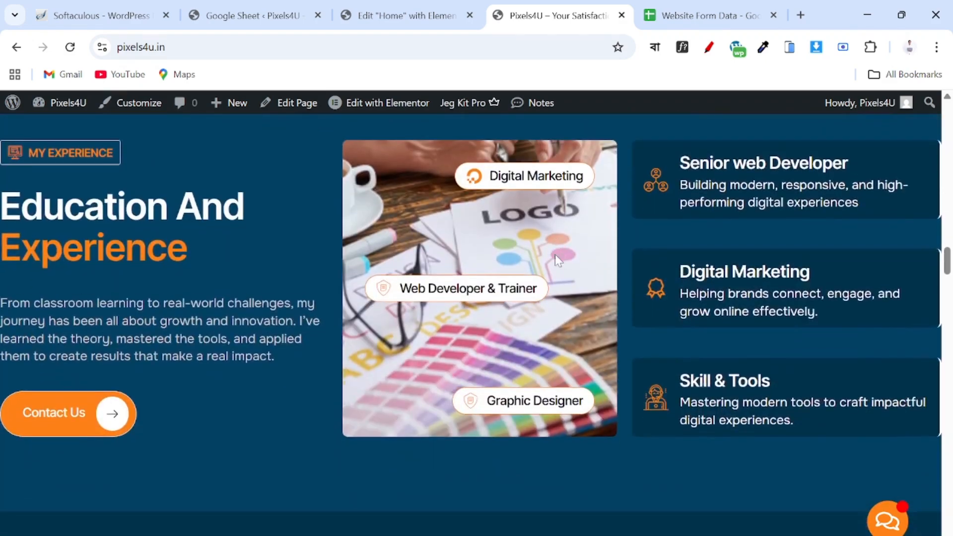
scroll(557, 265, "down", 2)
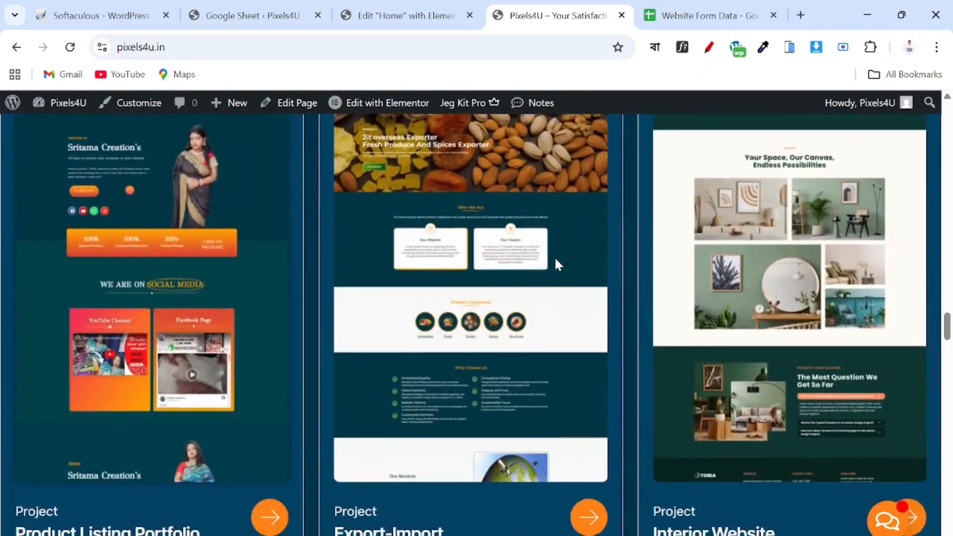